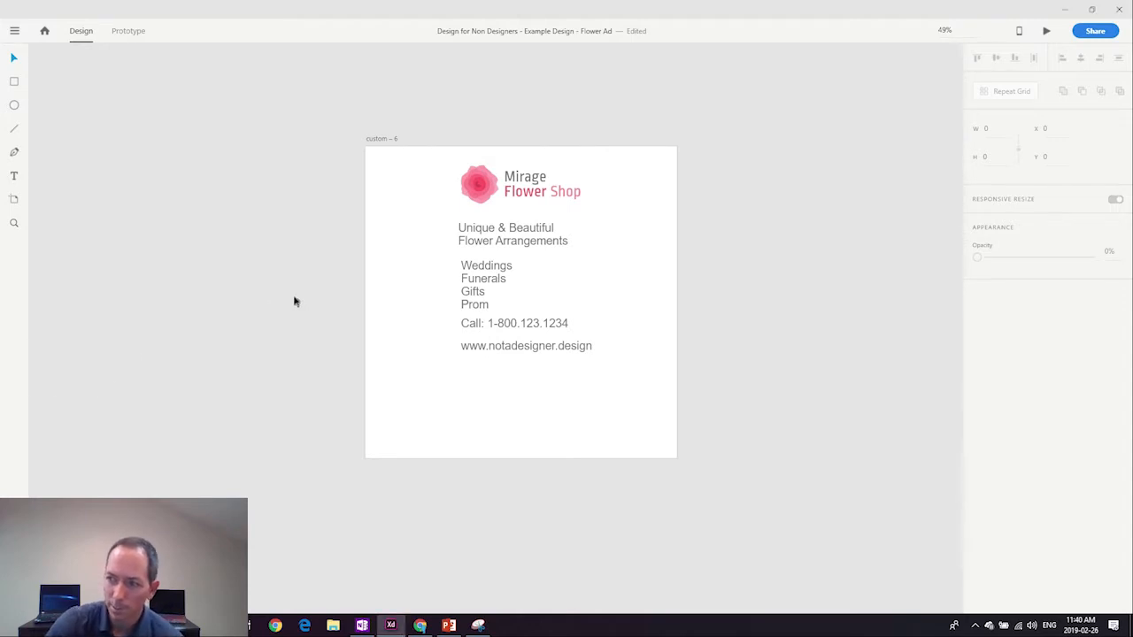
pyautogui.click(512, 232)
pyautogui.click(479, 276)
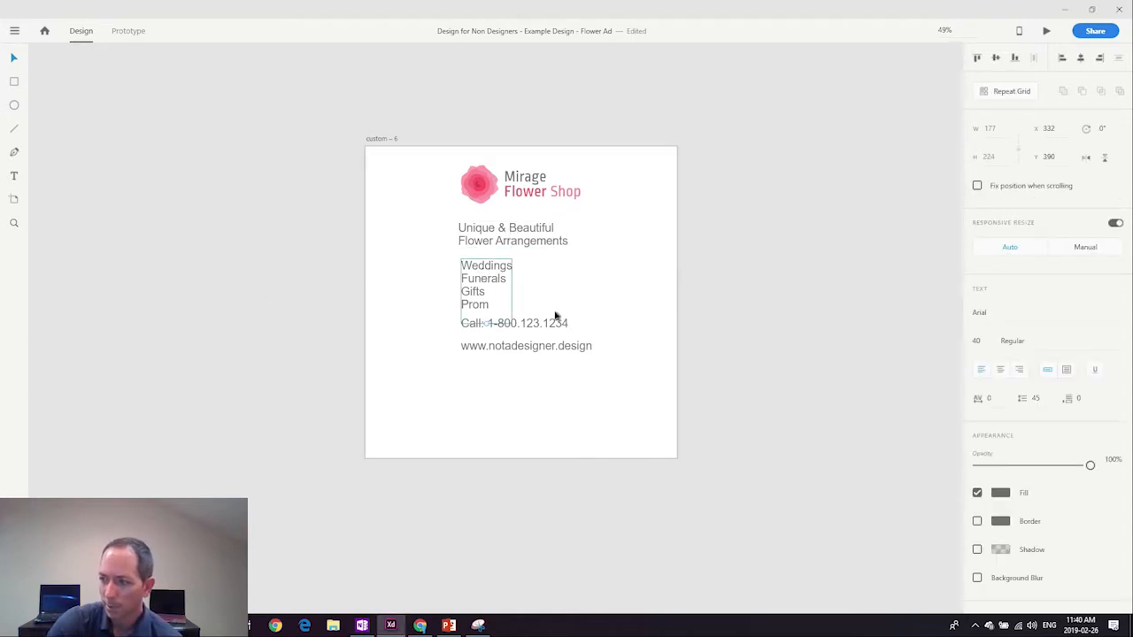
pyautogui.click(547, 345)
pyautogui.click(13, 81)
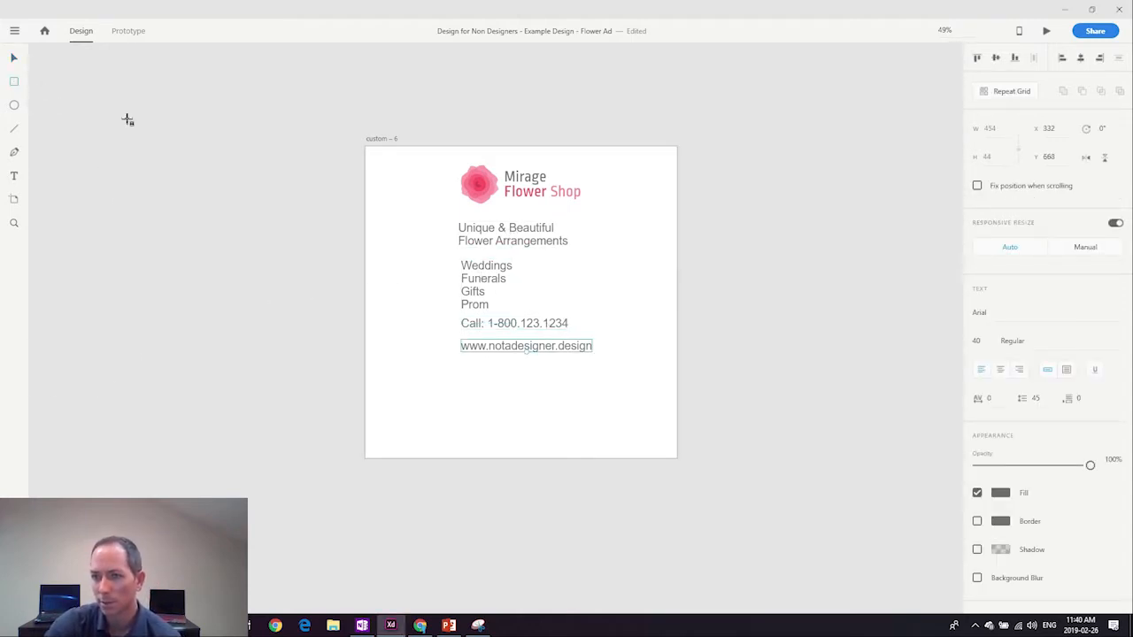
pyautogui.moveTo(143, 122); pyautogui.dragTo(258, 246)
pyautogui.click(14, 59)
pyautogui.moveTo(97, 109); pyautogui.dragTo(195, 182)
pyautogui.press('Delete')
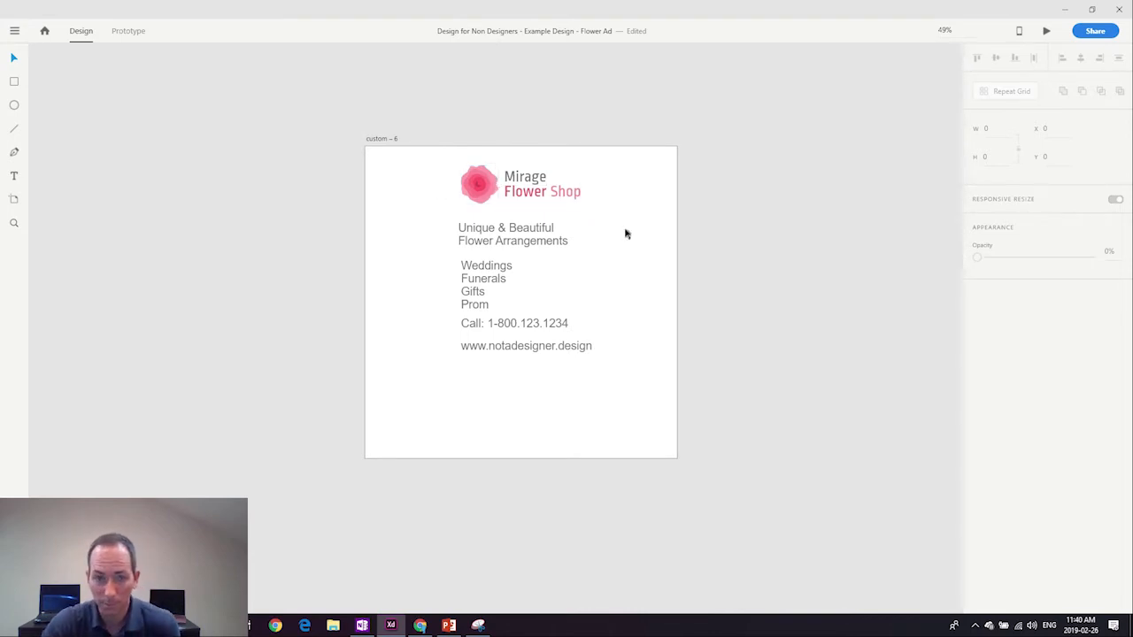
# Check the logo's font and apply Ropa Sans to the four text blocks beneath the logo.
pyautogui.doubleClick(532, 181)
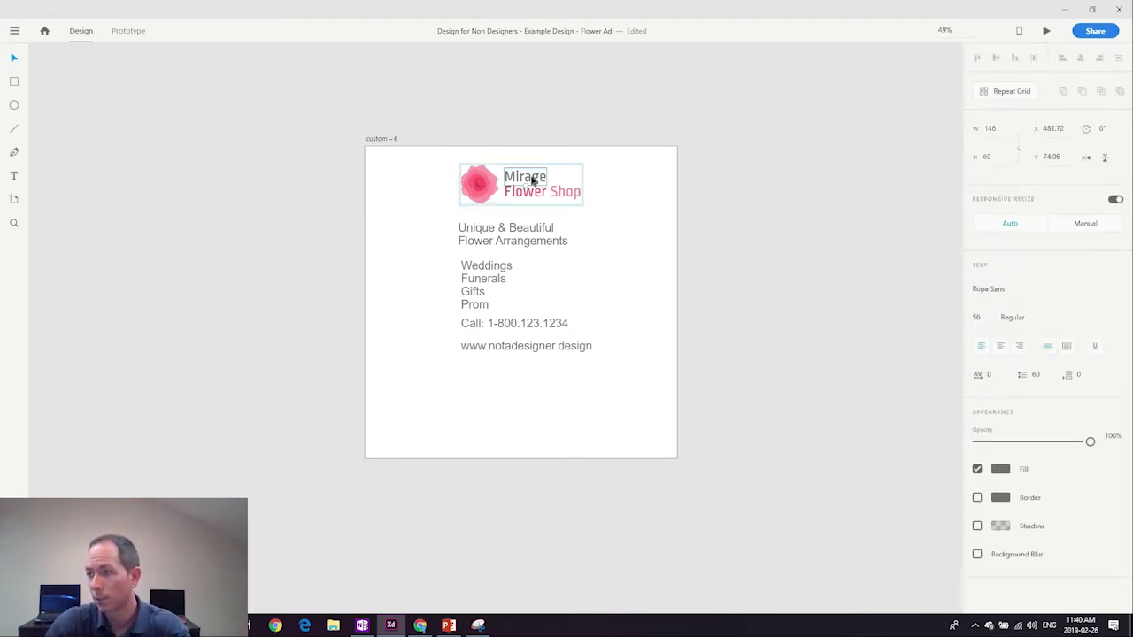
pyautogui.click(664, 178)
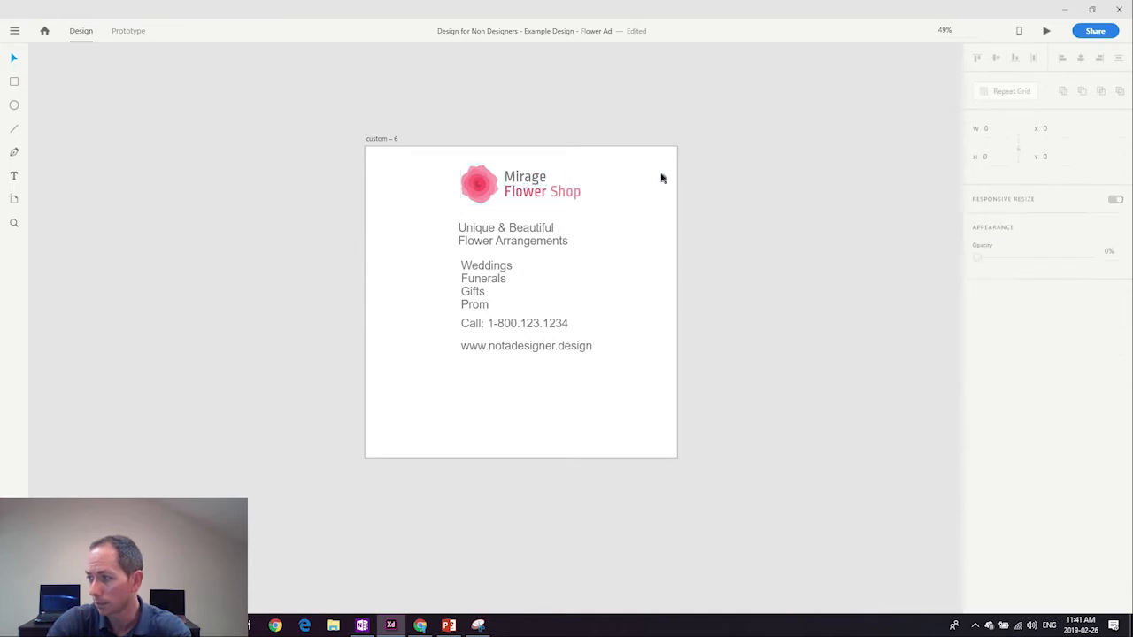
pyautogui.click(541, 243)
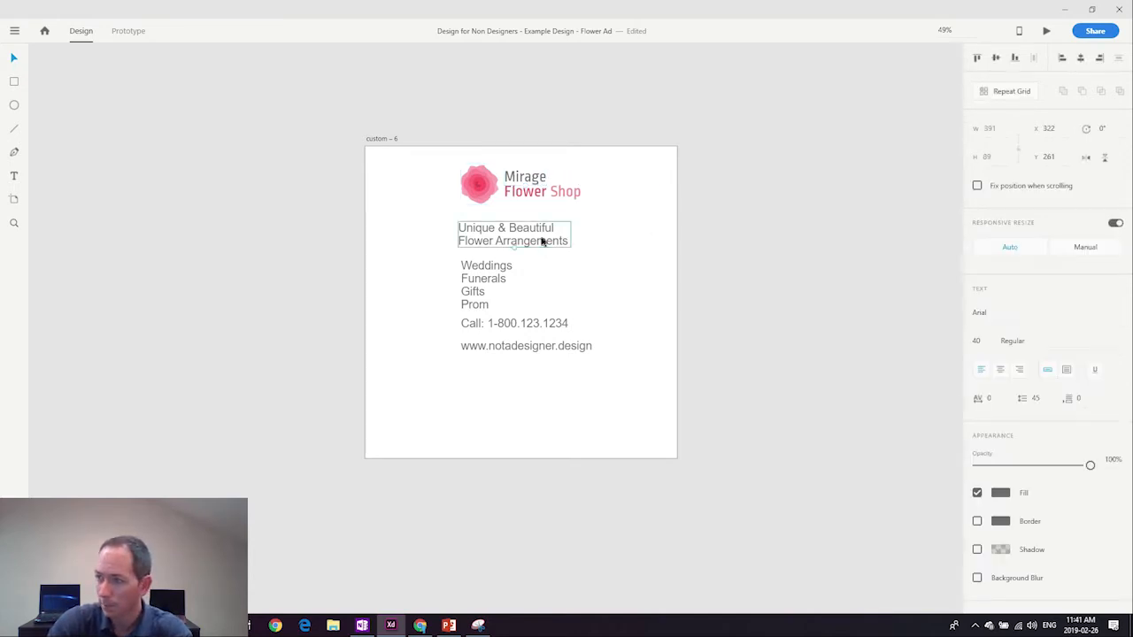
pyautogui.click(642, 299)
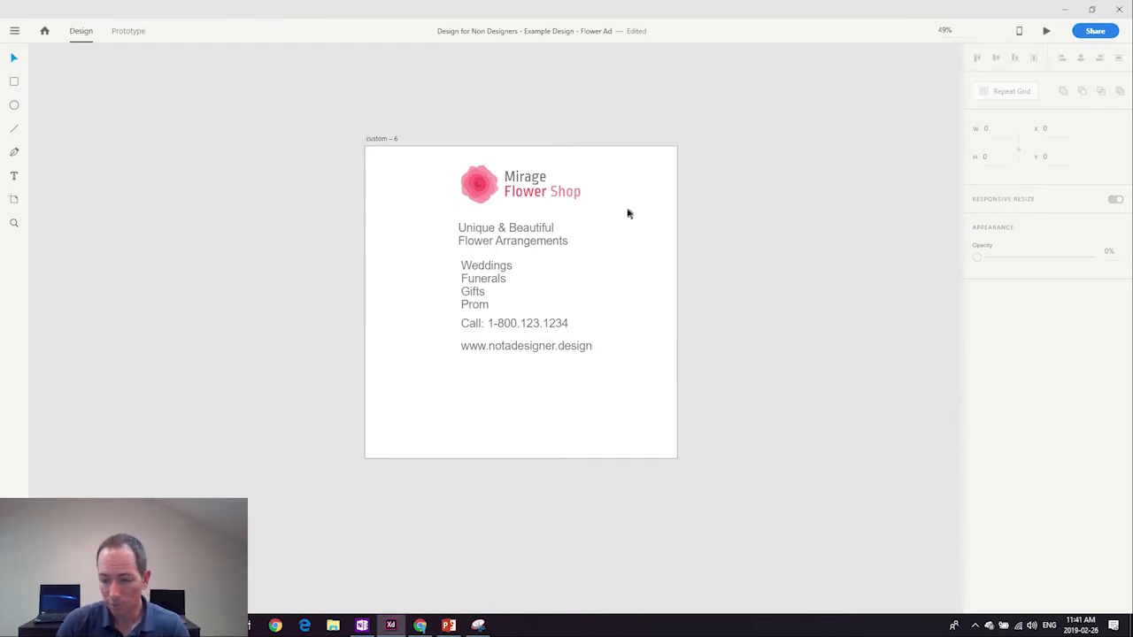
pyautogui.moveTo(633, 401)
pyautogui.mouseDown()
pyautogui.moveTo(486, 326)
pyautogui.moveTo(450, 219)
pyautogui.mouseUp()
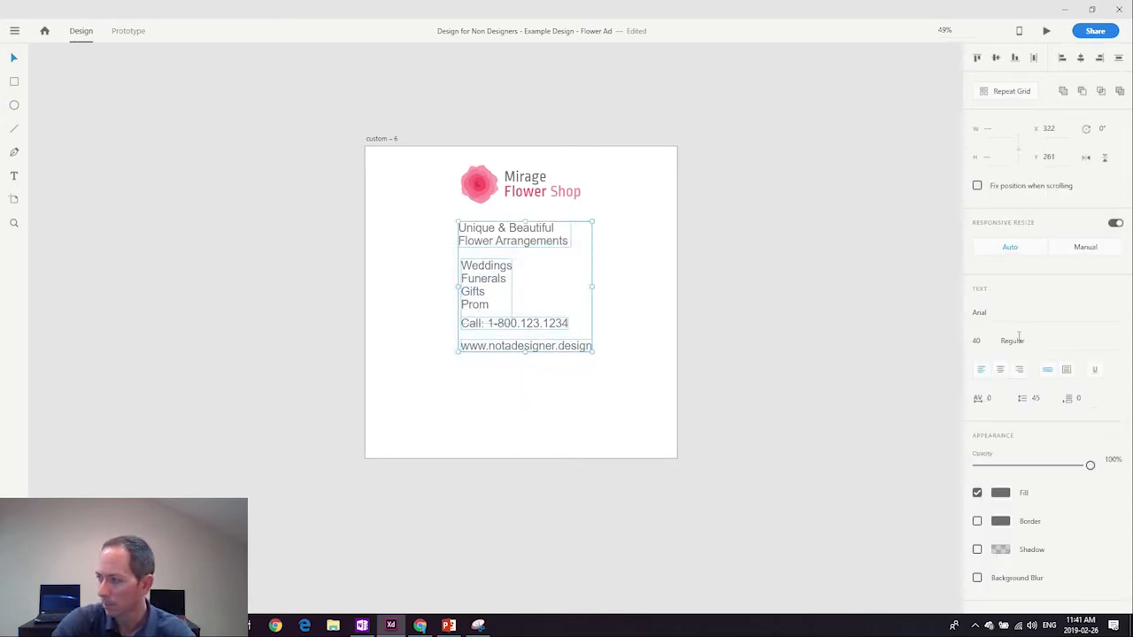
pyautogui.click(985, 313)
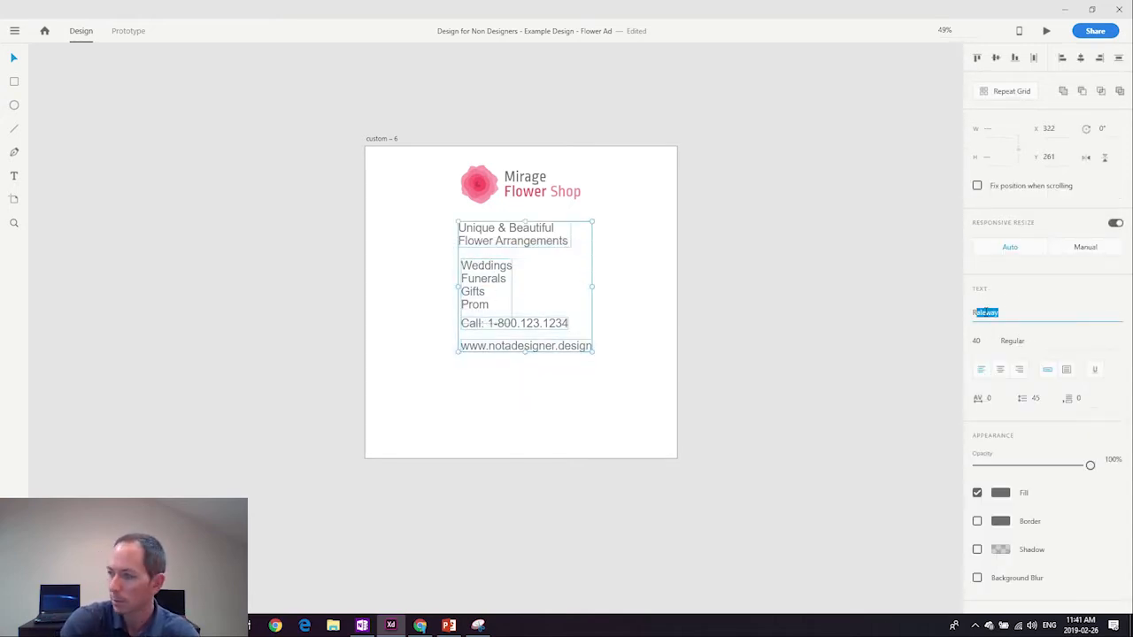
pyautogui.write('Ropa Sans')
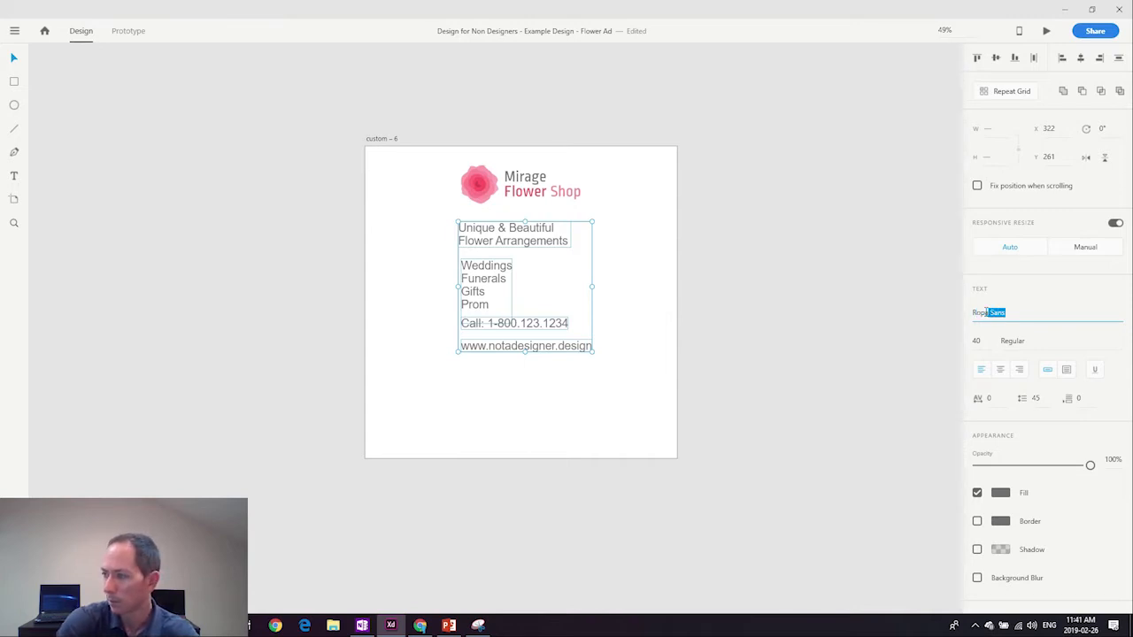
pyautogui.press('Return')
pyautogui.click(713, 383)
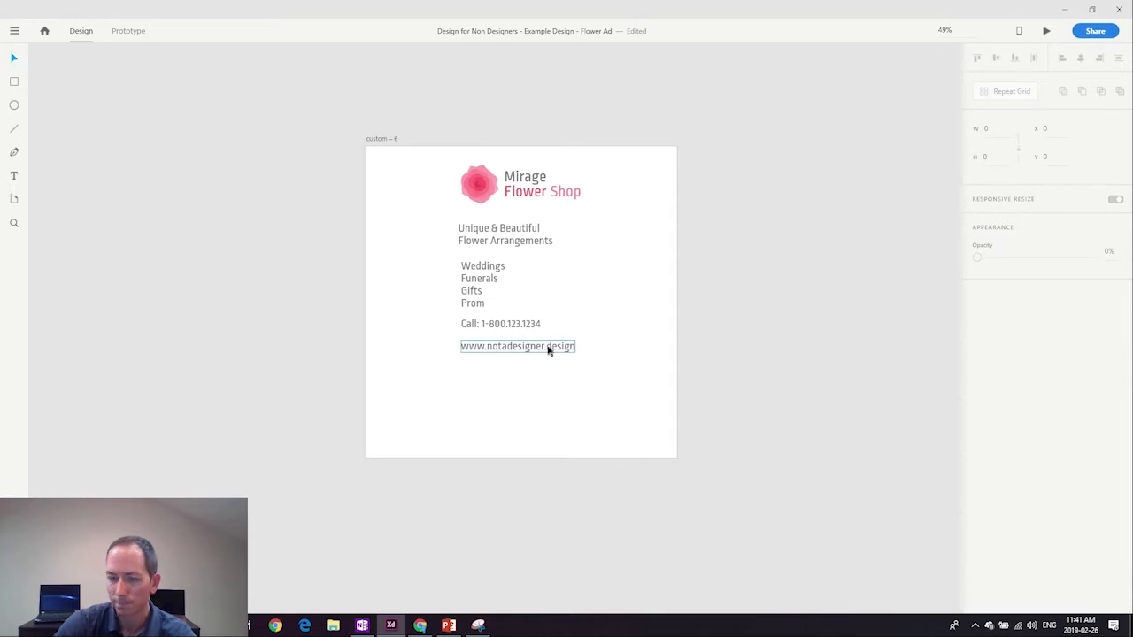
# Move the three lower text blocks down in line with the headline's left edge, and lower the headline to about Y 312.
pyautogui.moveTo(536, 398); pyautogui.dragTo(484, 300)
pyautogui.click(584, 411)
pyautogui.moveTo(499, 234); pyautogui.dragTo(498, 263)
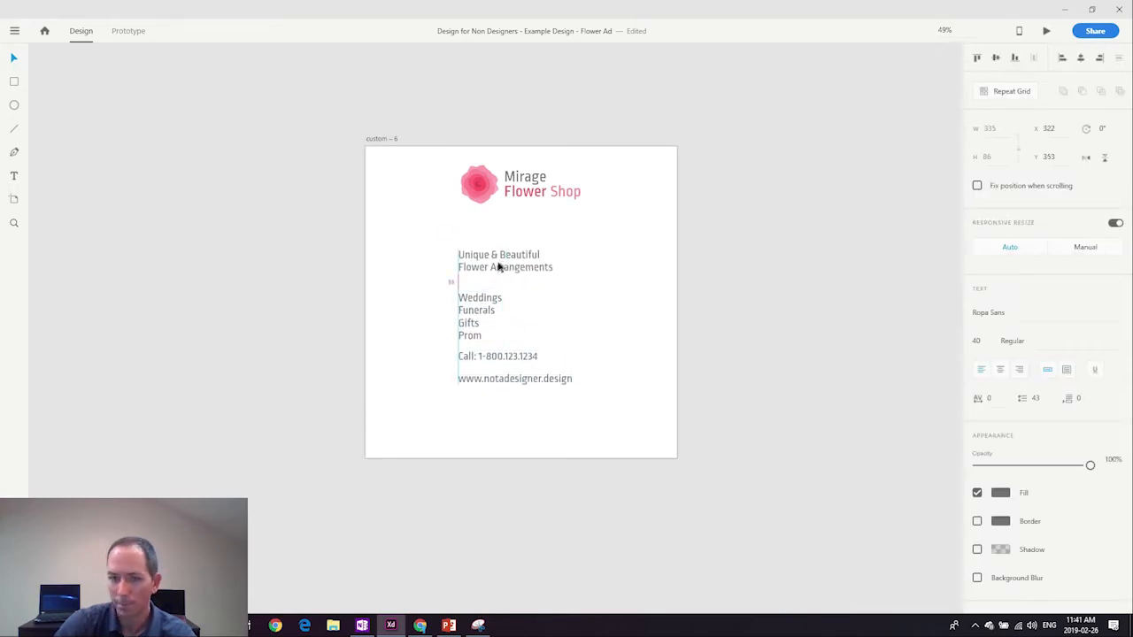
pyautogui.click(573, 295)
pyautogui.click(523, 271)
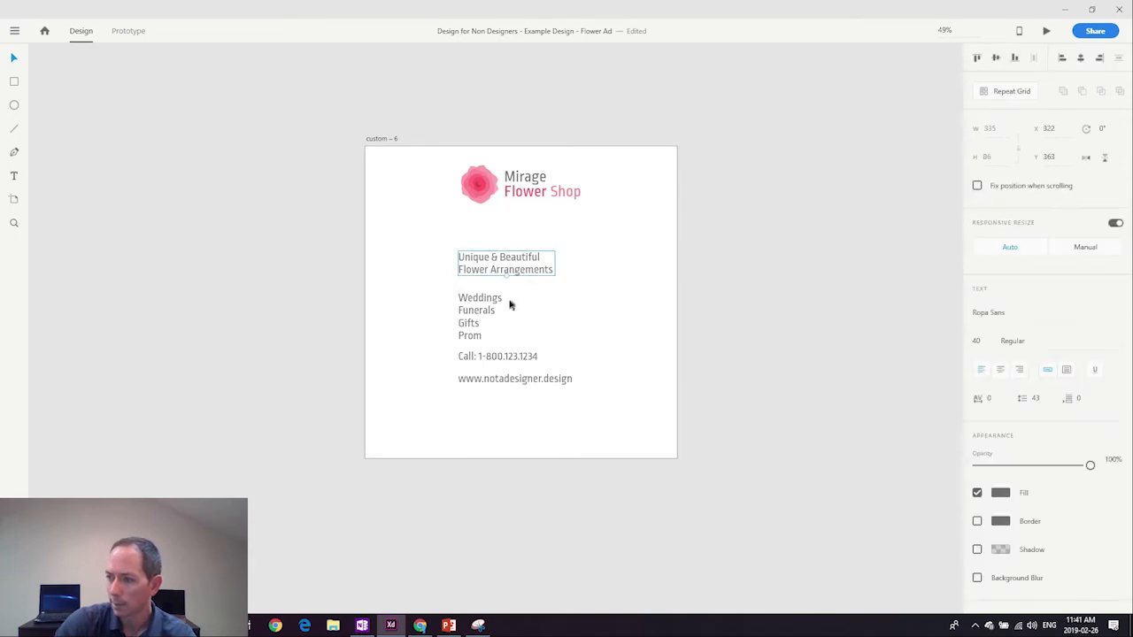
pyautogui.moveTo(526, 266); pyautogui.dragTo(524, 250)
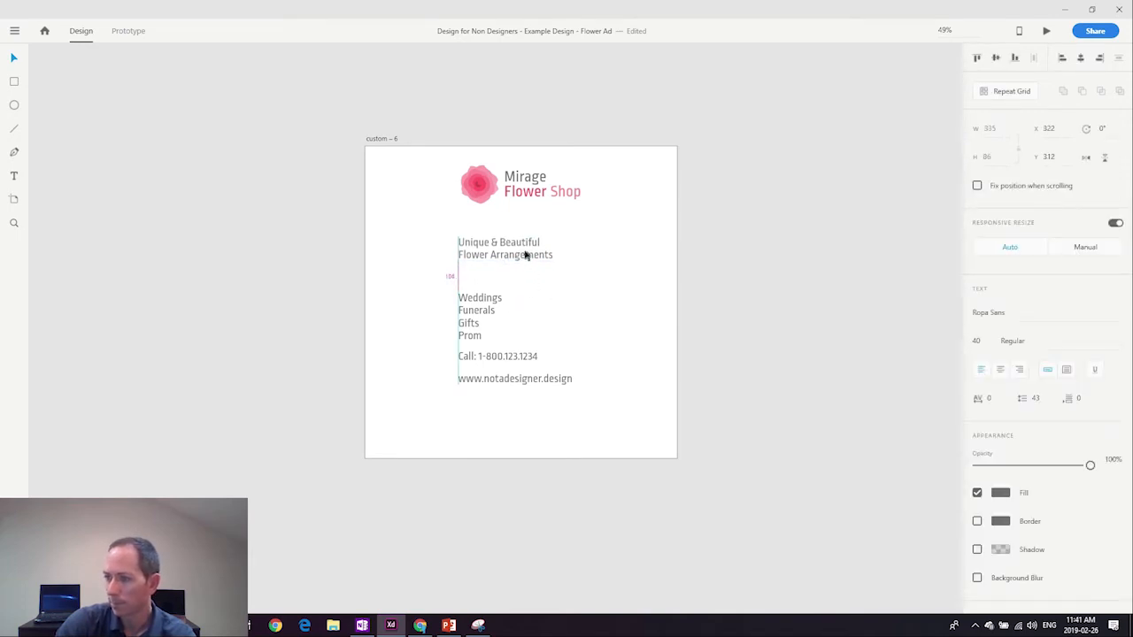
pyautogui.click(600, 270)
# Enlarge the flower shop logo slightly and recentre it near the top of the artboard.
pyautogui.click(569, 200)
pyautogui.moveTo(580, 203); pyautogui.dragTo(609, 224)
pyautogui.click(609, 228)
pyautogui.moveTo(529, 201); pyautogui.dragTo(520, 200)
pyautogui.click(602, 245)
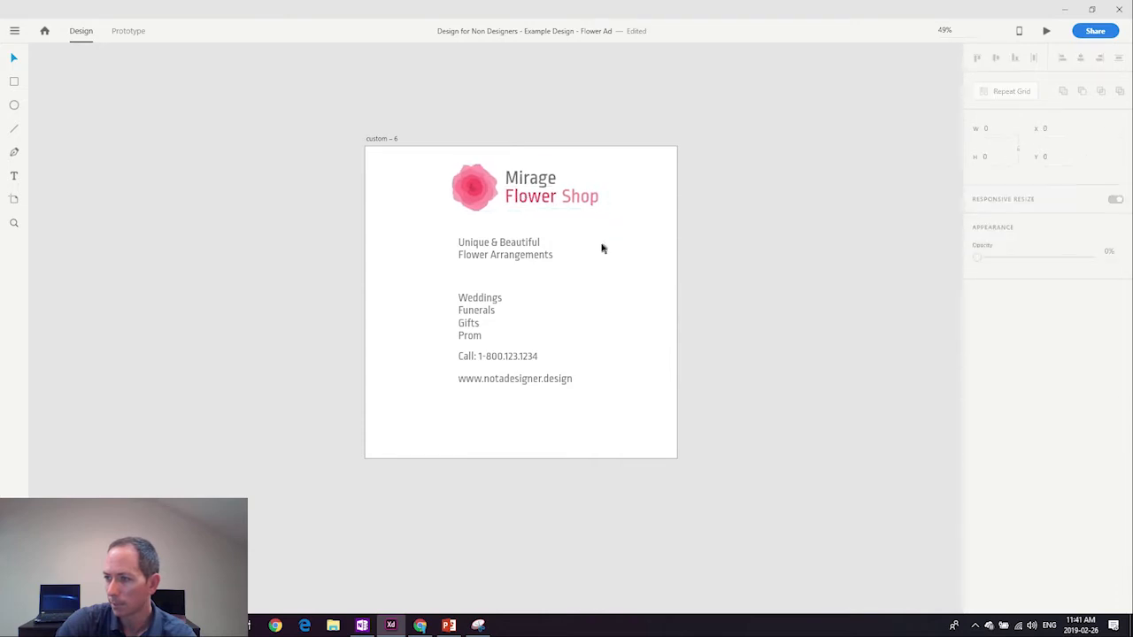
# Move the services list, phone line and website together down and to the right, to about X 490, Y 647.
pyautogui.click(463, 245)
pyautogui.click(485, 319)
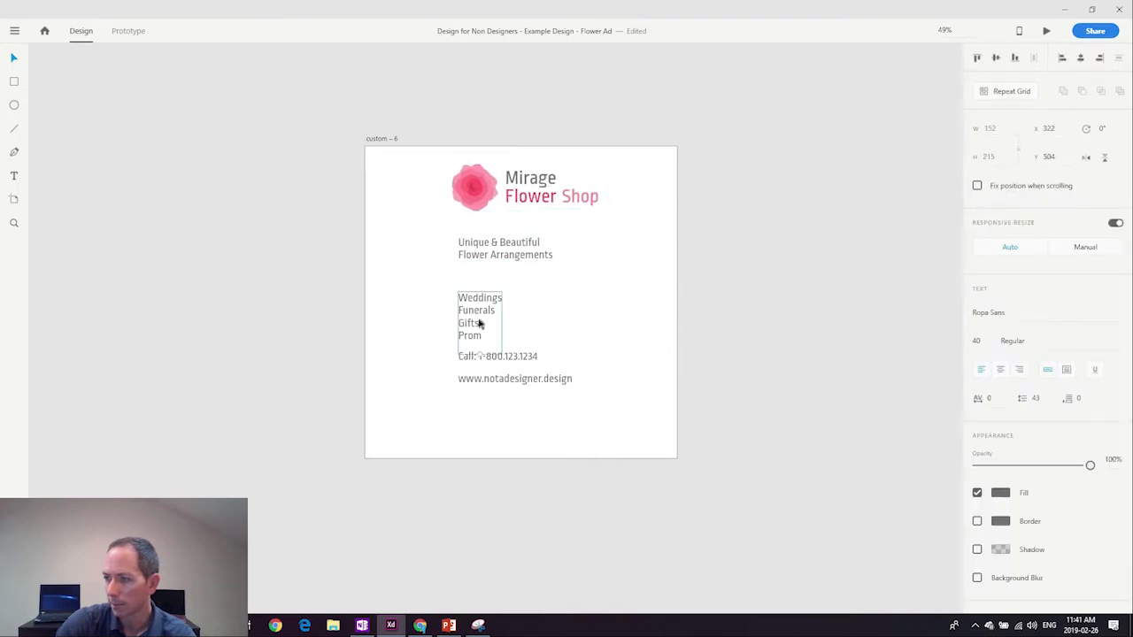
pyautogui.keyDown('shift'); pyautogui.click(528, 357); pyautogui.keyUp('shift')
pyautogui.keyDown('shift'); pyautogui.click(534, 379); pyautogui.keyUp('shift')
pyautogui.moveTo(533, 360); pyautogui.dragTo(578, 398)
pyautogui.click(558, 306)
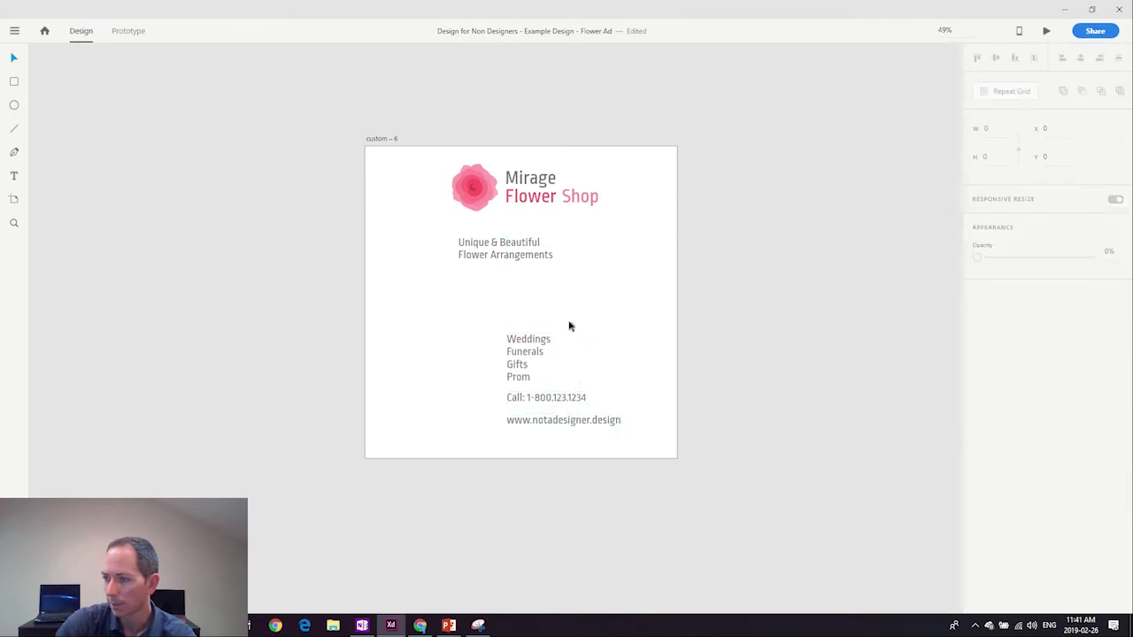
# Set the font size of the services list, phone line and website to 60.
pyautogui.click(517, 345)
pyautogui.keyDown('shift'); pyautogui.click(578, 400); pyautogui.keyUp('shift')
pyautogui.keyDown('shift'); pyautogui.click(605, 420); pyautogui.keyUp('shift')
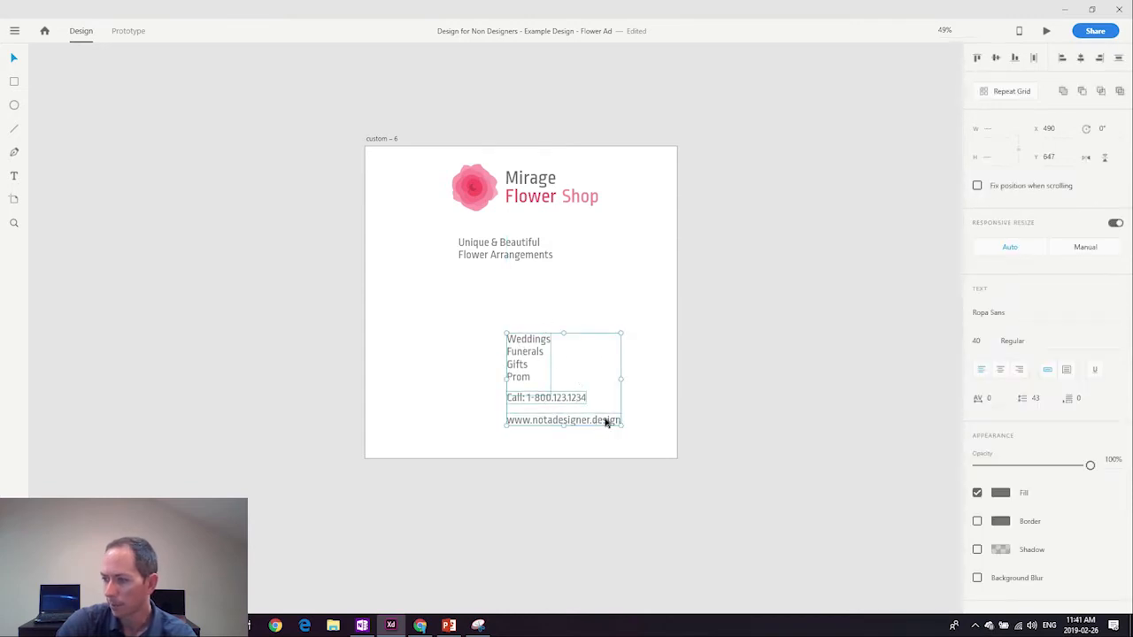
pyautogui.click(975, 342)
pyautogui.write('60')
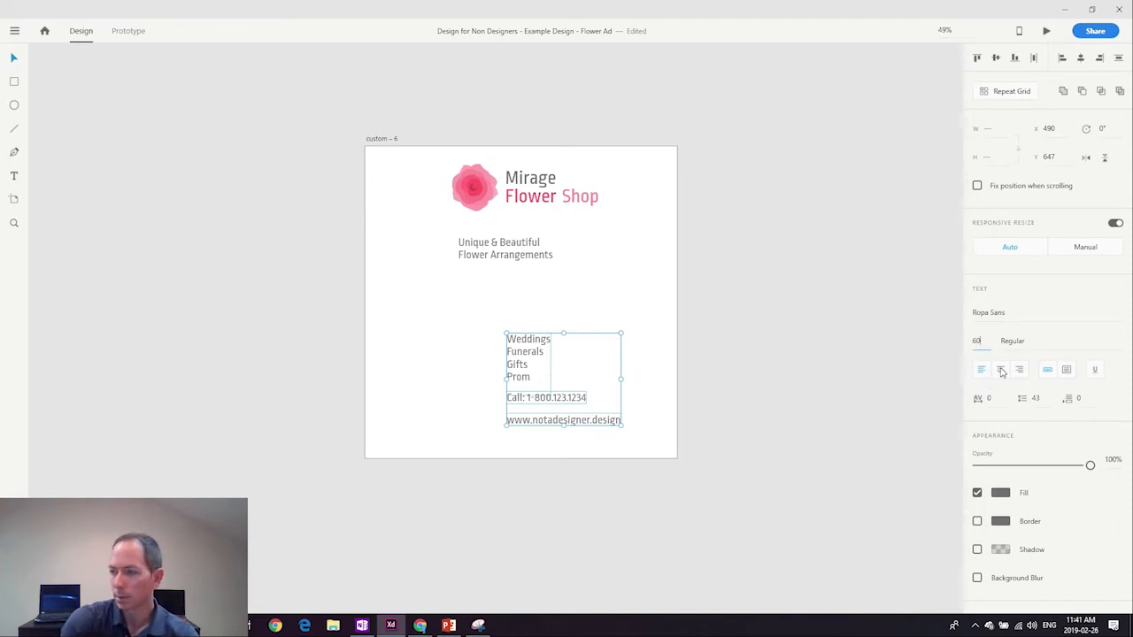
pyautogui.press('Return')
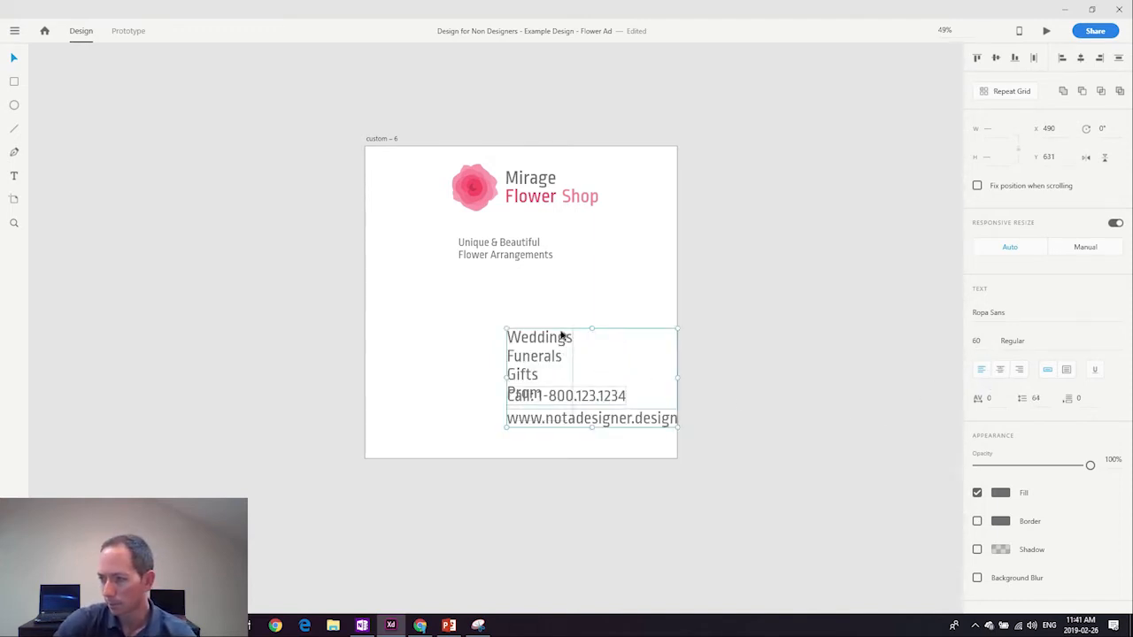
# Shift the three enlarged text blocks left to about X 414 and raise the services list to about Y 542.
pyautogui.moveTo(561, 333); pyautogui.dragTo(516, 317)
pyautogui.click(516, 342)
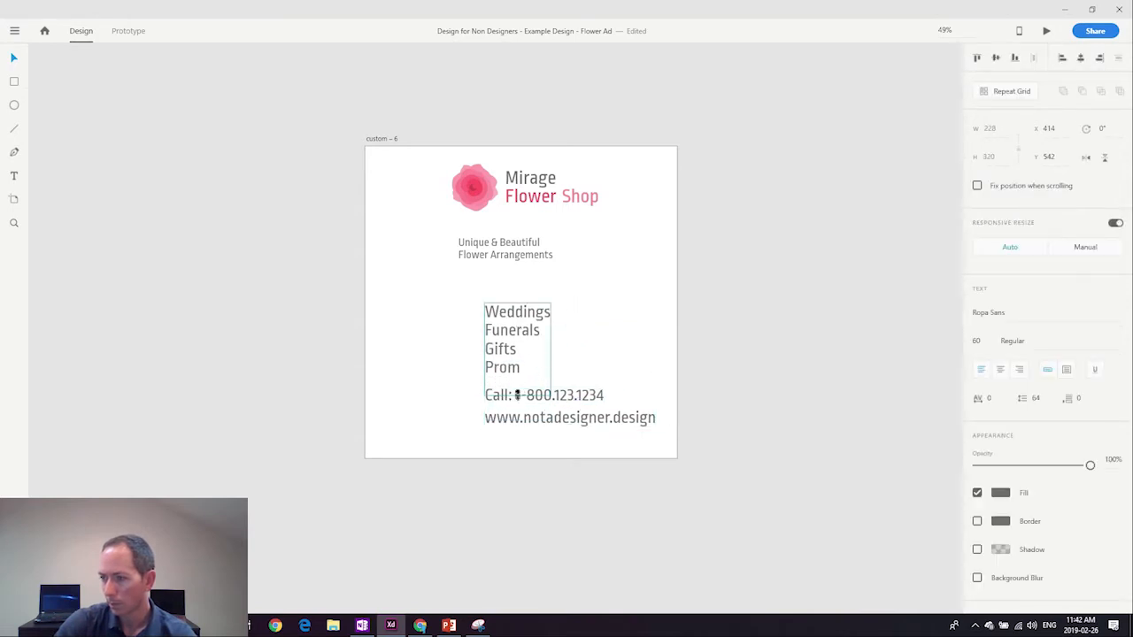
# Try scaling the services list down to font size 46, and undo the change.
pyautogui.moveTo(519, 394); pyautogui.dragTo(519, 375)
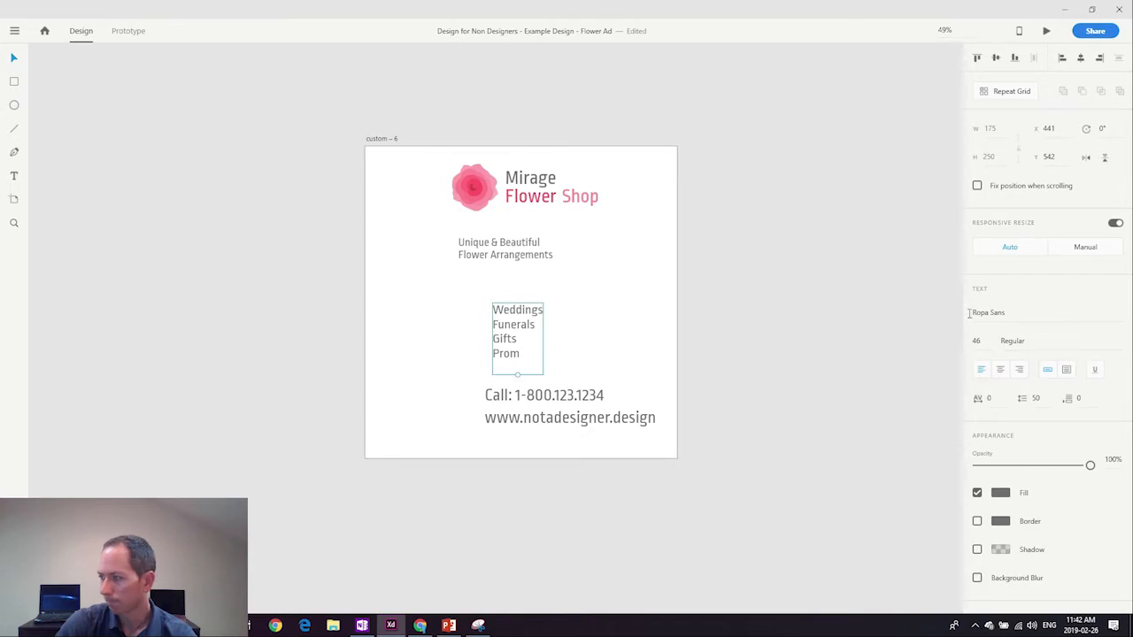
pyautogui.hotkey('ctrl', 'z')
pyautogui.click(582, 357)
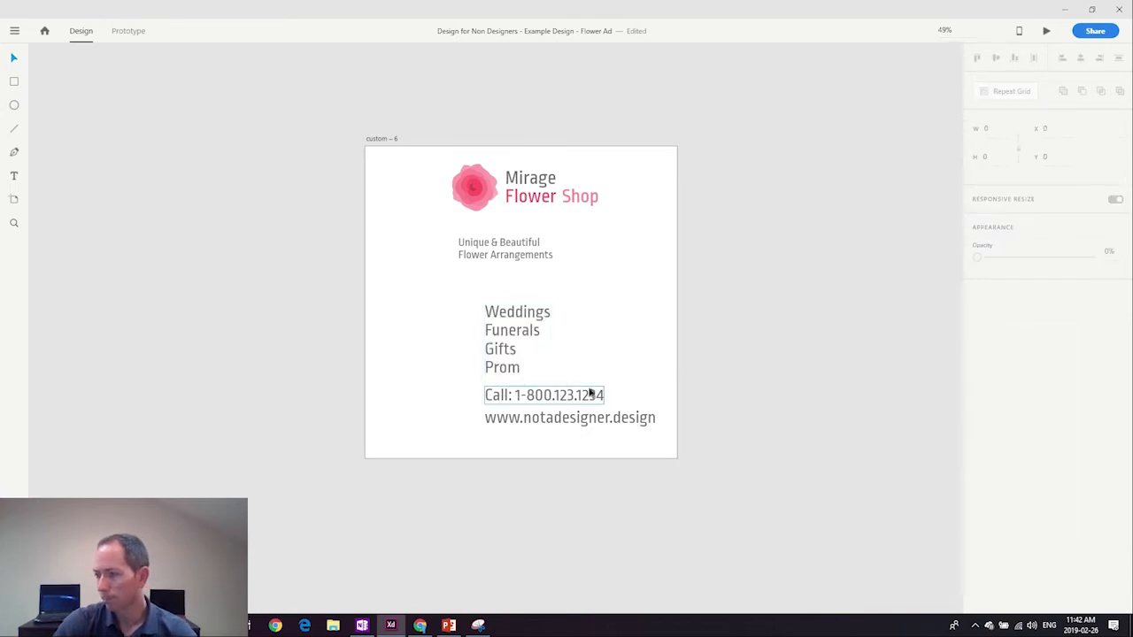
# Move the phone line and website together down, close to the artboard's bottom edge.
pyautogui.click(590, 391)
pyautogui.keyDown('shift'); pyautogui.click(602, 420); pyautogui.keyUp('shift')
pyautogui.moveTo(592, 394); pyautogui.dragTo(598, 410)
pyautogui.click(607, 356)
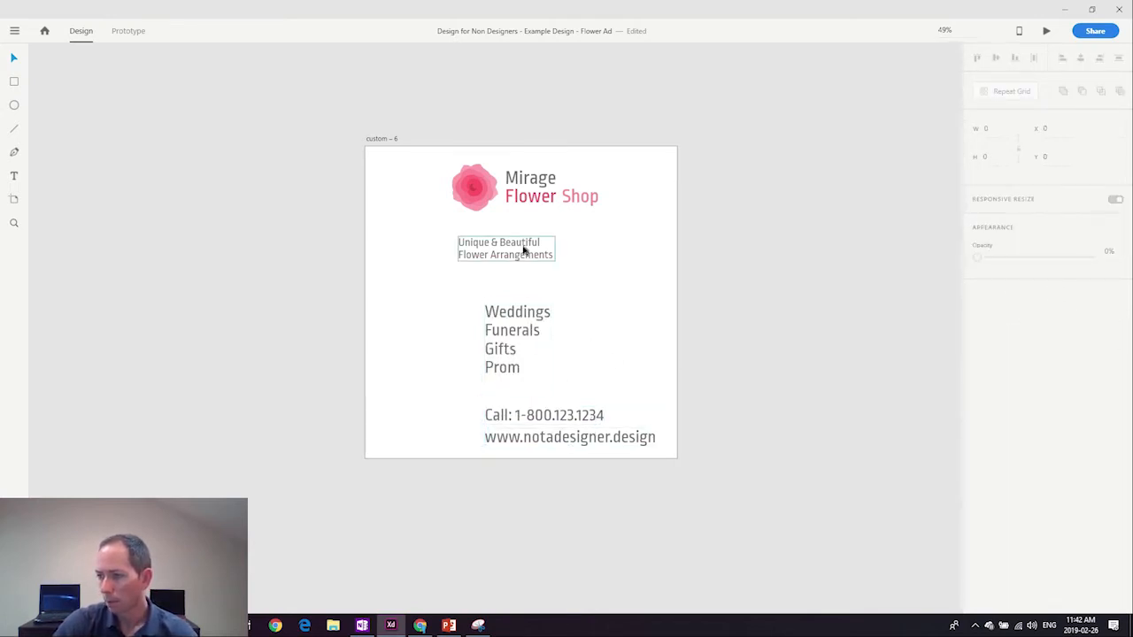
# Set the "Unique & Beautiful Flower Arrangements" headline to font size 120 and move it to about X 404, Y 257.
pyautogui.click(524, 312)
pyautogui.click(524, 255)
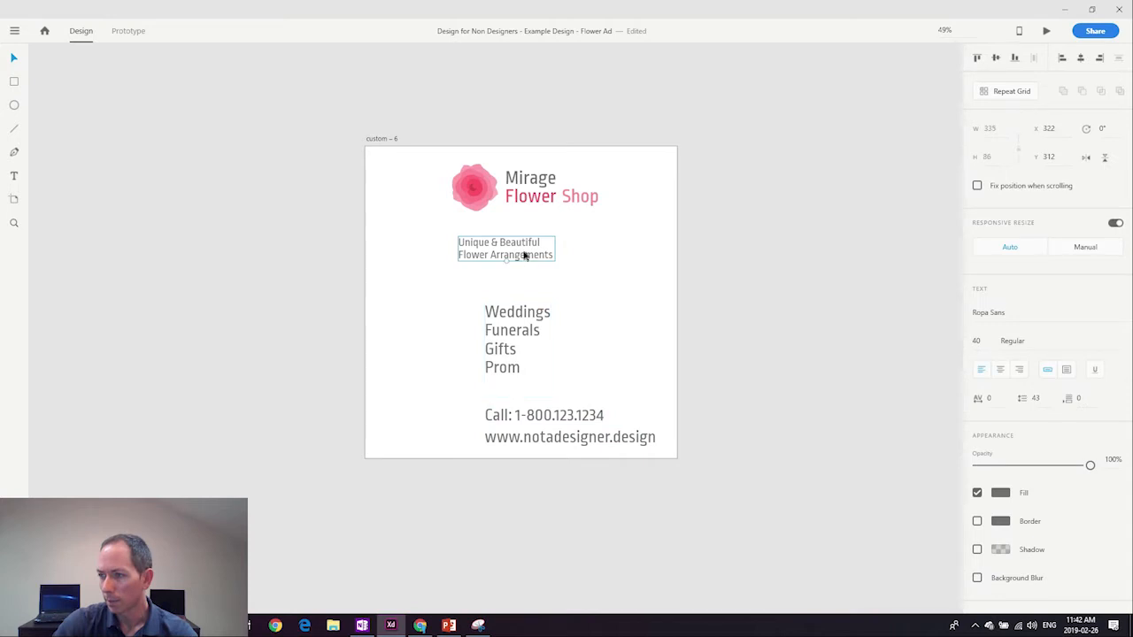
pyautogui.click(977, 341)
pyautogui.write('120')
pyautogui.press('Return')
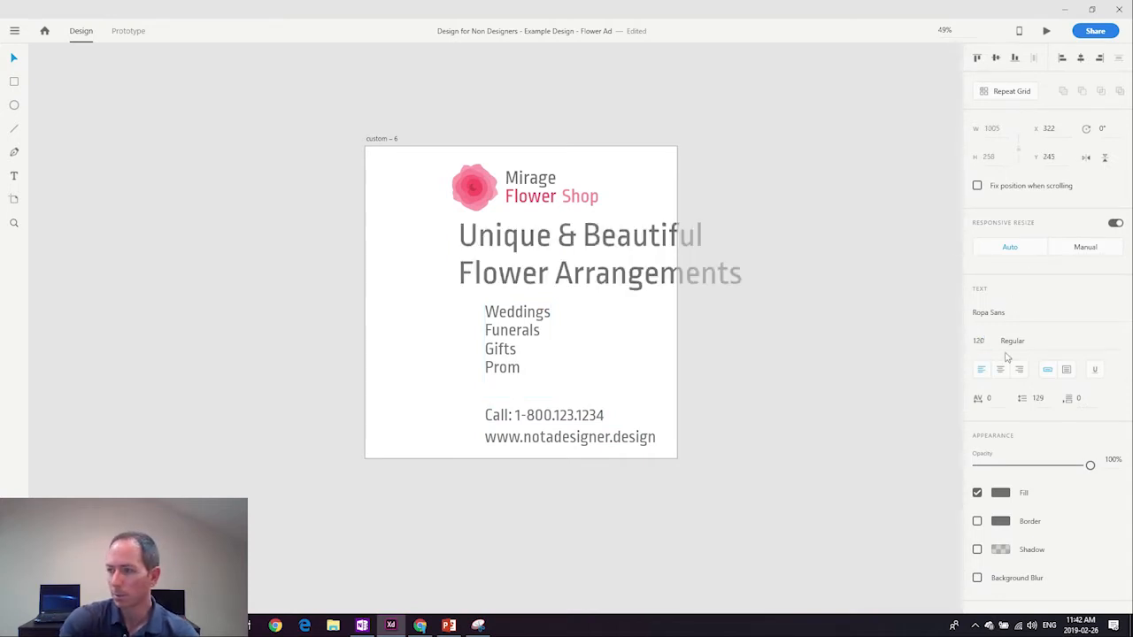
pyautogui.moveTo(604, 281); pyautogui.dragTo(628, 288)
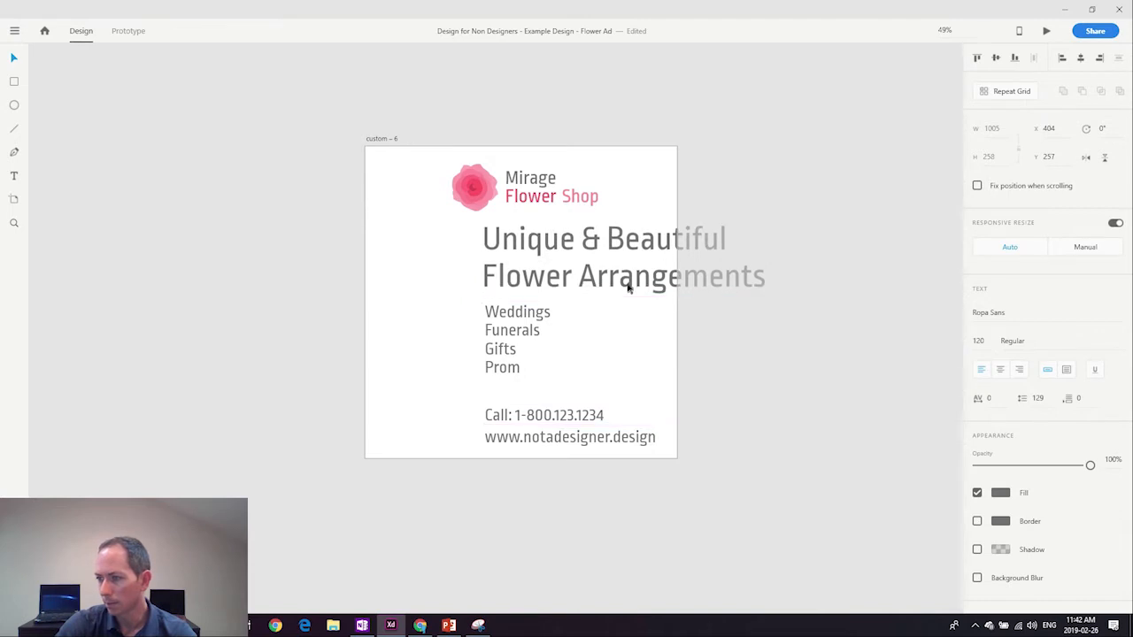
# Reduce the headline's font size to 100.
pyautogui.click(978, 340)
pyautogui.write('100')
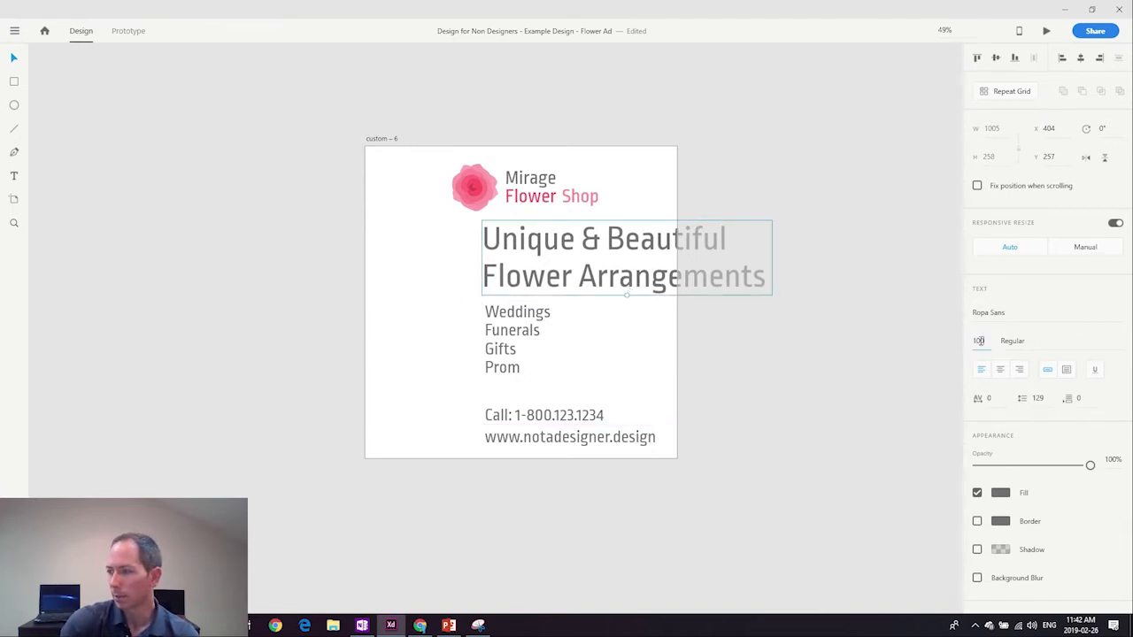
pyautogui.press('Return')
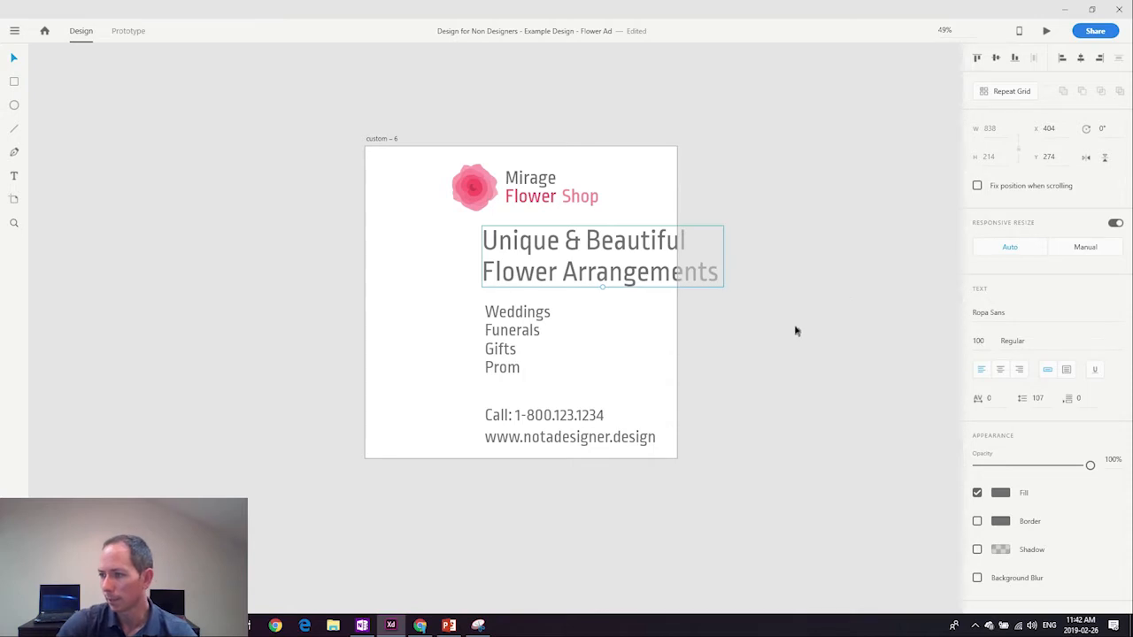
pyautogui.click(797, 331)
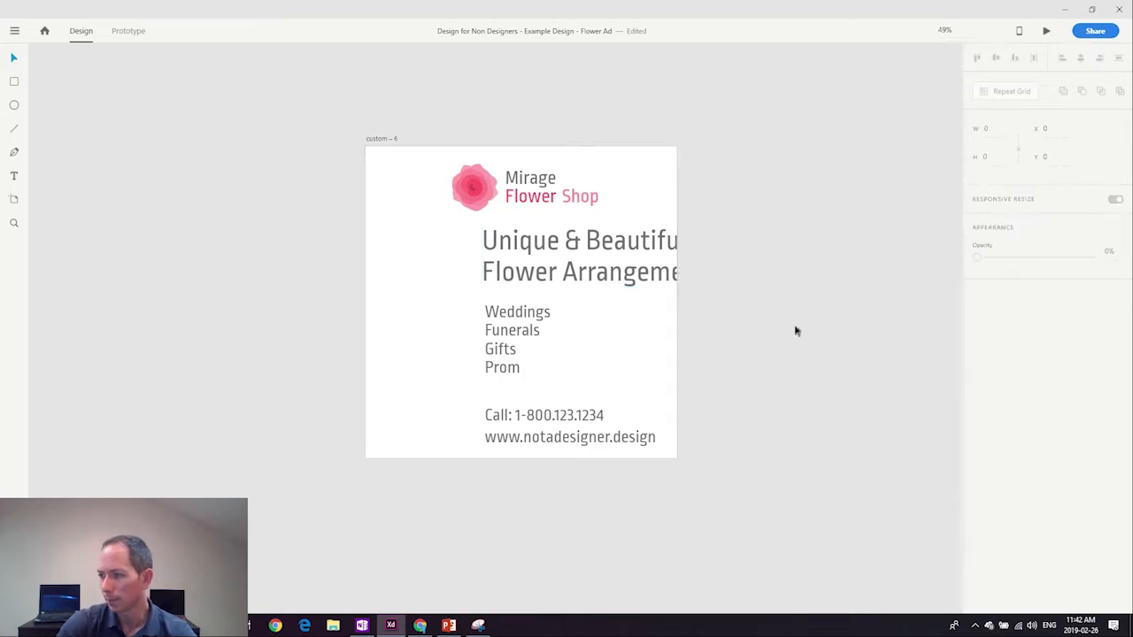
# Move the headline left to about X 310 and place the services list in the artboard's lower-left area.
pyautogui.click(590, 284)
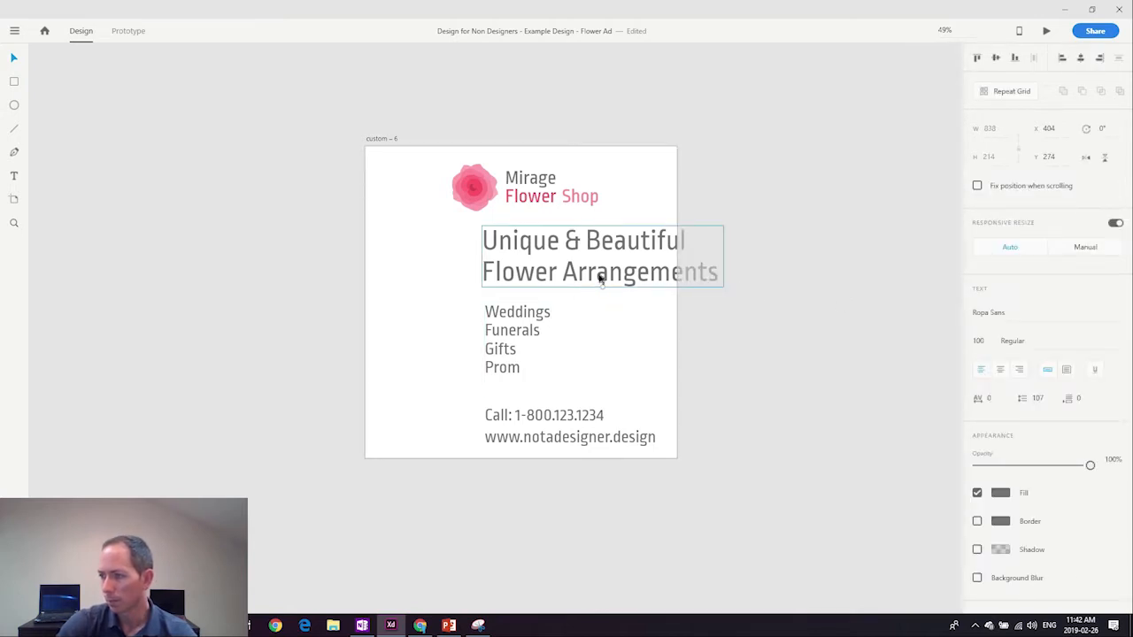
pyautogui.moveTo(599, 281); pyautogui.dragTo(572, 280)
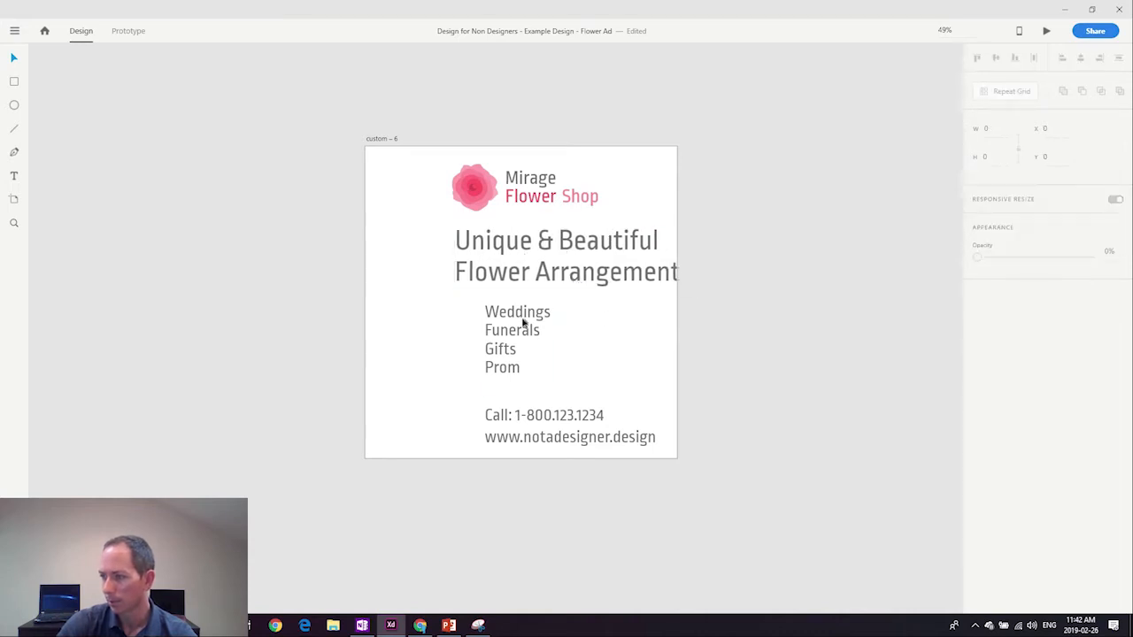
pyautogui.moveTo(524, 316); pyautogui.dragTo(436, 355)
# Try breaking the headline before "Arrangements" onto a third line, and remove the break.
pyautogui.doubleClick(528, 274)
pyautogui.click(529, 274)
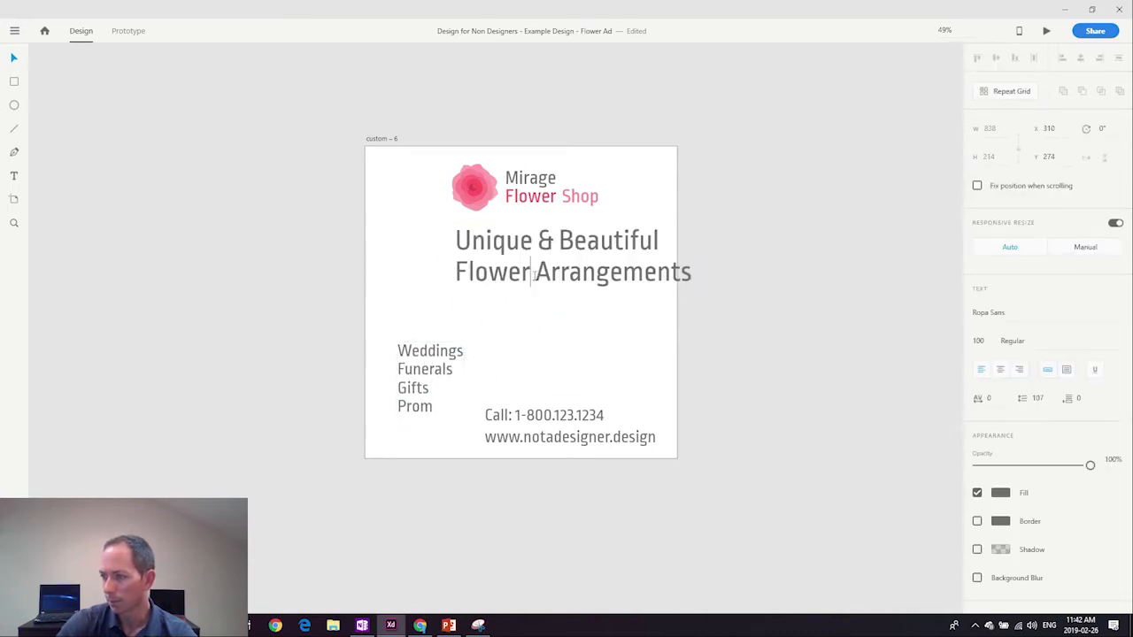
pyautogui.press('Return')
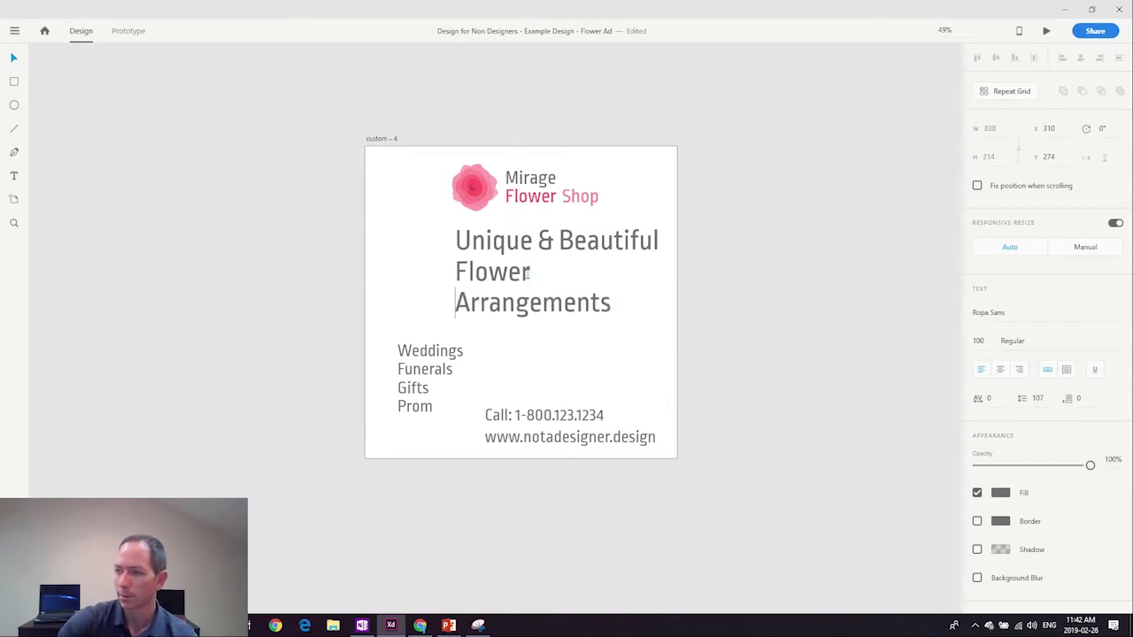
pyautogui.press('BackSpace')
pyautogui.press('Escape')
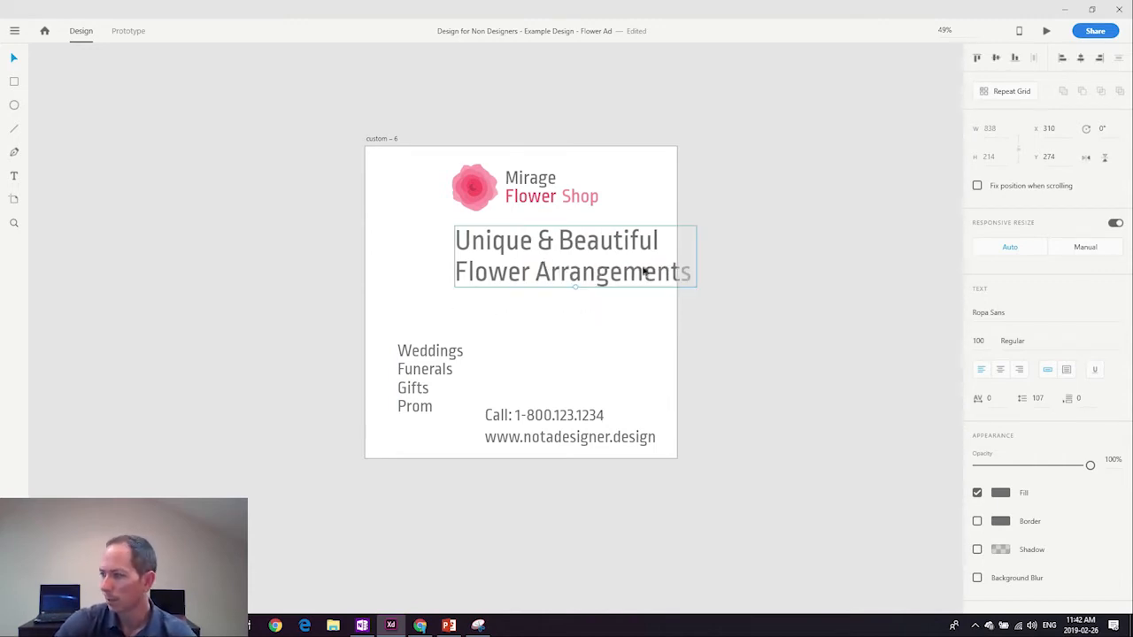
# Reduce the headline's font size, trying 90 before setting it to 80.
pyautogui.click(979, 341)
pyautogui.write('90')
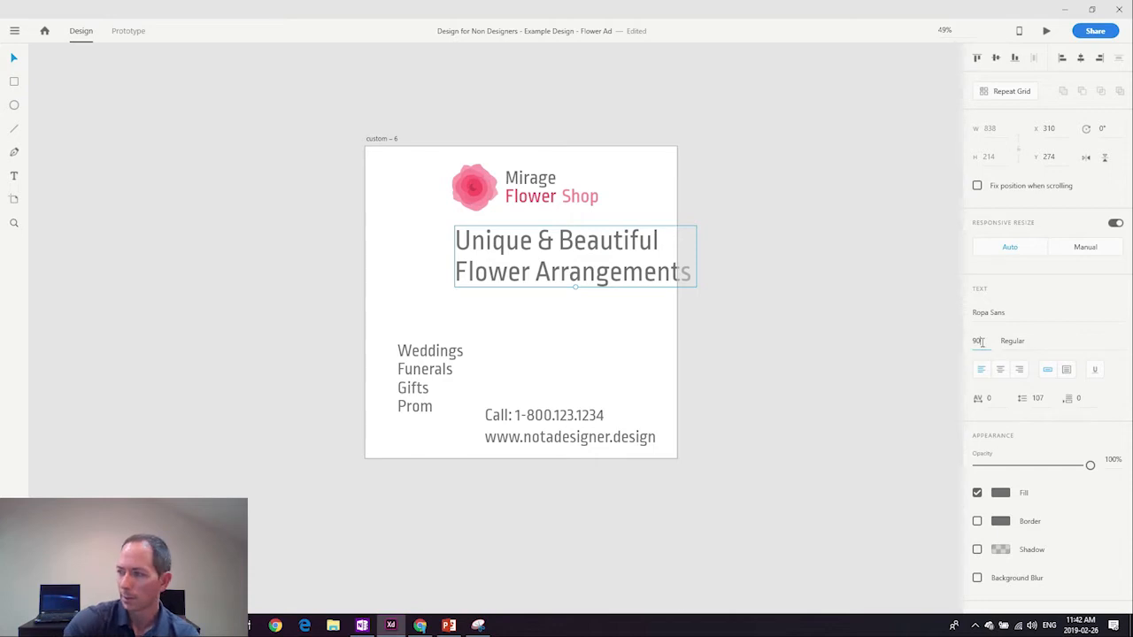
pyautogui.press('Return')
pyautogui.click(978, 341)
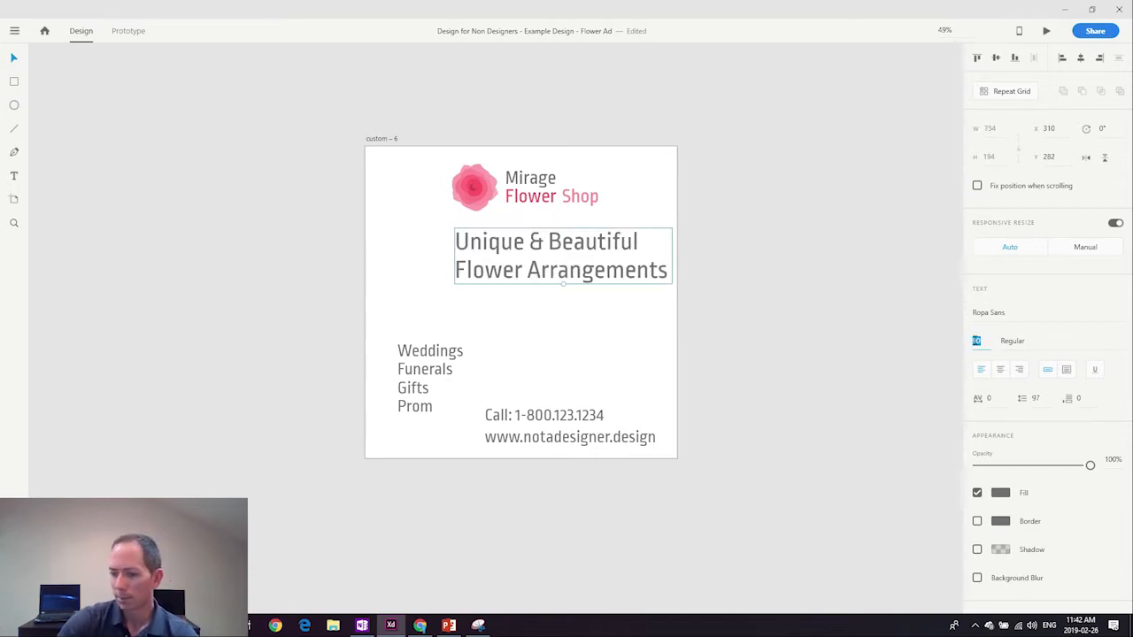
pyautogui.write('80')
pyautogui.press('Return')
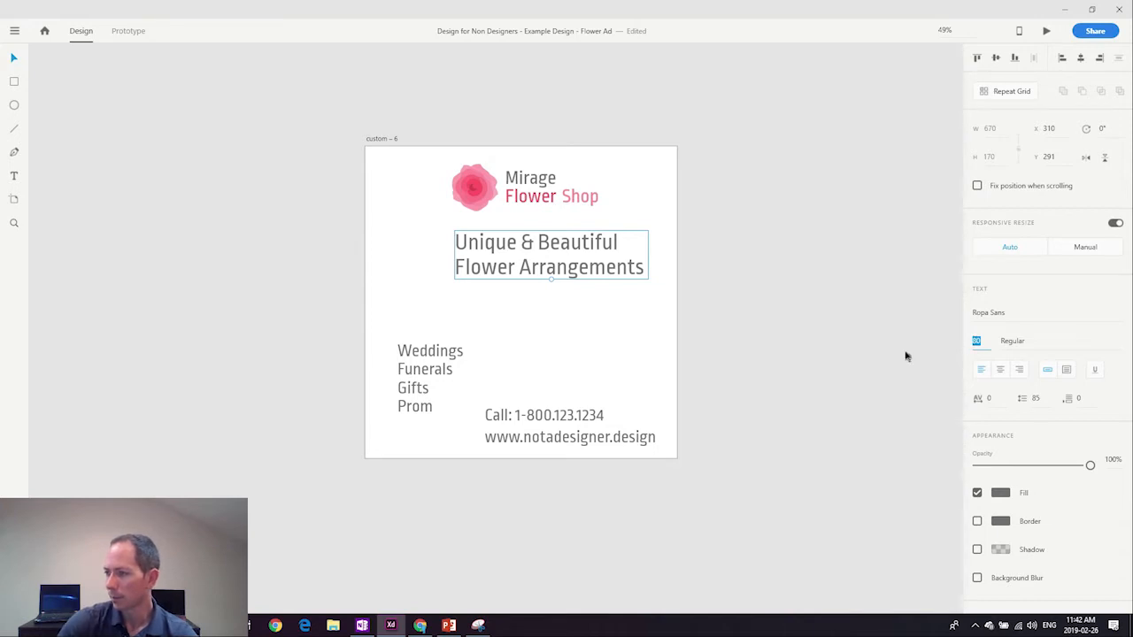
# Place the services list under the headline, aligned with its left edge at about X 312, and set its font size to 50.
pyautogui.click(529, 372)
pyautogui.moveTo(440, 354); pyautogui.dragTo(475, 331)
pyautogui.click(503, 268)
pyautogui.click(488, 329)
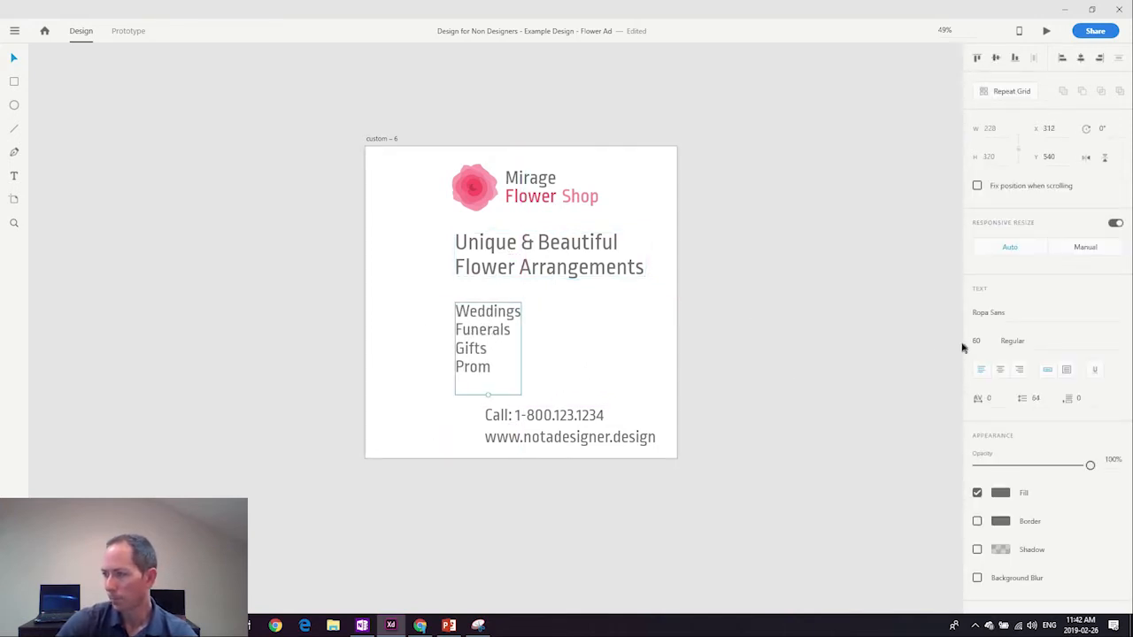
pyautogui.click(976, 341)
pyautogui.write('50')
pyautogui.press('Return')
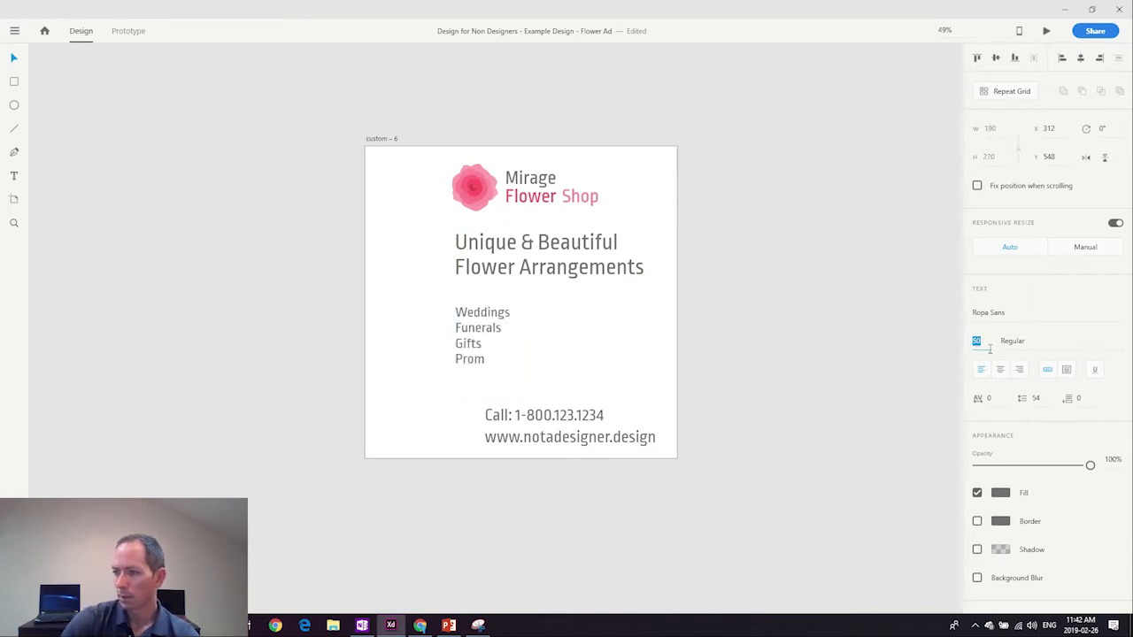
# Set both contact lines to font size 50 and move them below the services list, aligned with its left edge.
pyautogui.click(590, 434)
pyautogui.keyDown('shift'); pyautogui.click(584, 422); pyautogui.keyUp('shift')
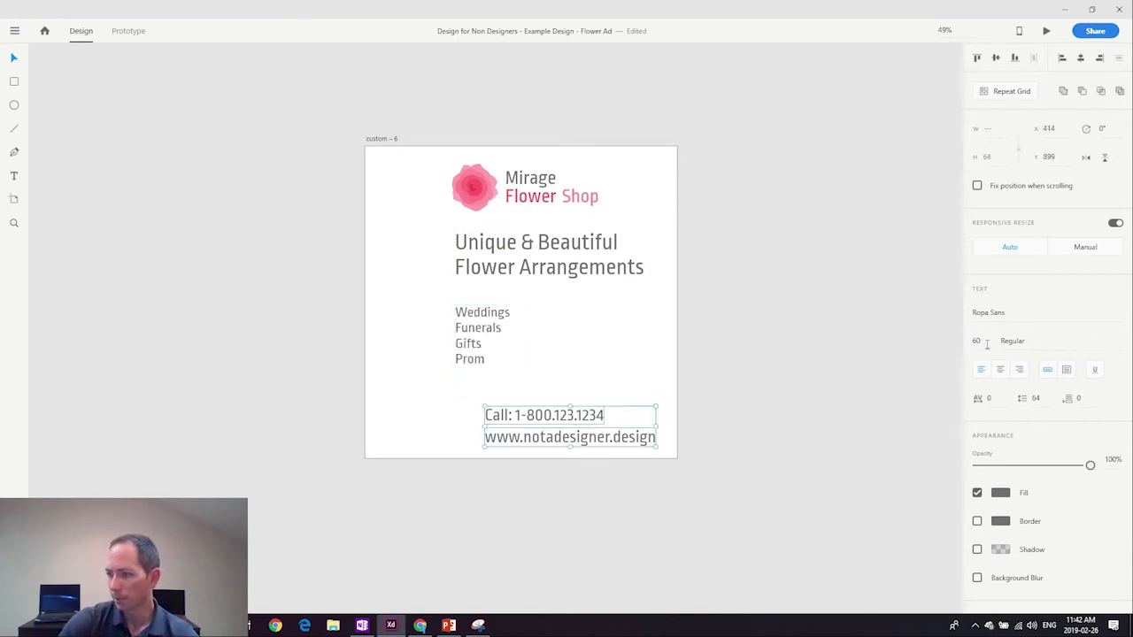
pyautogui.click(977, 341)
pyautogui.write('50')
pyautogui.press('Return')
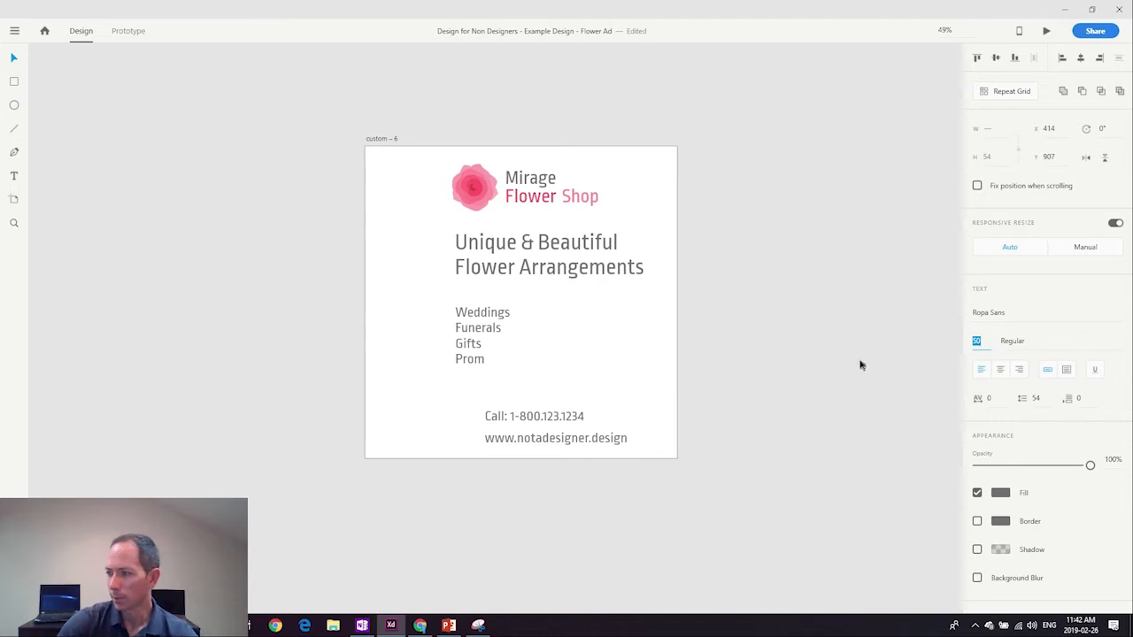
pyautogui.moveTo(546, 421); pyautogui.dragTo(530, 391)
pyautogui.click(567, 362)
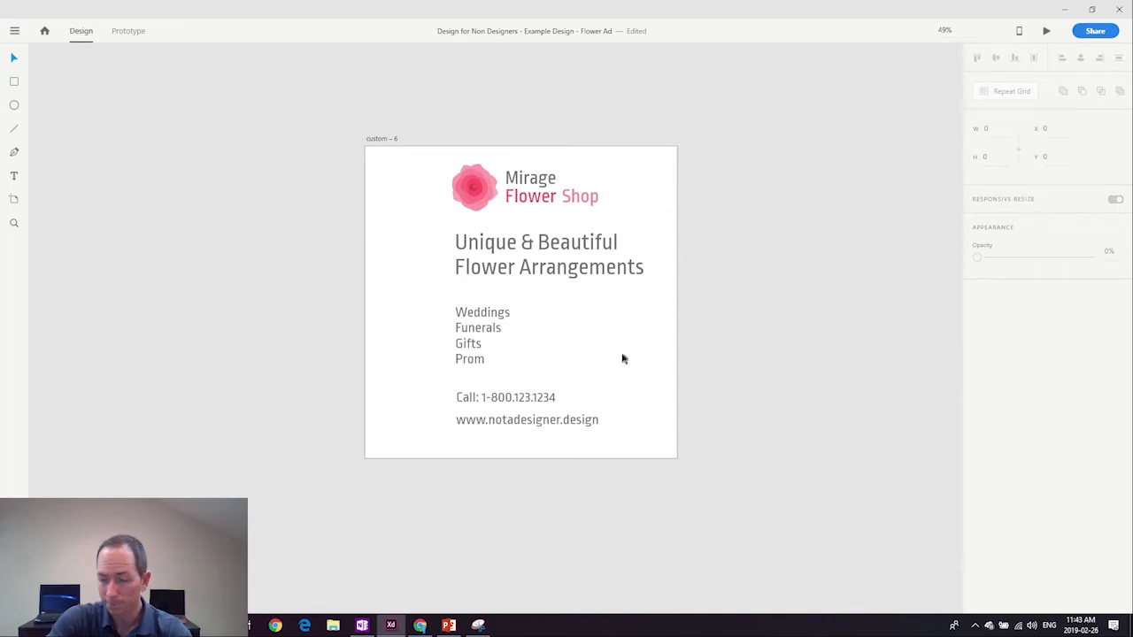
# Switch to the browser and examine the tulip photo on its Unsplash page at full size.
pyautogui.hotkey('alt', 'Tab')
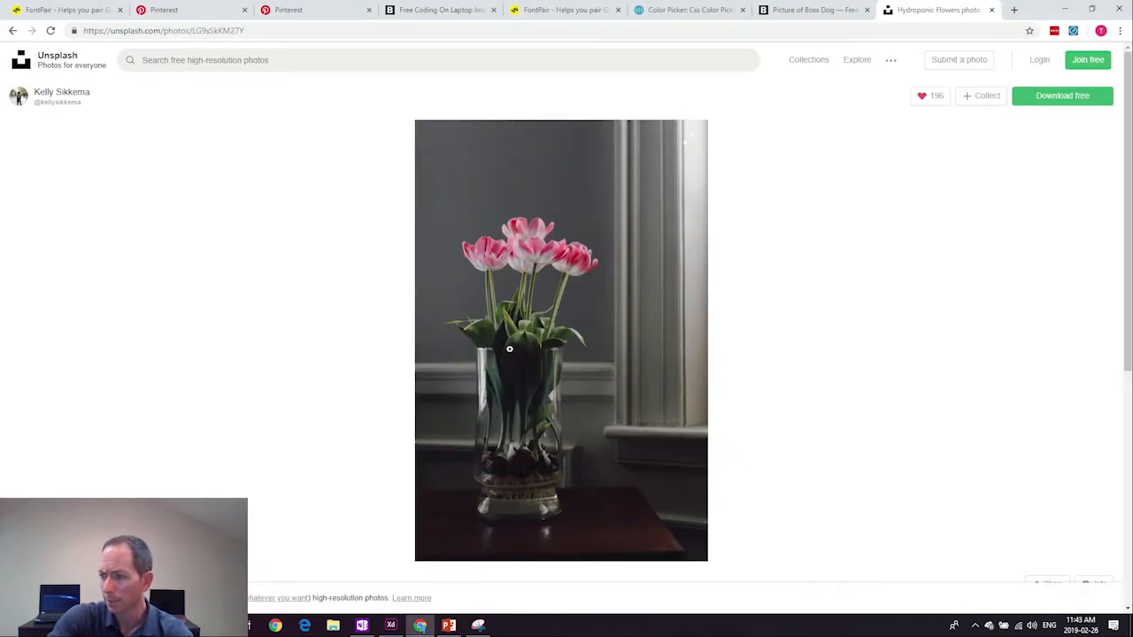
pyautogui.click(541, 347)
pyautogui.scroll(-15, 582, 352)
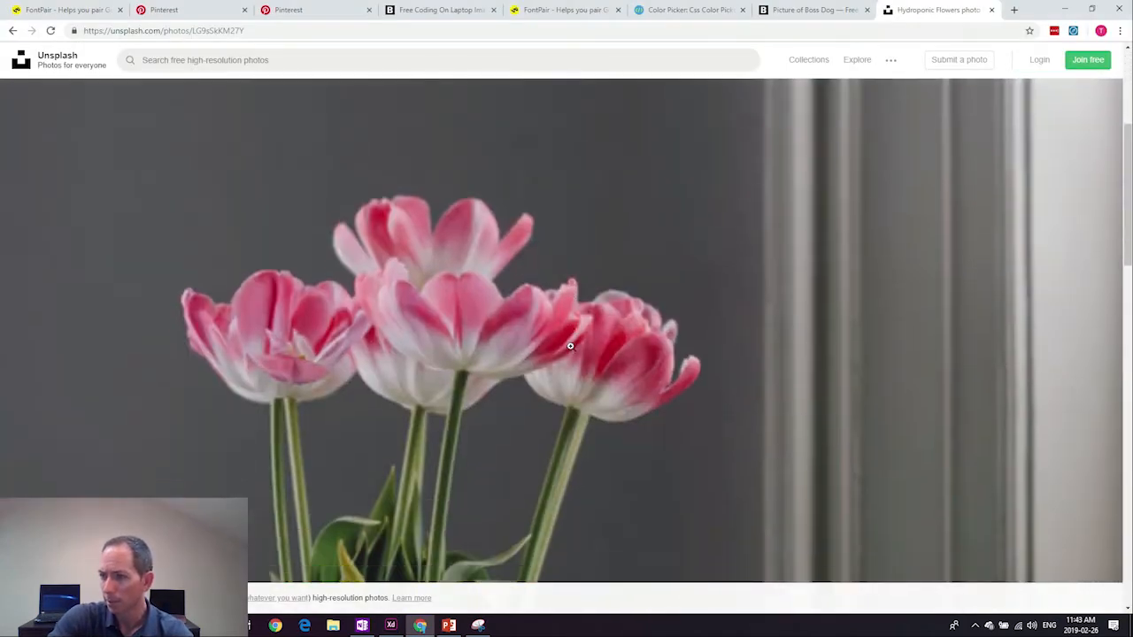
pyautogui.scroll(5, 578, 120)
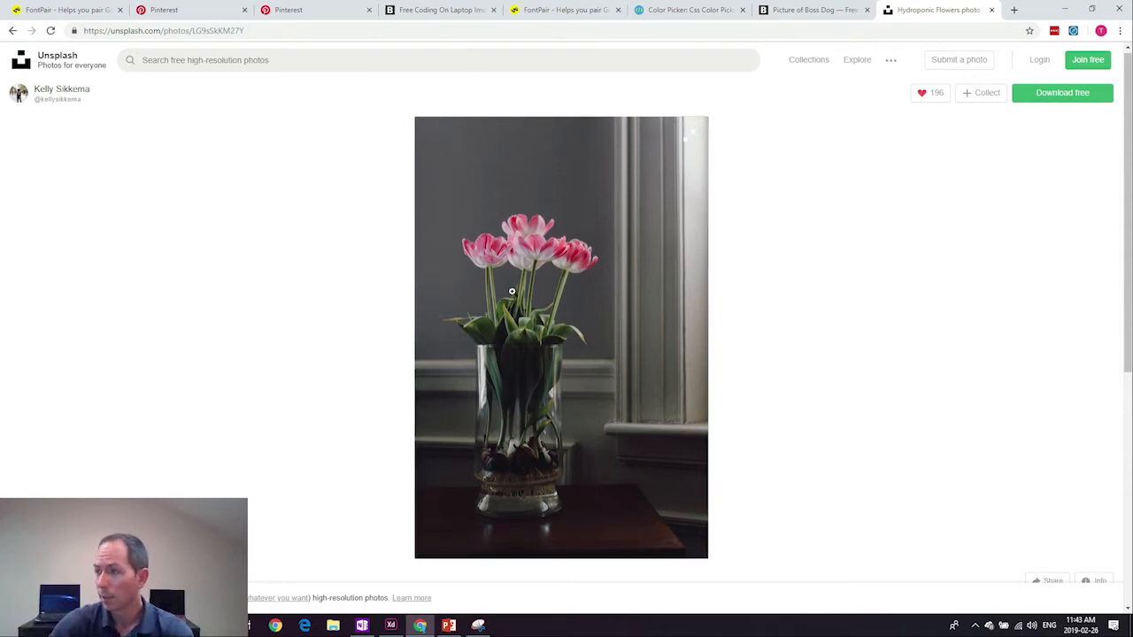
# Switch back to Adobe XD and place the tulip photo over the artboard's left part at about X -48, Y -115, scaled to about 811 × 1224.
pyautogui.hotkey('alt', 'Tab')
pyautogui.hotkey('ctrl', 'v')
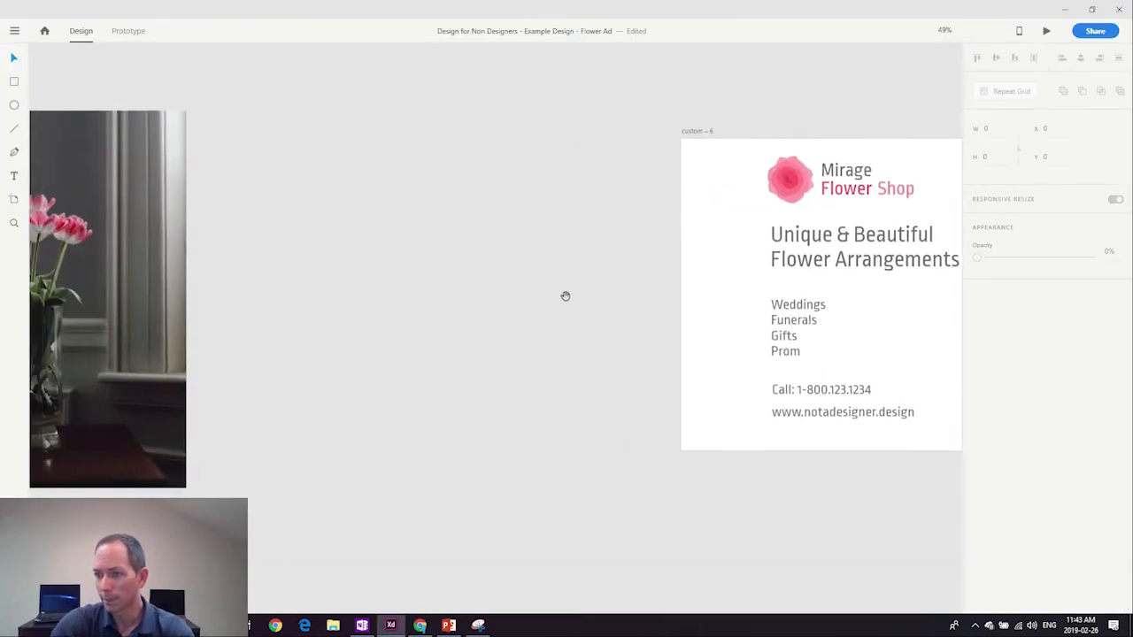
pyautogui.moveTo(607, 320); pyautogui.dragTo(391, 310)
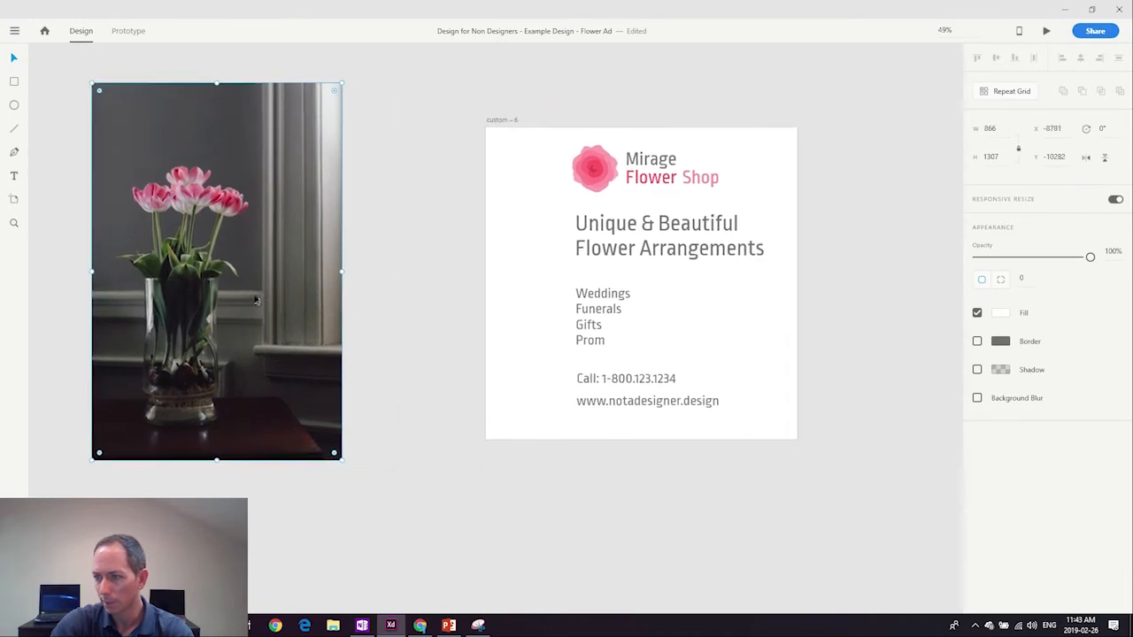
pyautogui.moveTo(255, 301); pyautogui.dragTo(392, 344)
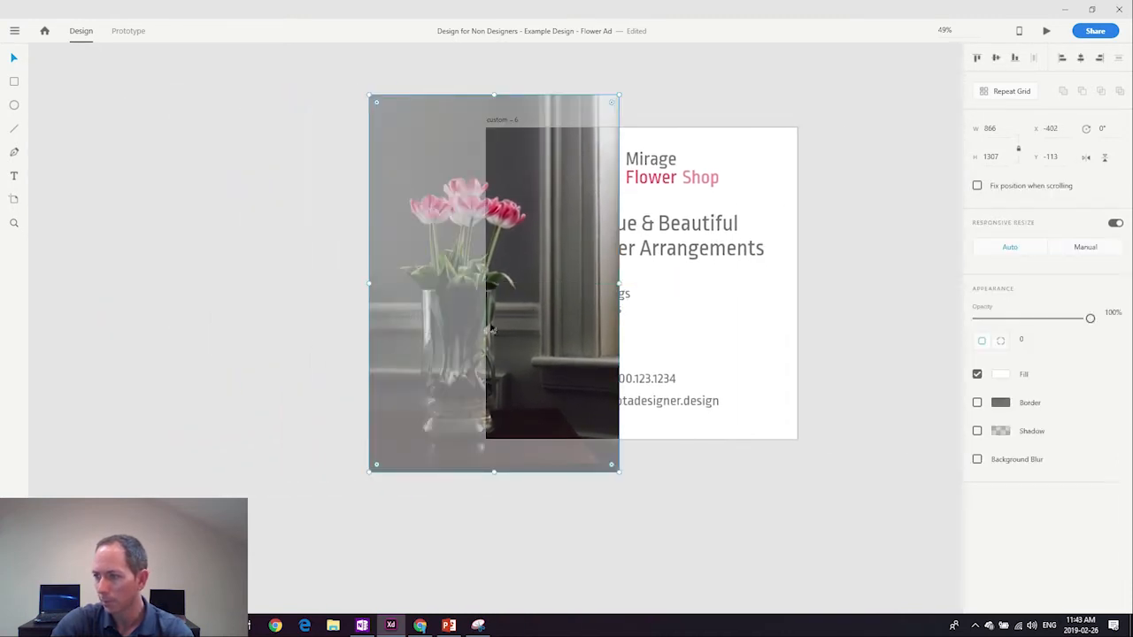
pyautogui.moveTo(492, 330); pyautogui.dragTo(613, 304)
pyautogui.click(371, 342)
pyautogui.moveTo(372, 341); pyautogui.dragTo(104, 341)
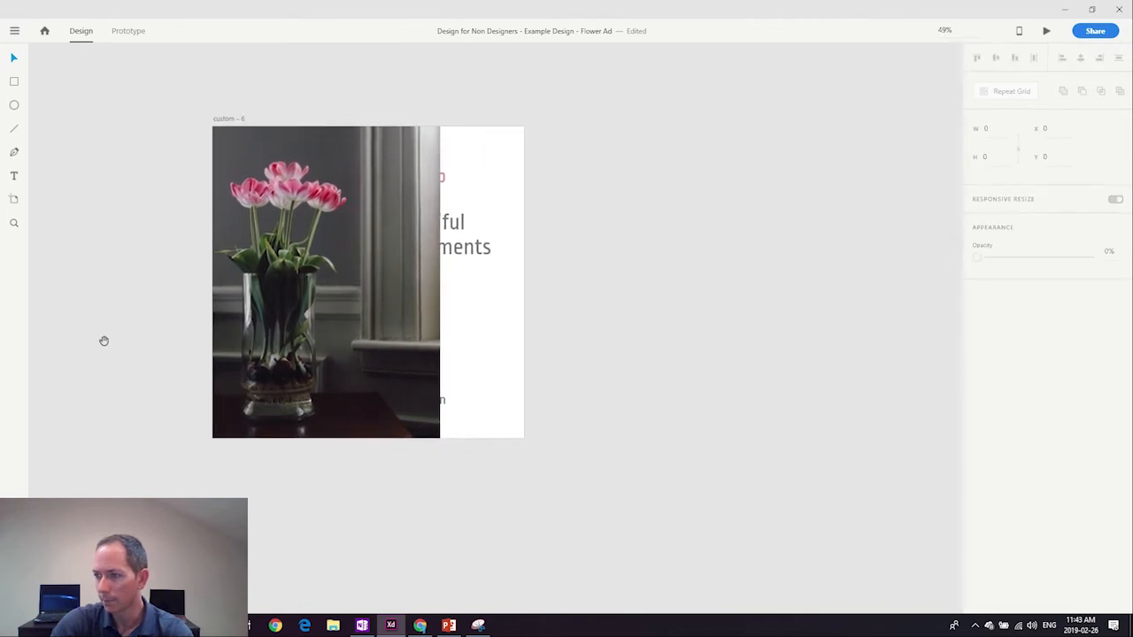
pyautogui.moveTo(307, 357); pyautogui.dragTo(307, 354)
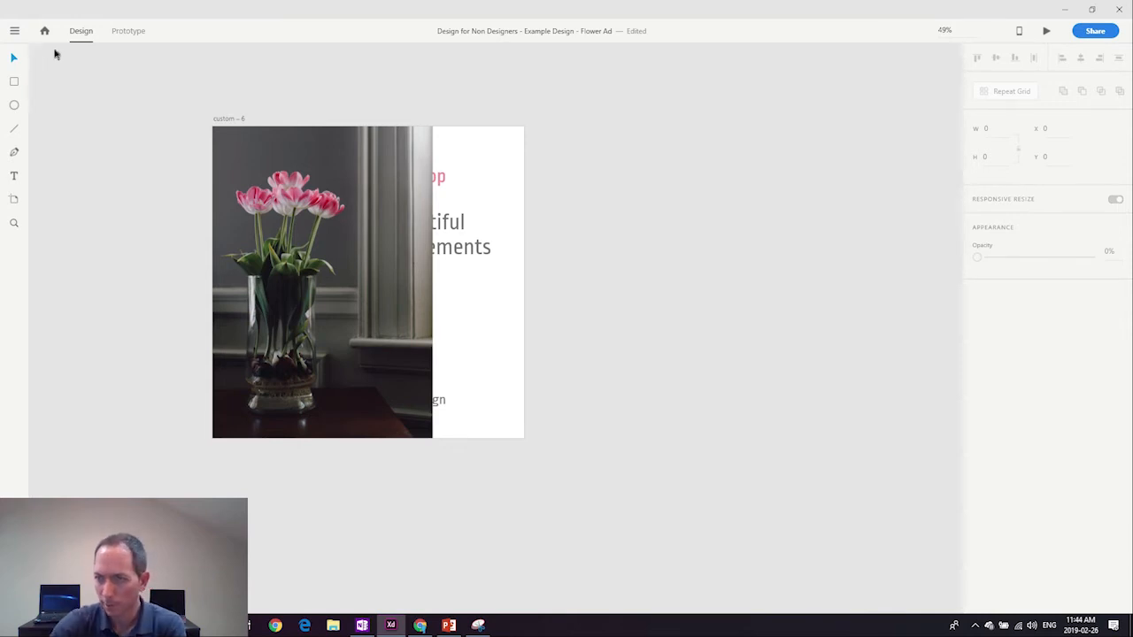
# Draw a rectangle over the photo and size it to 432 × 1080 at X 0, Y 0 along the artboard's left edge.
pyautogui.click(14, 82)
pyautogui.moveTo(224, 152)
pyautogui.mouseDown()
pyautogui.moveTo(378, 430)
pyautogui.moveTo(368, 438)
pyautogui.mouseUp()
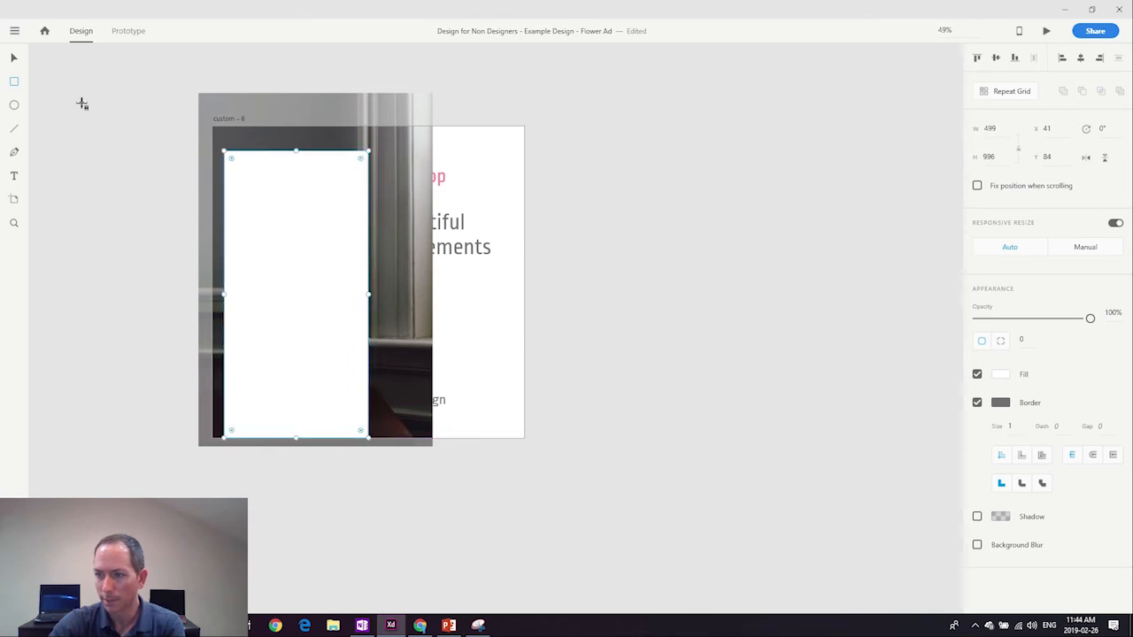
pyautogui.click(14, 57)
pyautogui.click(241, 157)
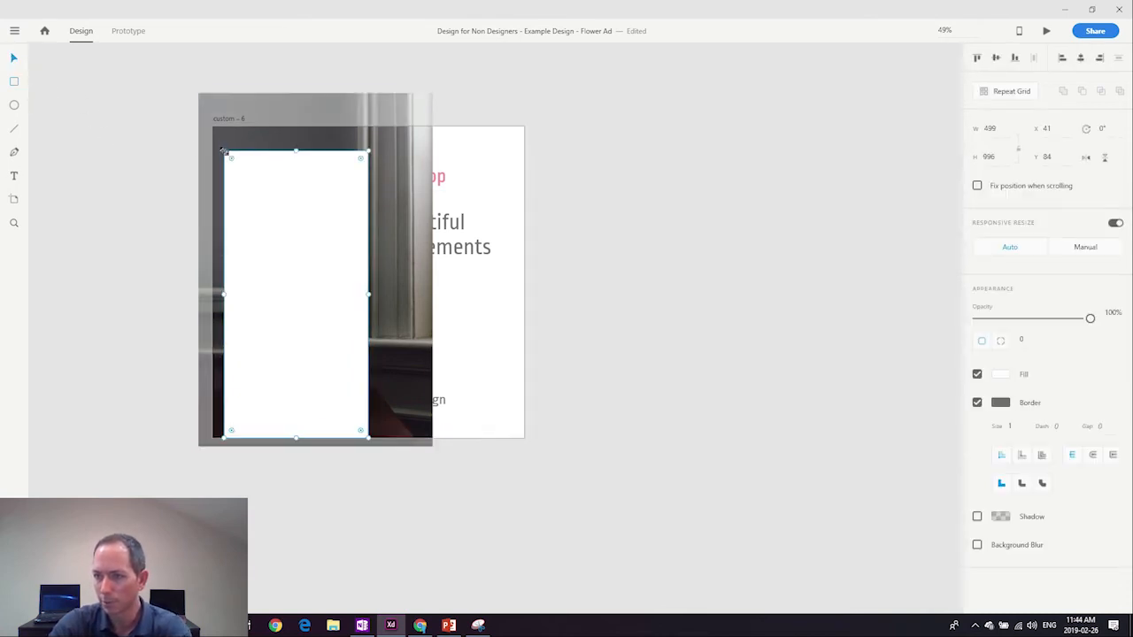
pyautogui.moveTo(224, 150); pyautogui.dragTo(214, 127)
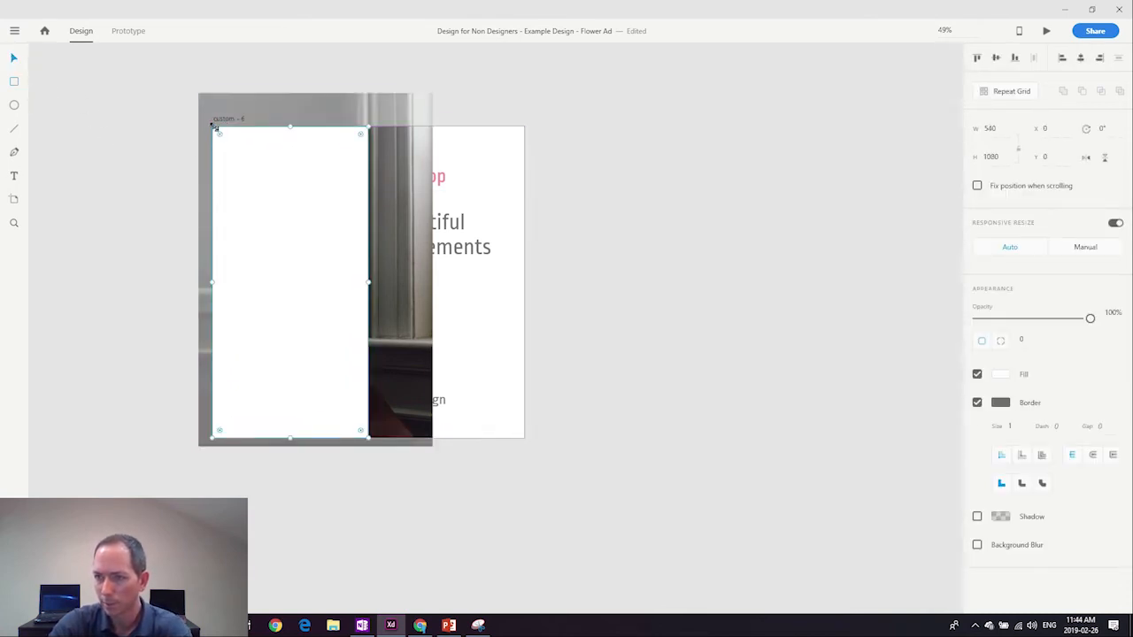
pyautogui.moveTo(366, 282); pyautogui.dragTo(337, 283)
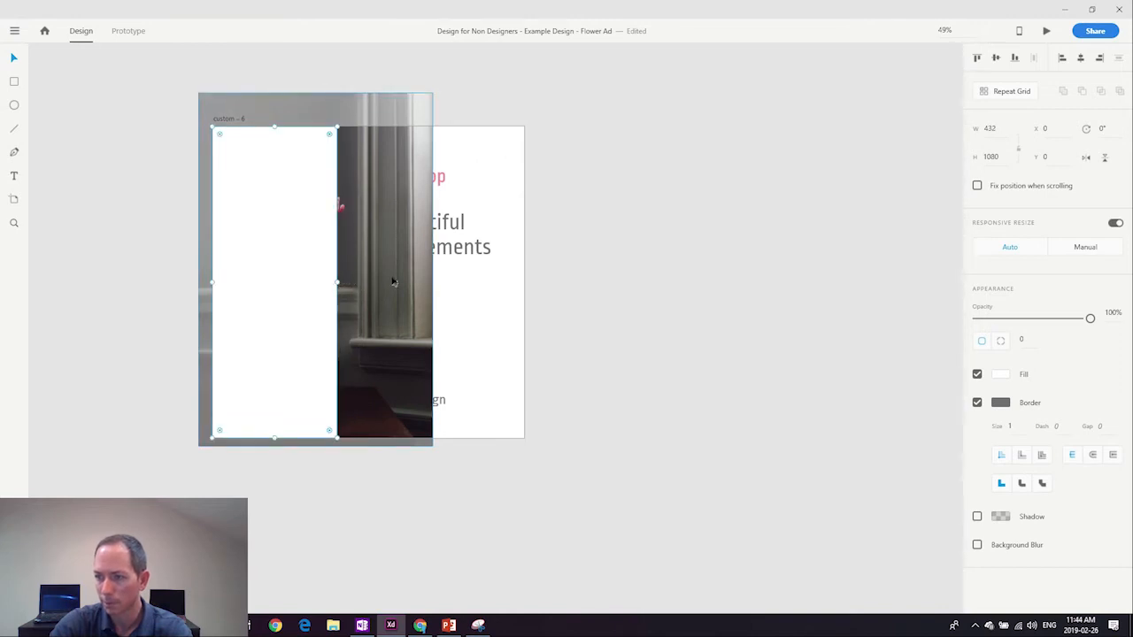
# Mask the tulip photo with the rectangle.
pyautogui.rightClick(394, 281)
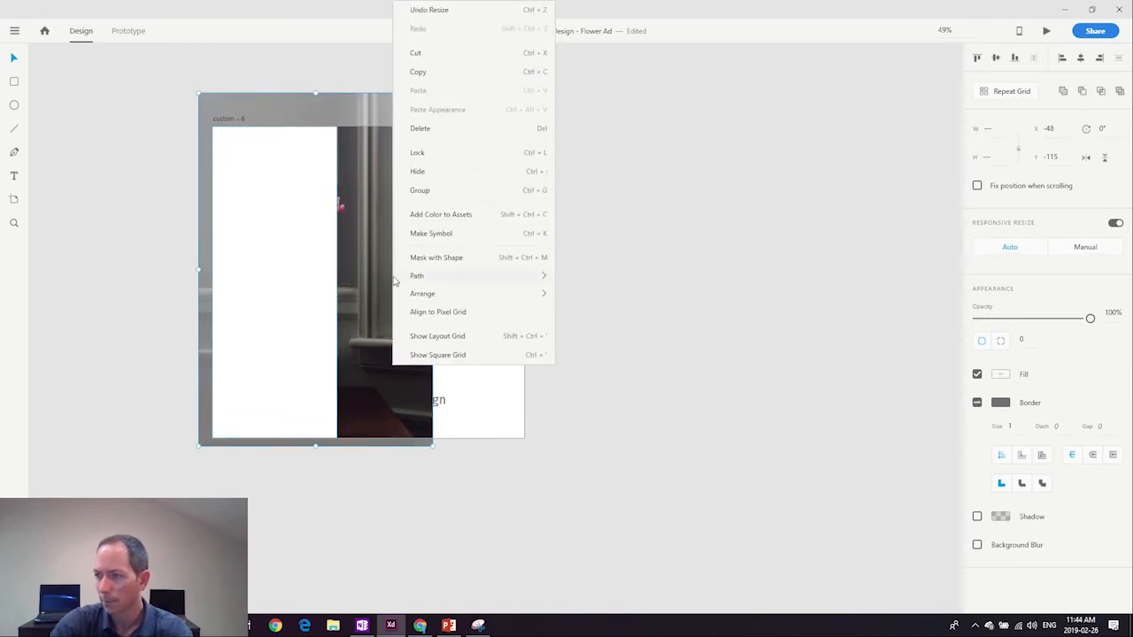
pyautogui.click(435, 257)
pyautogui.click(626, 324)
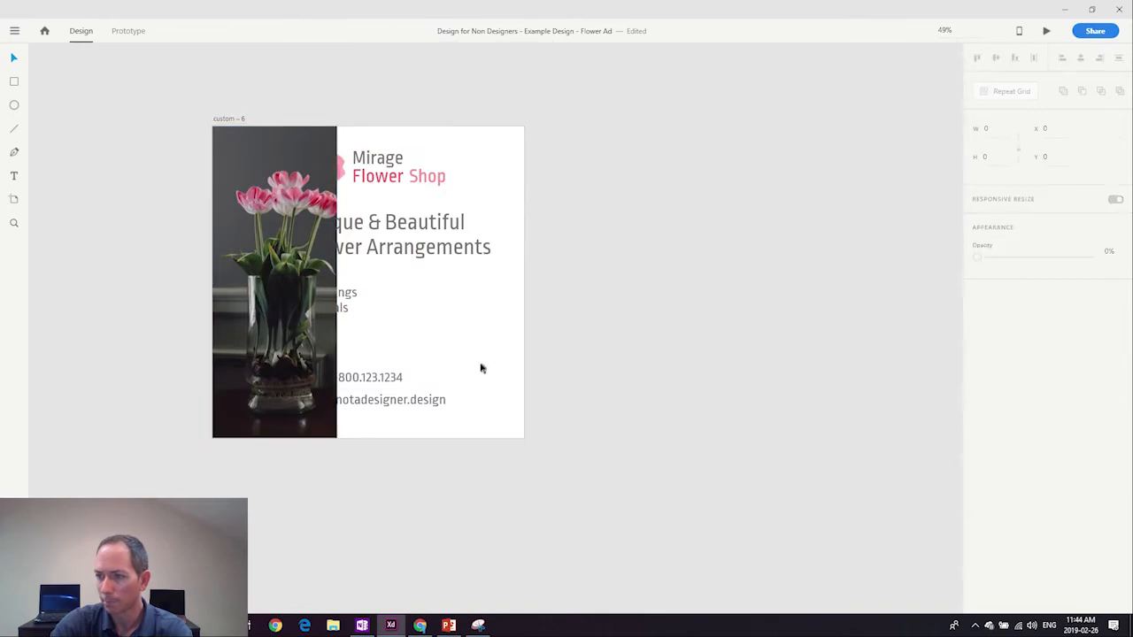
# Shift the tulip photo left inside its mask to X -98.
pyautogui.click(238, 231)
pyautogui.doubleClick(298, 281)
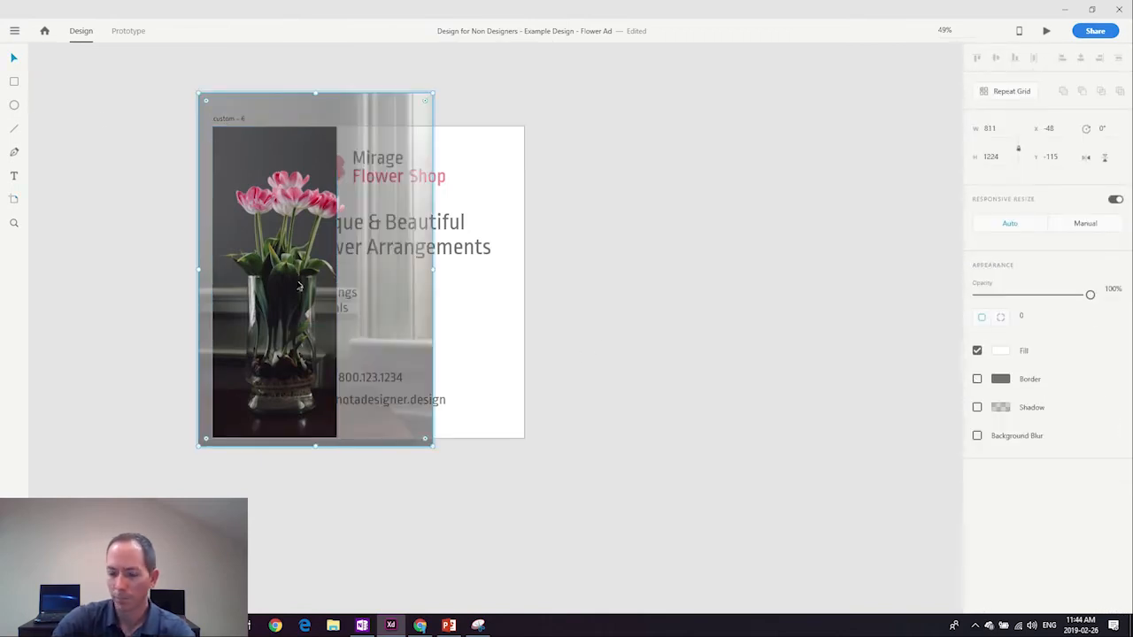
pyautogui.press('Left')
pyautogui.press('Left')
pyautogui.press('Left')
pyautogui.press('Left')
pyautogui.press('Left')
pyautogui.press('Left')
pyautogui.press('Left')
pyautogui.press('Left')
pyautogui.press('Left')
pyautogui.press('Left')
pyautogui.press('Left')
pyautogui.press('Left')
pyautogui.press('Left')
pyautogui.press('Left')
pyautogui.press('Left')
pyautogui.press('Left')
pyautogui.press('Left')
pyautogui.press('Left')
pyautogui.press('Left')
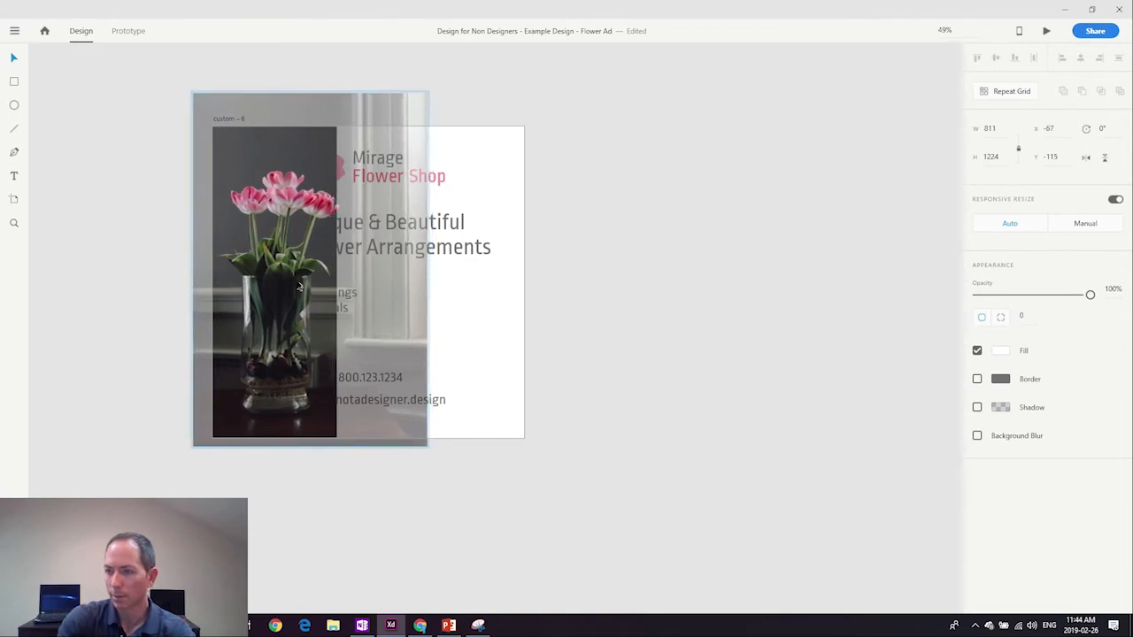
pyautogui.hotkey('shift', 'Left')
pyautogui.hotkey('shift', 'Left')
pyautogui.hotkey('shift', 'Left')
pyautogui.press('Left')
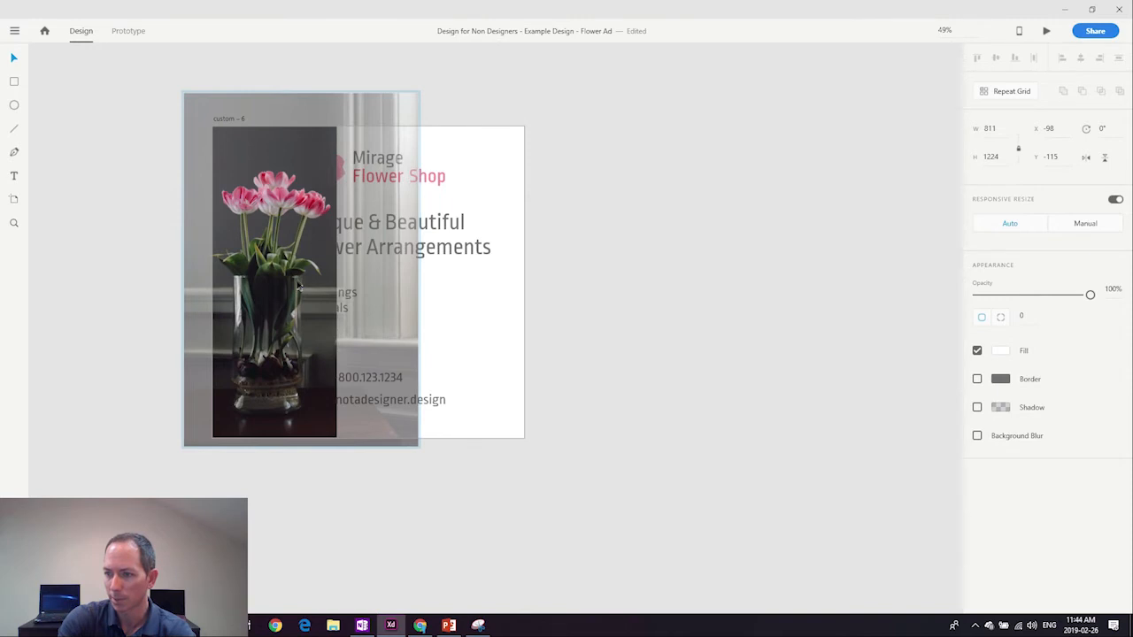
# Move the photo inside its mask slightly lower and to X -108, and scale it down to about 805 × 1215.
pyautogui.press('Down')
pyautogui.press('Down')
pyautogui.hotkey('shift', 'Down')
pyautogui.hotkey('shift', 'Left')
pyautogui.hotkey('shift', 'Down')
pyautogui.hotkey('shift', 'Down')
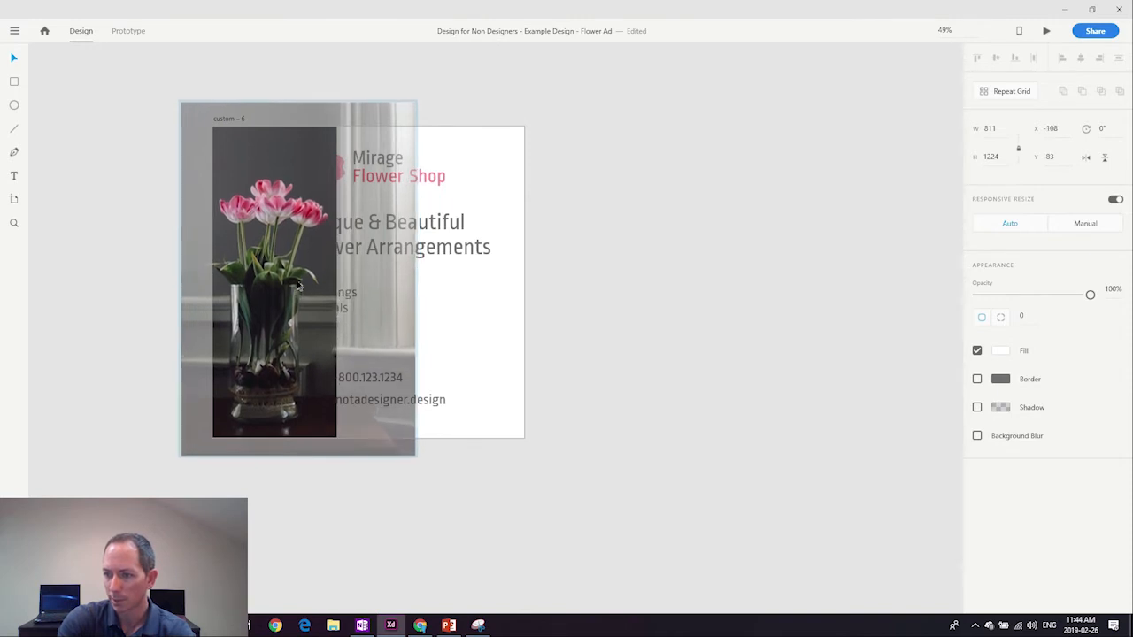
pyautogui.hotkey('shift', 'Up')
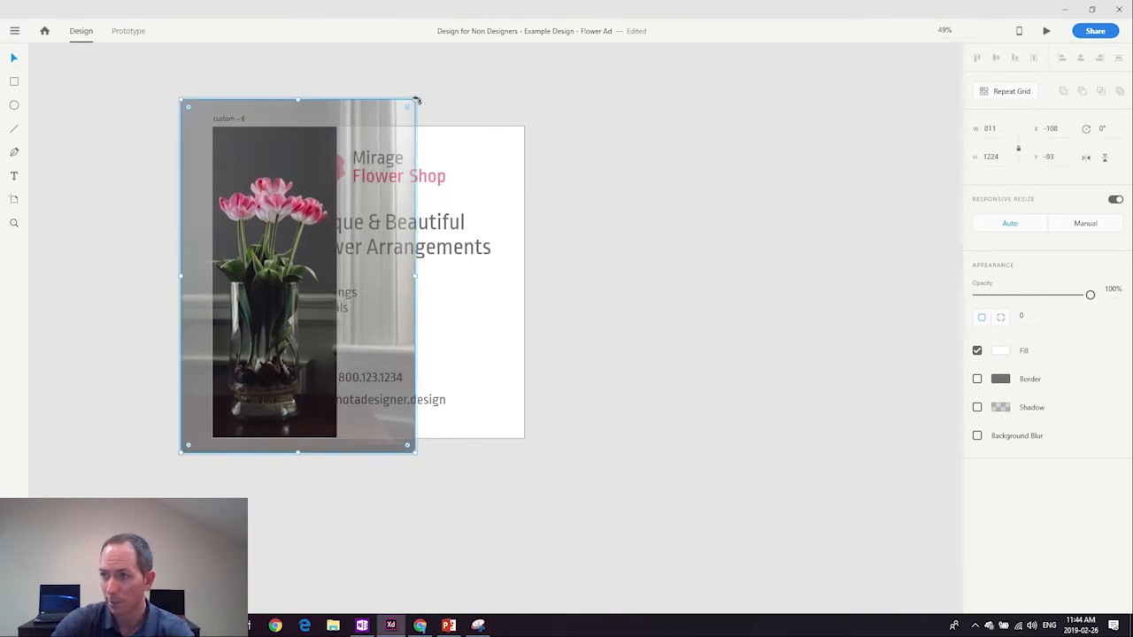
pyautogui.moveTo(413, 99); pyautogui.dragTo(412, 101)
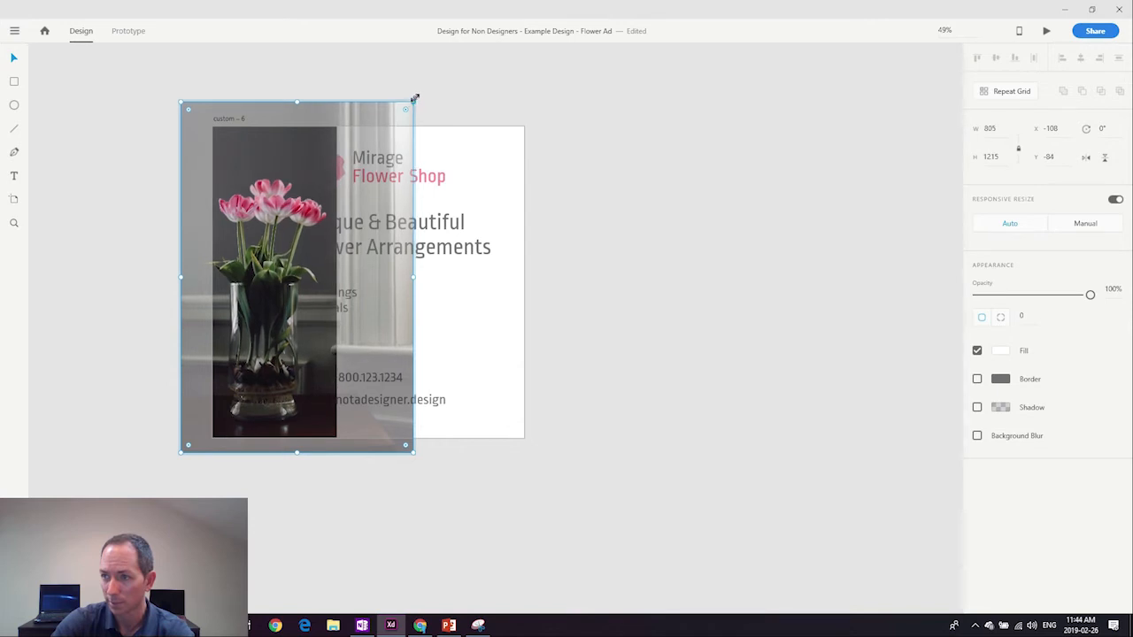
pyautogui.click(660, 203)
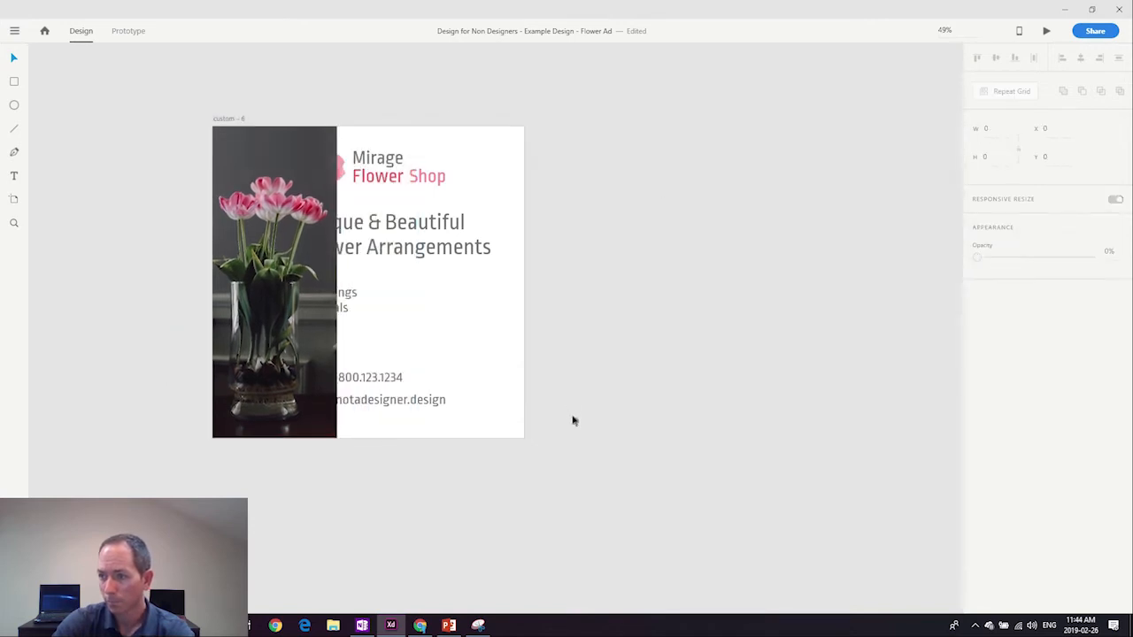
pyautogui.moveTo(584, 454); pyautogui.dragTo(314, 115)
pyautogui.moveTo(138, 231); pyautogui.dragTo(701, 249)
pyautogui.click(158, 283)
pyautogui.click(873, 331)
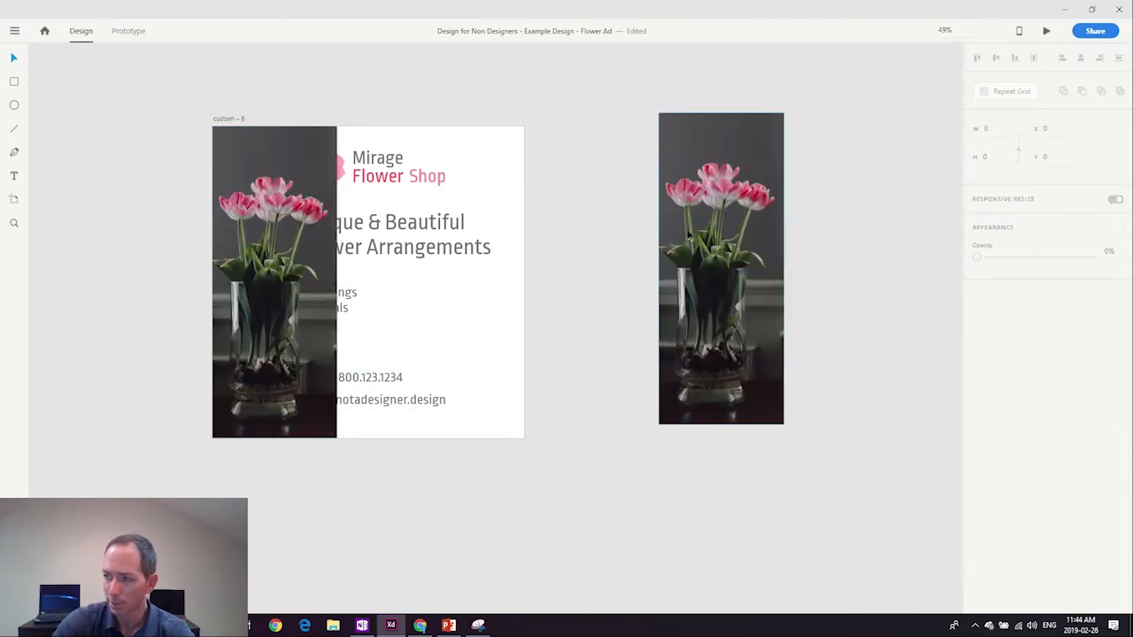
pyautogui.click(688, 235)
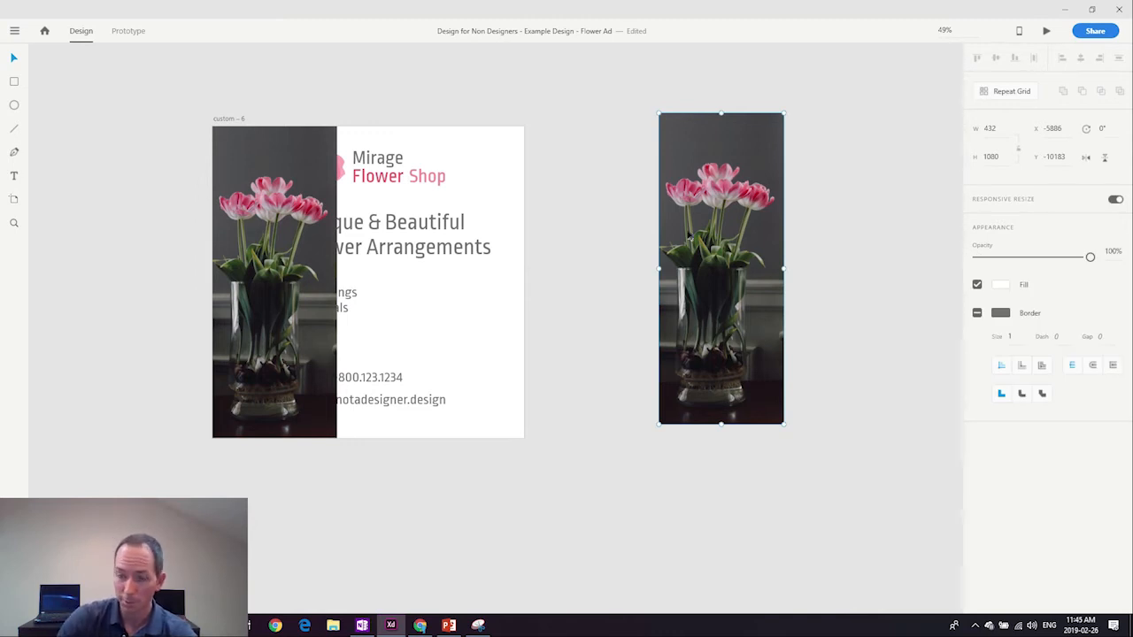
pyautogui.press('Delete')
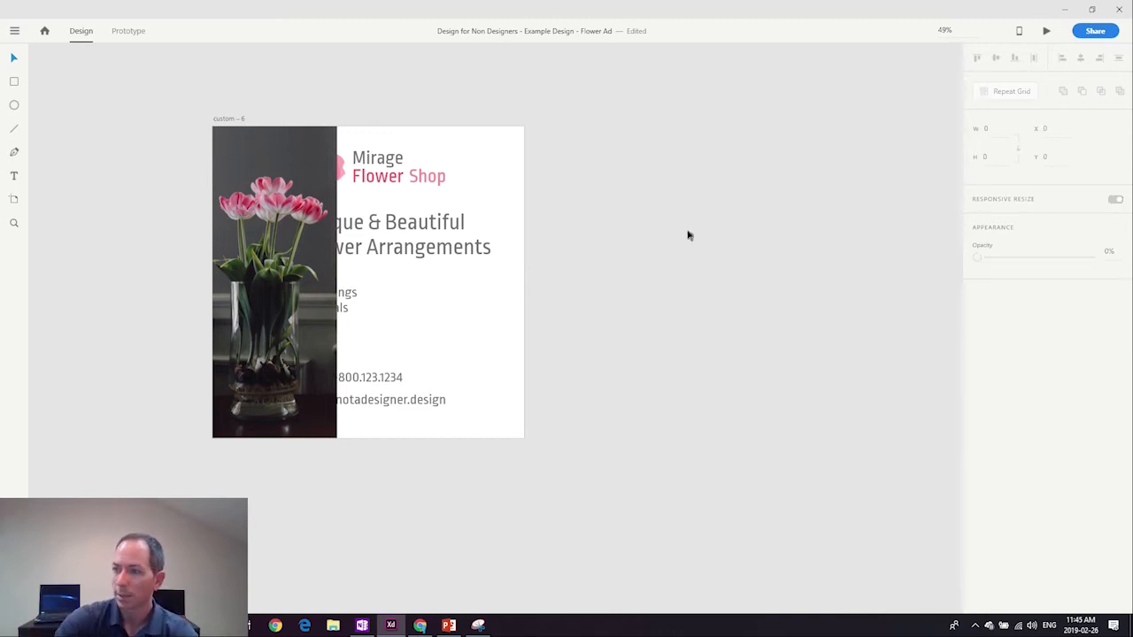
# Move the logo and all text blocks together horizontally into the white area beside the tulip photo.
pyautogui.moveTo(609, 478); pyautogui.dragTo(239, 89)
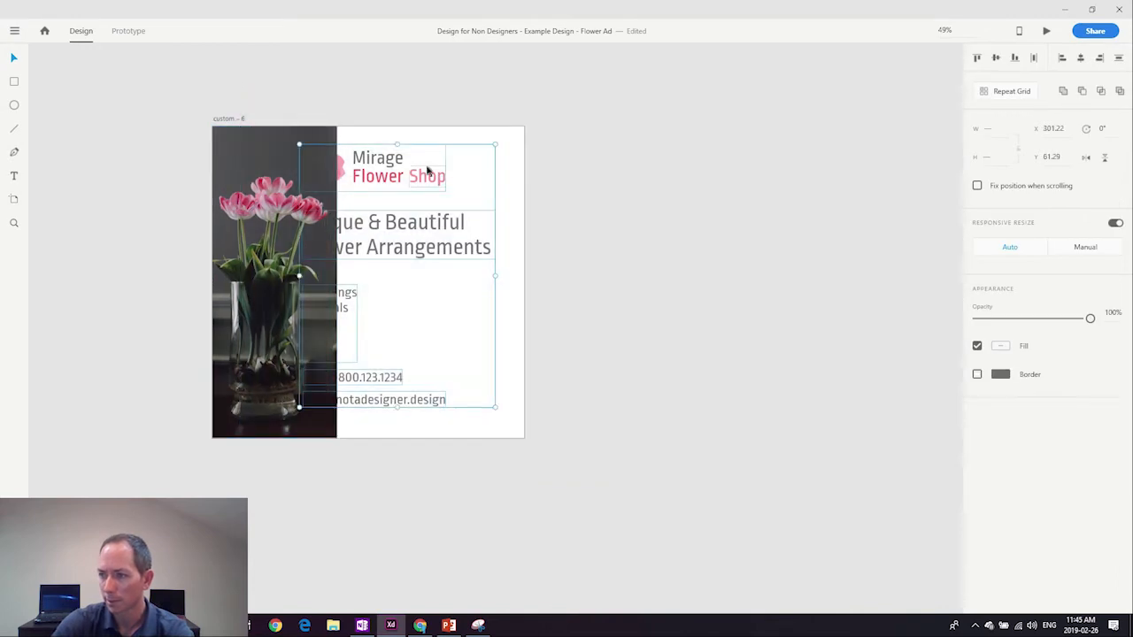
pyautogui.moveTo(410, 180); pyautogui.dragTo(461, 180)
pyautogui.click(655, 185)
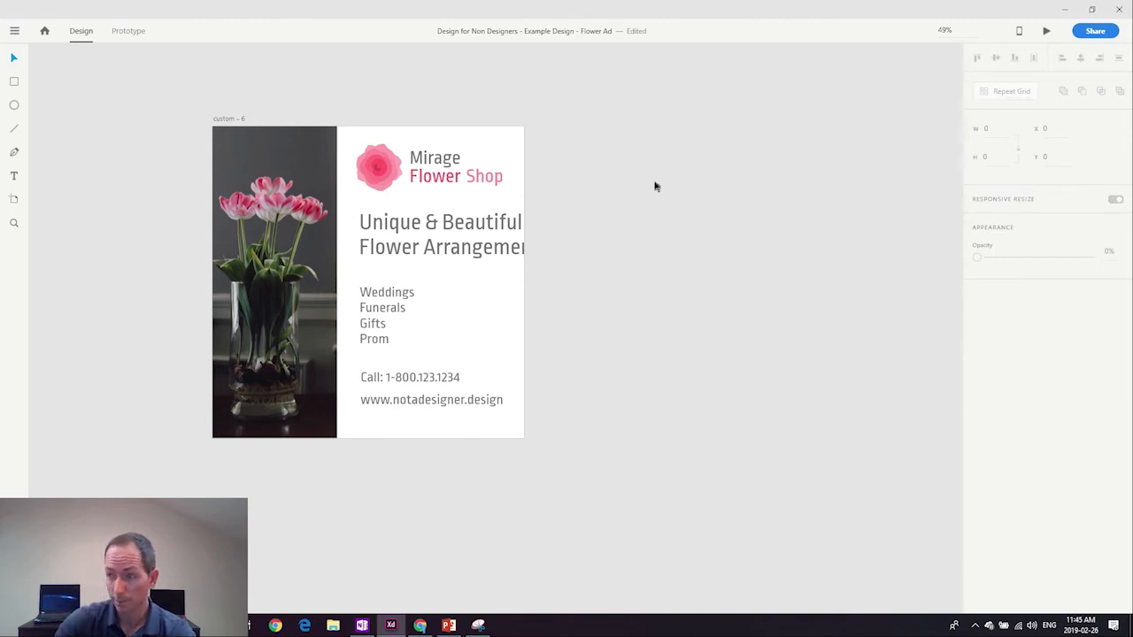
pyautogui.click(486, 251)
pyautogui.click(661, 335)
pyautogui.moveTo(608, 337); pyautogui.dragTo(676, 336)
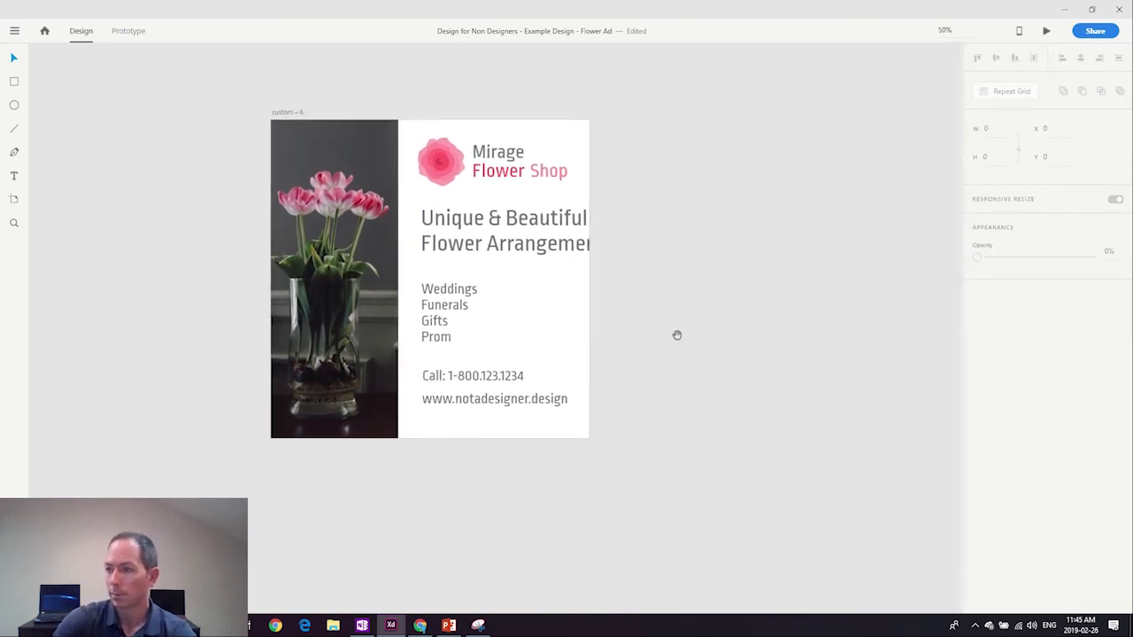
# Narrow the tulip photo's mask to 372 wide and shift the photo left inside it to X -178.
pyautogui.moveTo(677, 336); pyautogui.dragTo(741, 381)
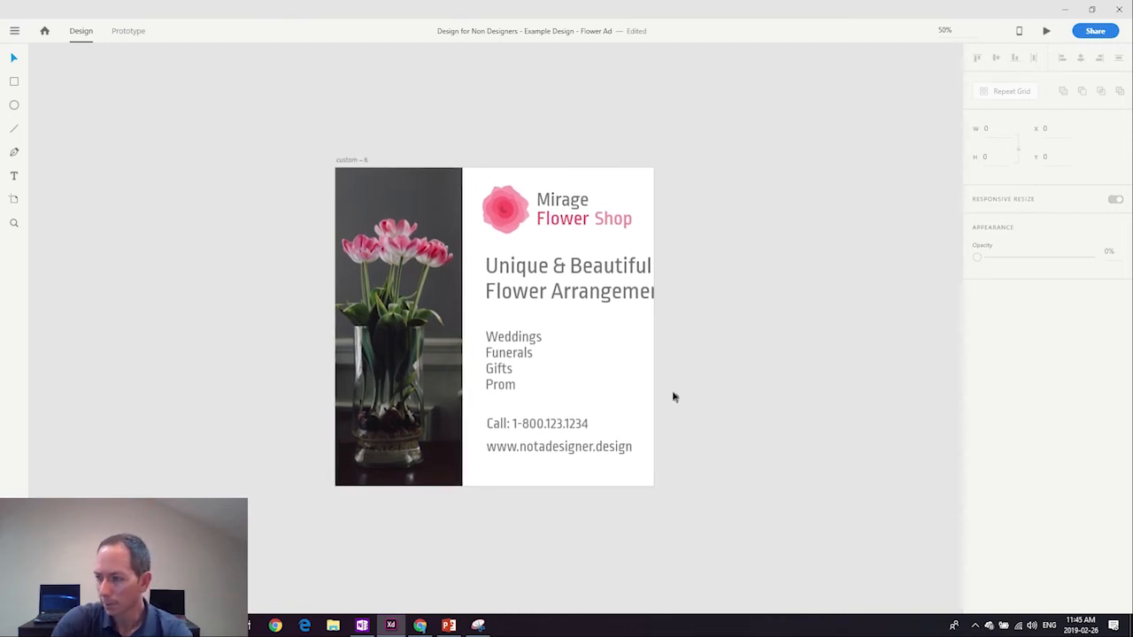
pyautogui.click(381, 340)
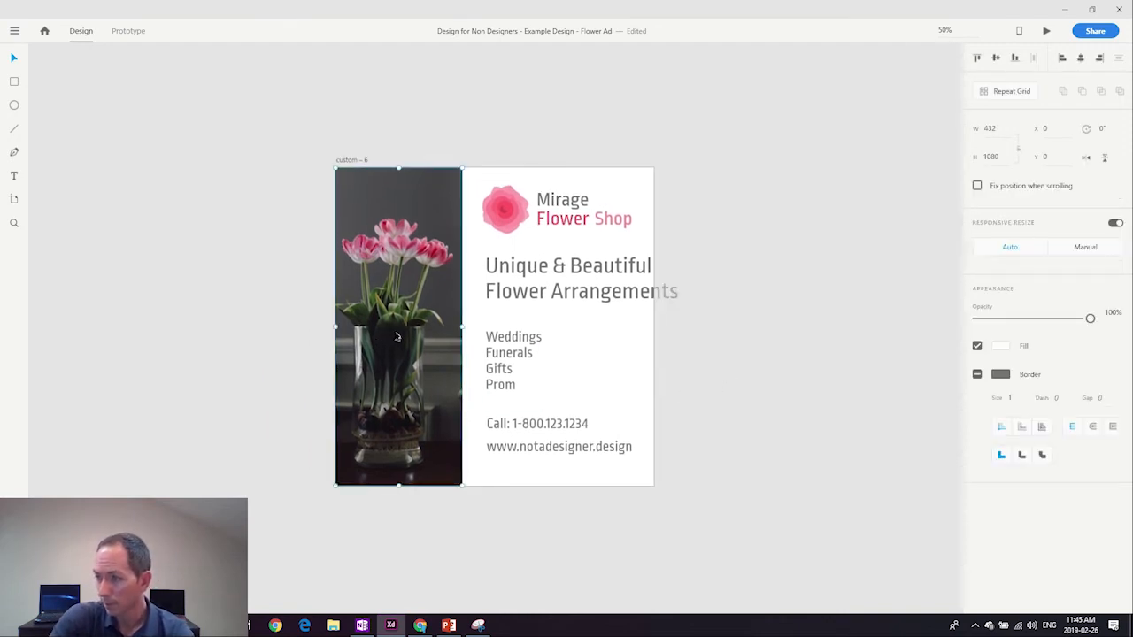
pyautogui.doubleClick(397, 337)
pyautogui.moveTo(462, 326); pyautogui.dragTo(447, 328)
pyautogui.click(446, 328)
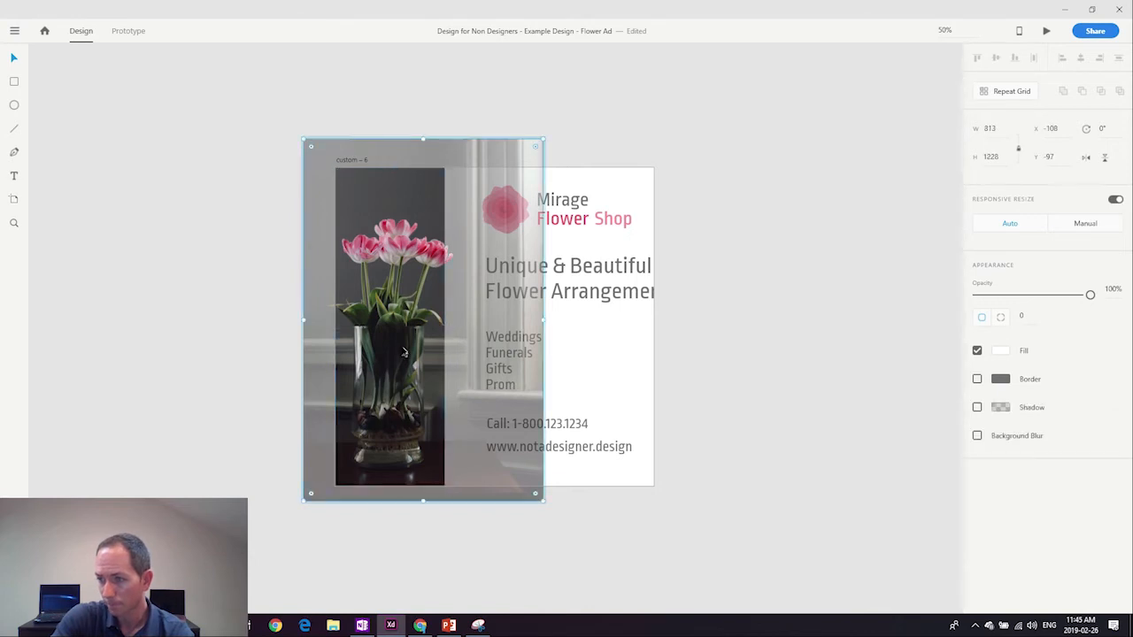
pyautogui.hotkey('shift', 'Left')
pyautogui.hotkey('shift', 'Left')
pyautogui.hotkey('shift', 'Left')
pyautogui.hotkey('shift', 'Left')
pyautogui.hotkey('shift', 'Left')
pyautogui.hotkey('shift', 'Left')
pyautogui.hotkey('shift', 'Left')
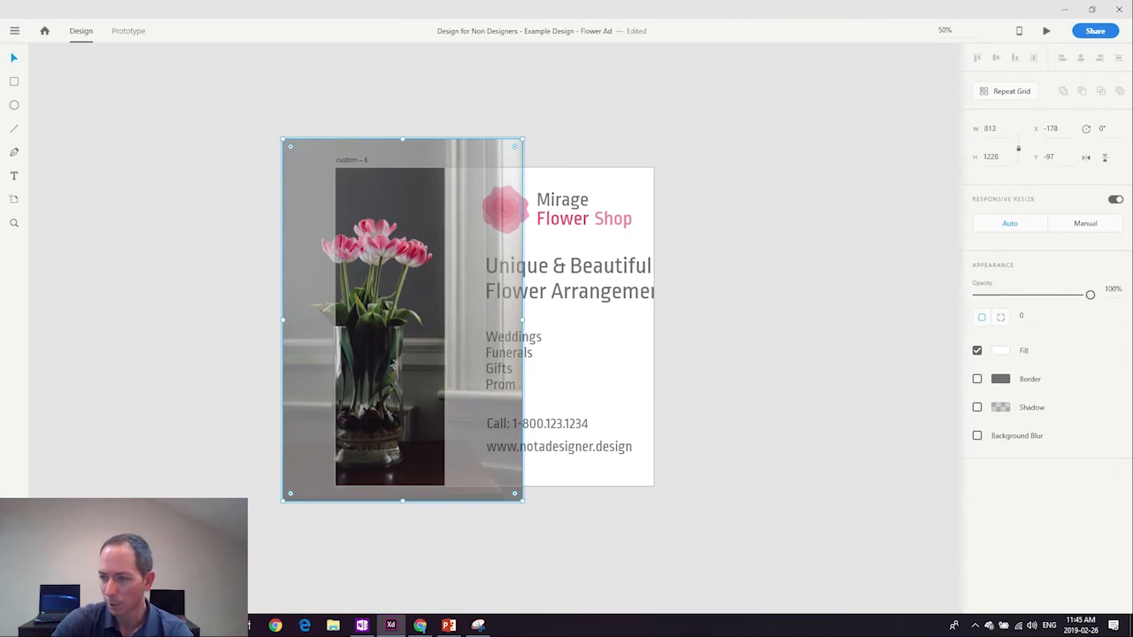
# Narrow the mask further to 342 wide and nudge the tulip photo slightly more to the left inside it.
pyautogui.click(445, 361)
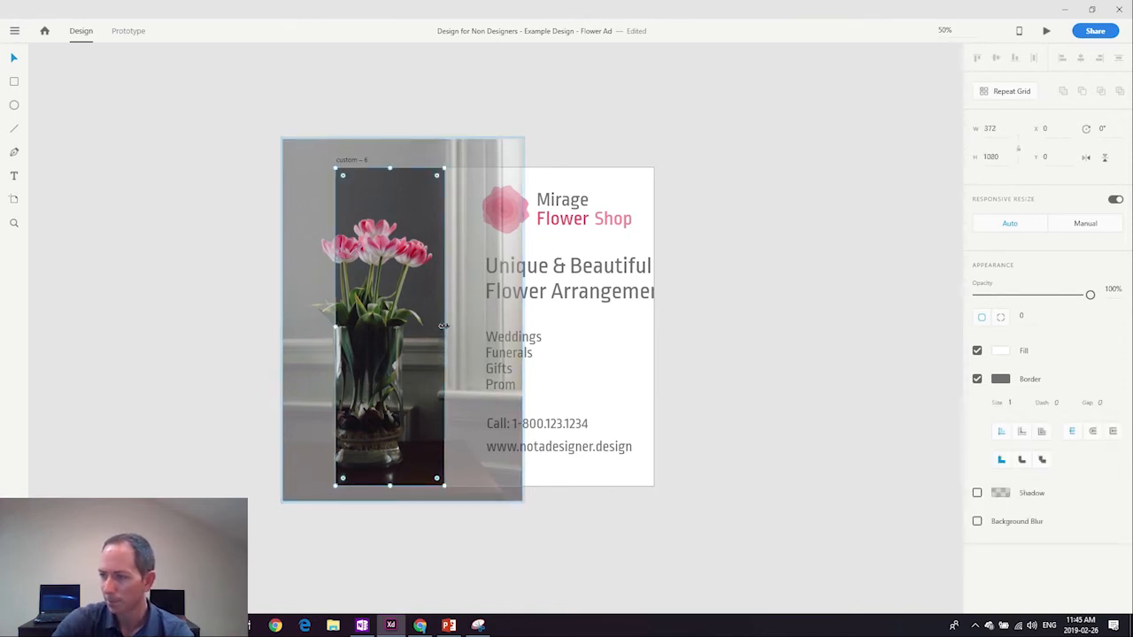
pyautogui.moveTo(443, 326); pyautogui.dragTo(391, 343)
pyautogui.click(399, 344)
pyautogui.click(713, 356)
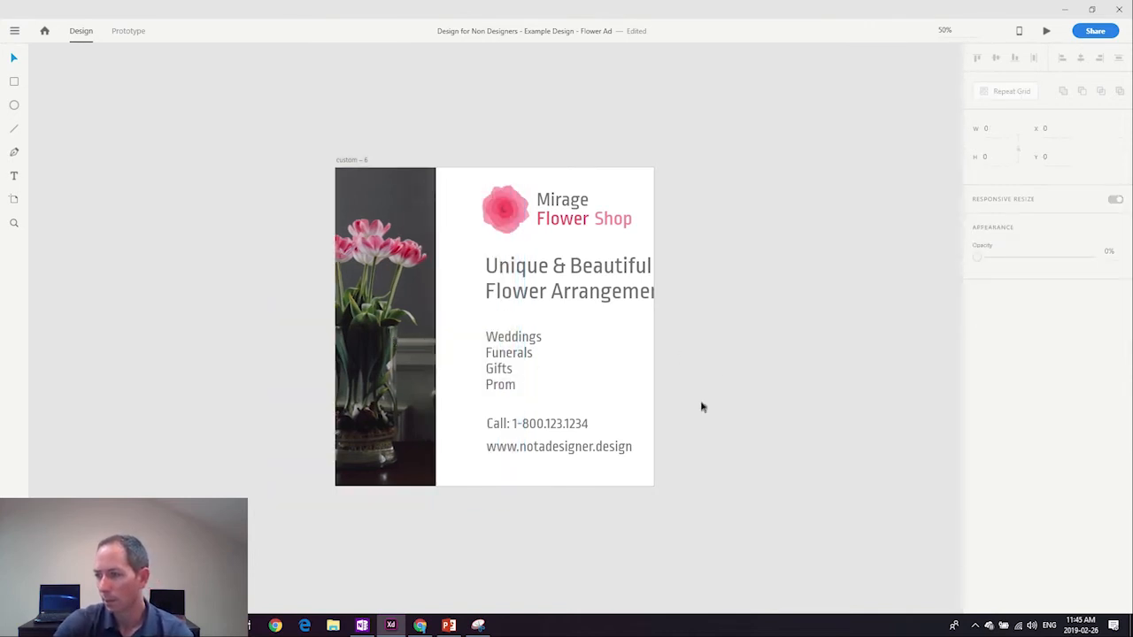
# Widen the mask to 394 and shift the tulip photo right inside it to X -118.
pyautogui.click(387, 362)
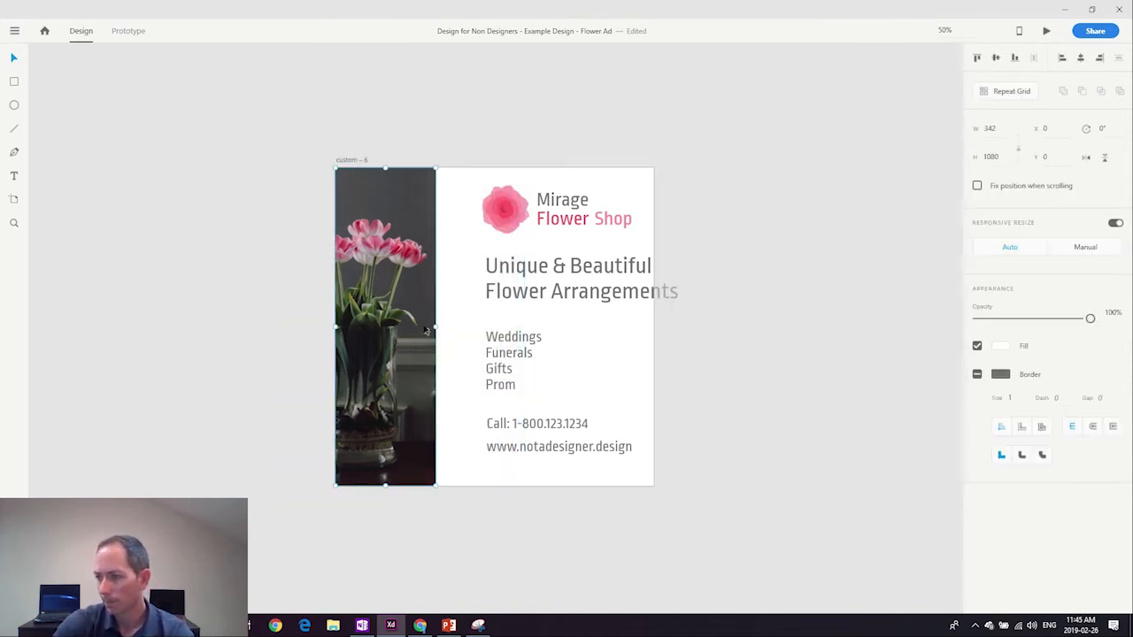
pyautogui.doubleClick(416, 334)
pyautogui.moveTo(436, 327); pyautogui.dragTo(451, 326)
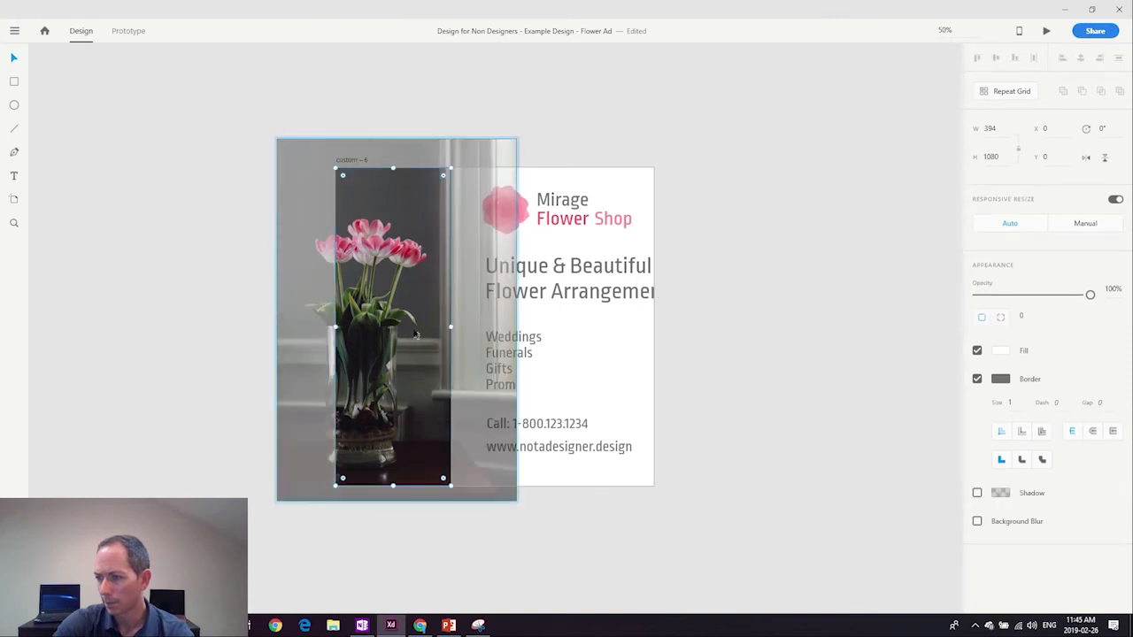
pyautogui.click(416, 334)
pyautogui.hotkey('shift', 'Right')
pyautogui.hotkey('shift', 'Right')
pyautogui.hotkey('shift', 'Right')
pyautogui.hotkey('shift', 'Right')
pyautogui.hotkey('shift', 'Right')
pyautogui.hotkey('shift', 'Right')
pyautogui.hotkey('shift', 'Right')
pyautogui.hotkey('shift', 'Right')
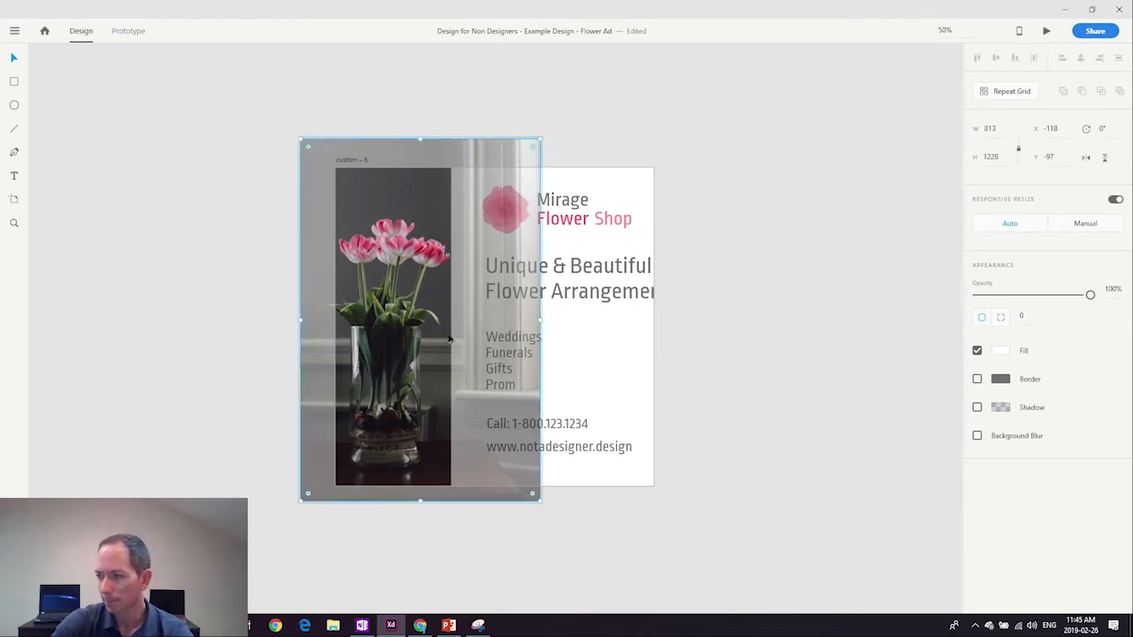
pyautogui.press('Escape')
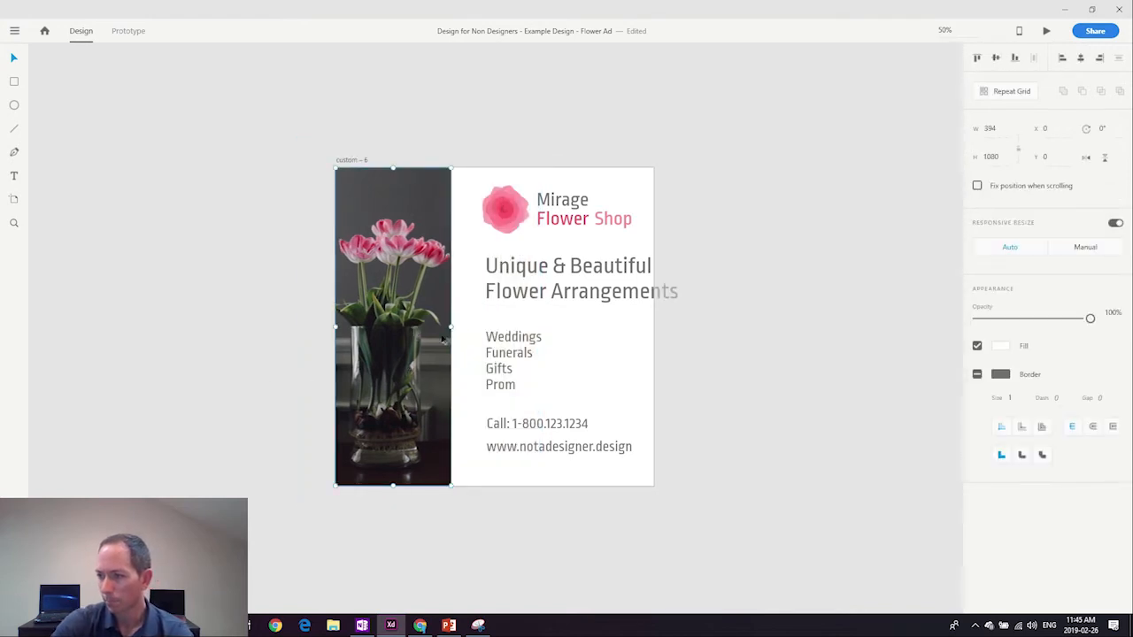
# Widen the mask slightly more toward the text and move the tulip photo inside it to X -111.
pyautogui.doubleClick(451, 332)
pyautogui.moveTo(453, 325); pyautogui.dragTo(459, 326)
pyautogui.click(402, 350)
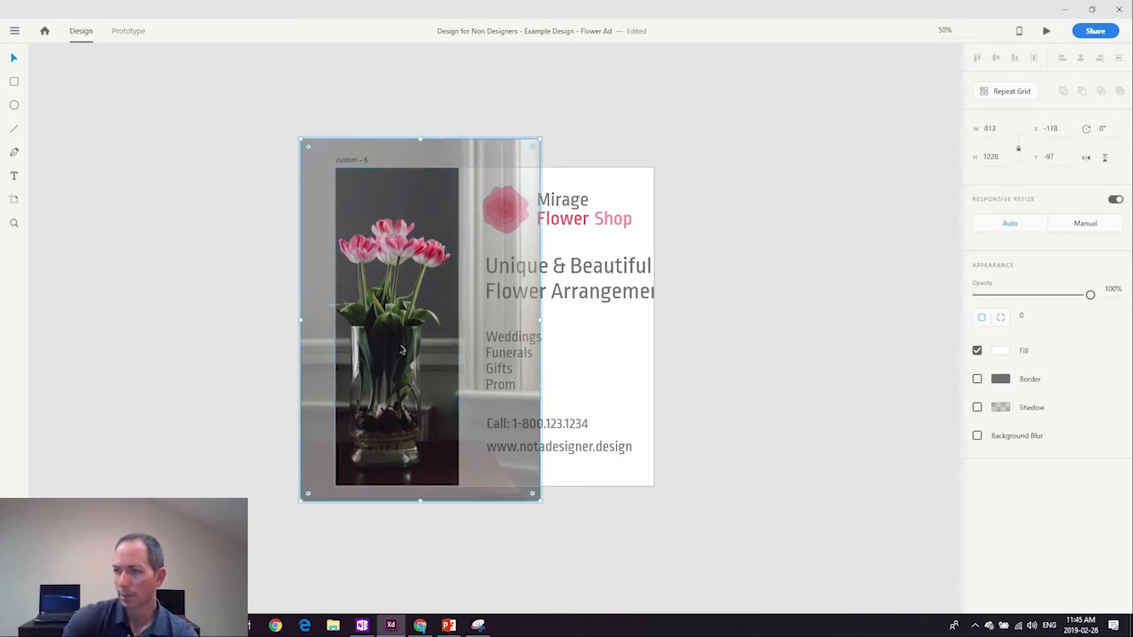
pyautogui.hotkey('shift', 'Right')
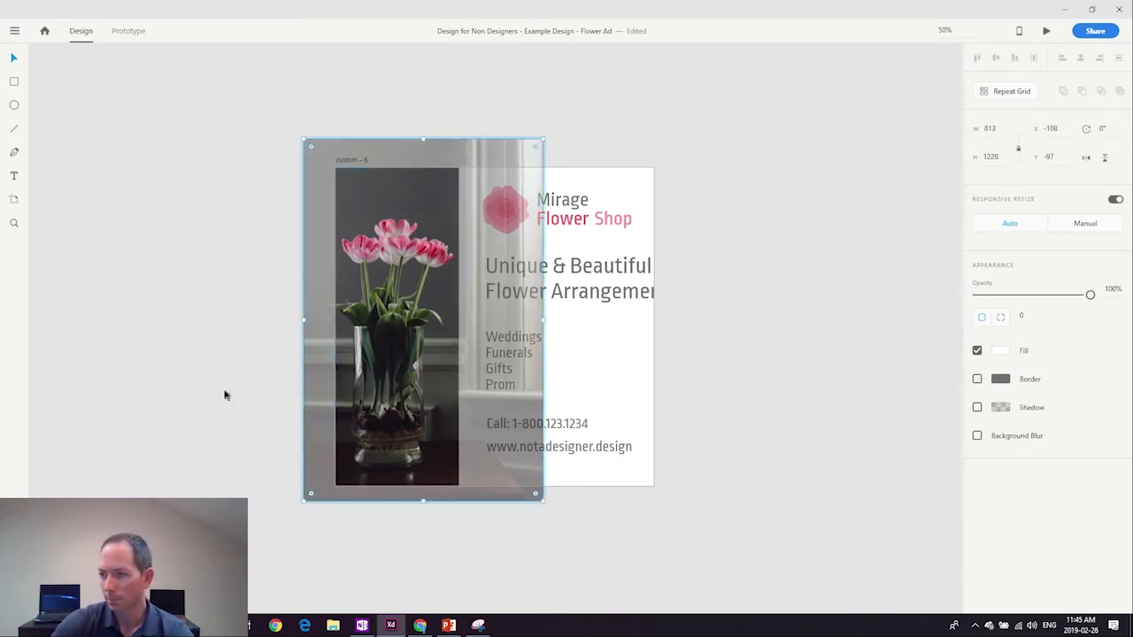
pyautogui.press('Left')
pyautogui.press('Left')
pyautogui.press('Left')
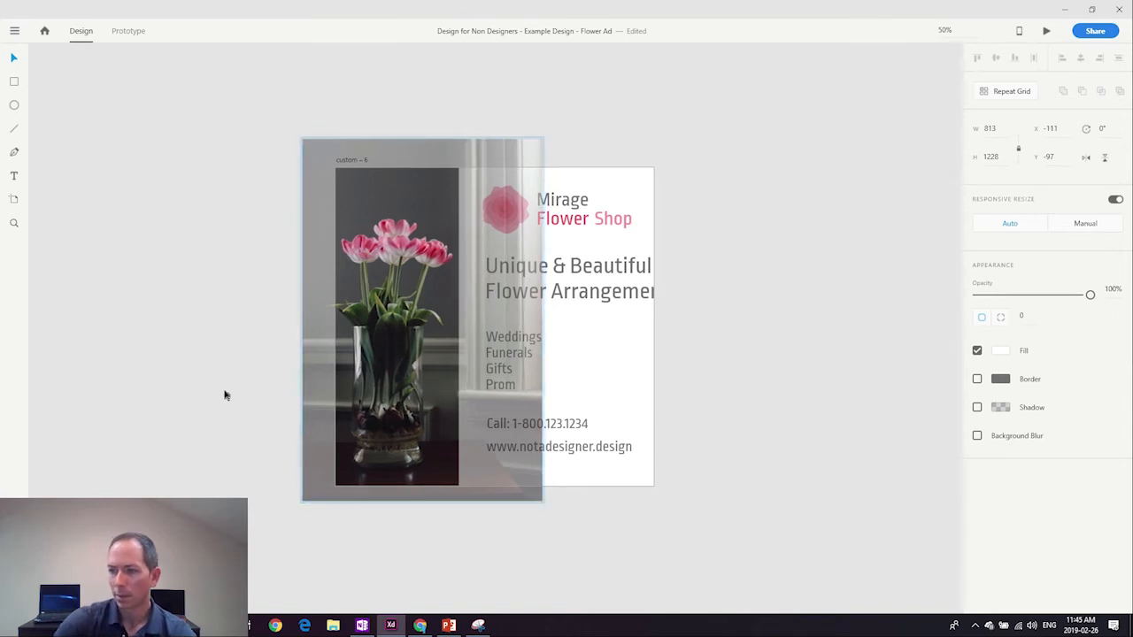
pyautogui.click(225, 395)
# Set the font size of the "Unique & Beautiful Flower Arrangements" headline to 64.
pyautogui.click(549, 213)
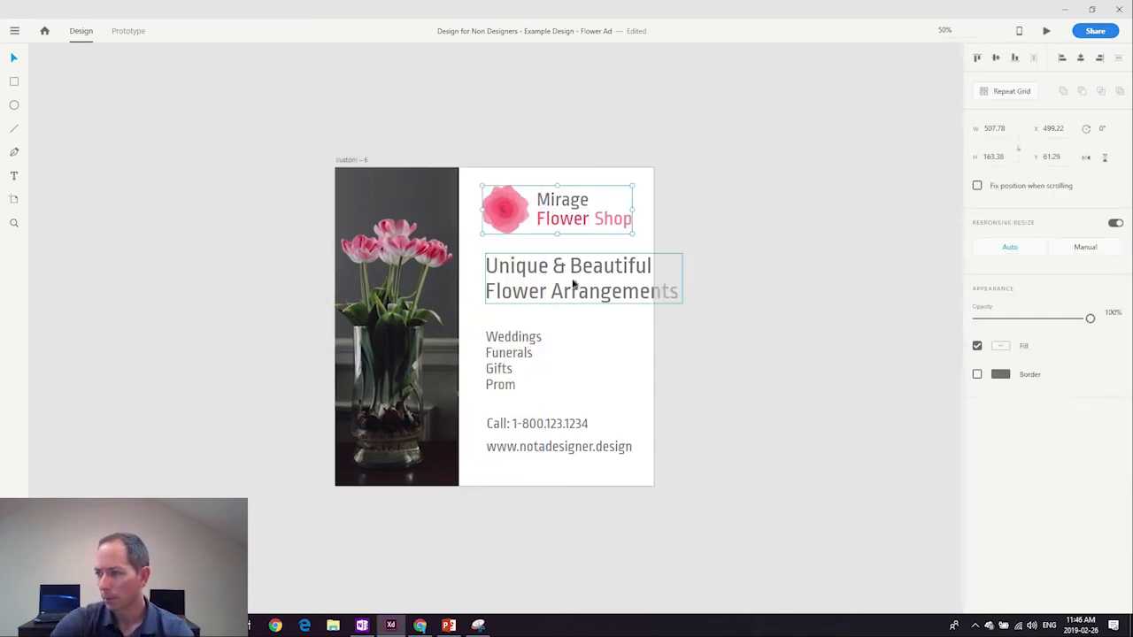
pyautogui.click(575, 285)
pyautogui.click(983, 342)
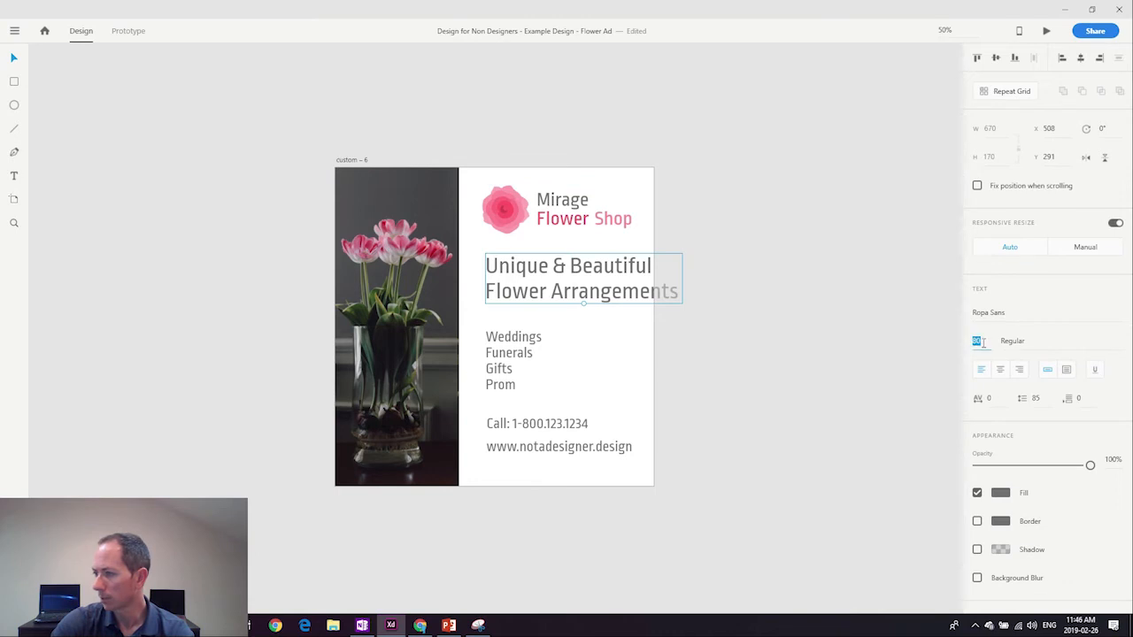
pyautogui.write('60')
pyautogui.press('Return')
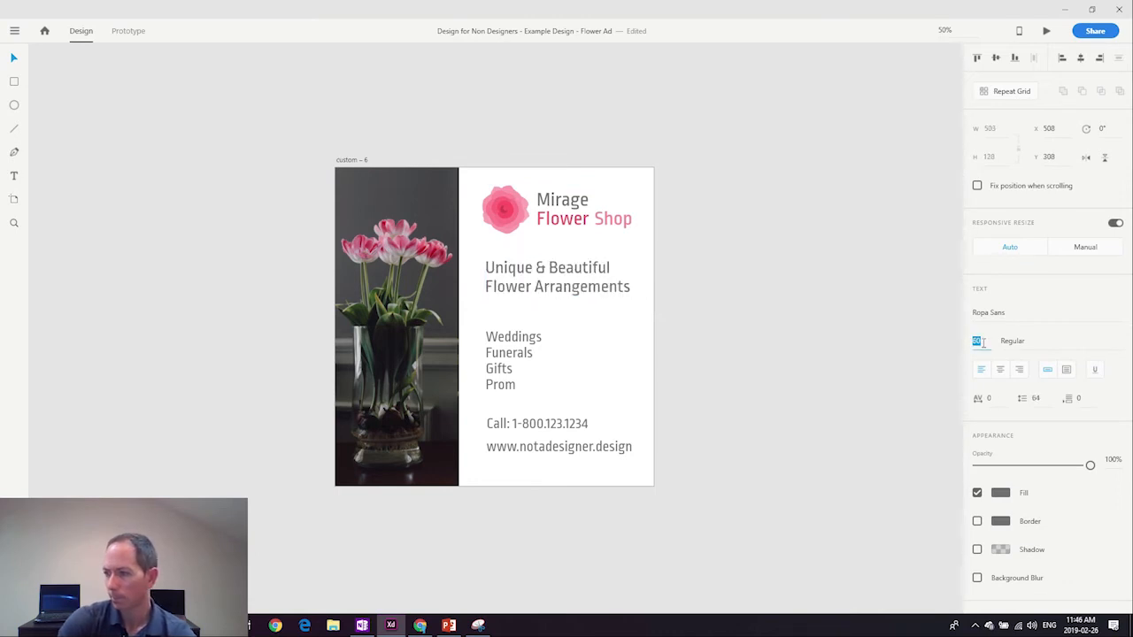
pyautogui.press('Up')
pyautogui.press('Up')
pyautogui.press('Up')
pyautogui.press('Up')
pyautogui.press('Up')
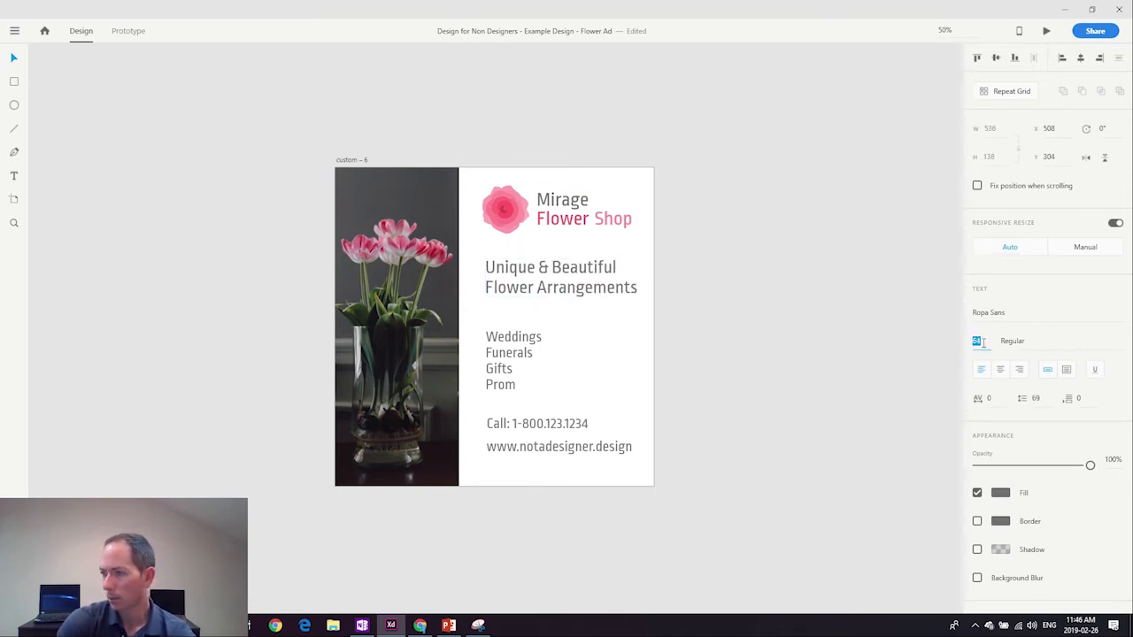
pyautogui.click(834, 348)
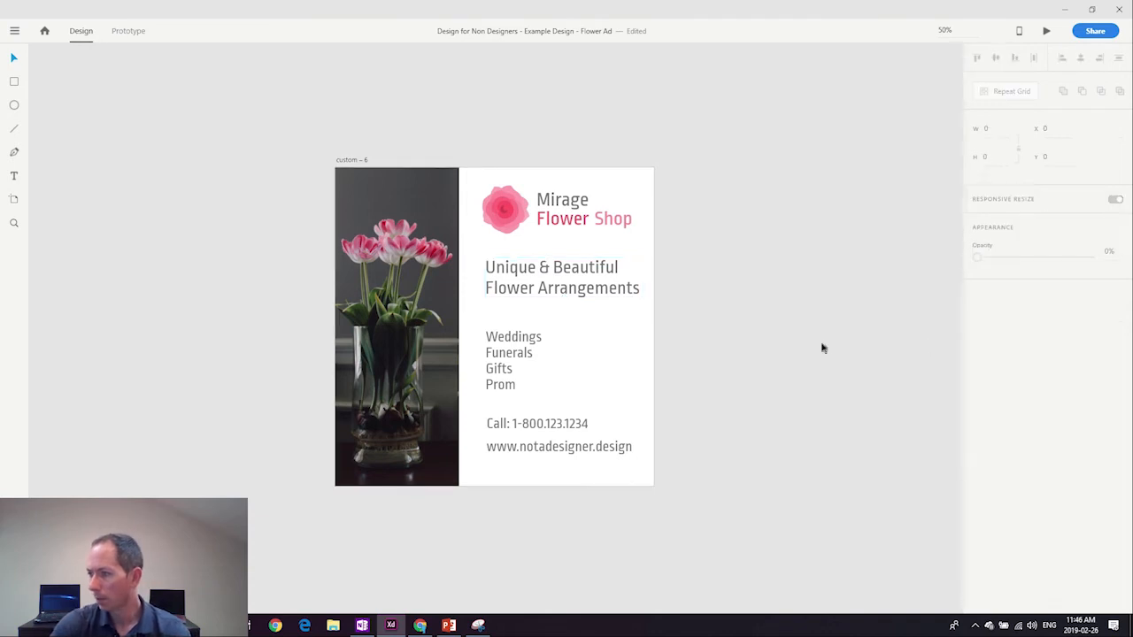
# Move the headline up to Y 298, and shift it left together with the logo, bringing the headline to X 494.
pyautogui.moveTo(581, 289)
pyautogui.mouseDown()
pyautogui.moveTo(582, 238)
pyautogui.moveTo(576, 288)
pyautogui.mouseUp()
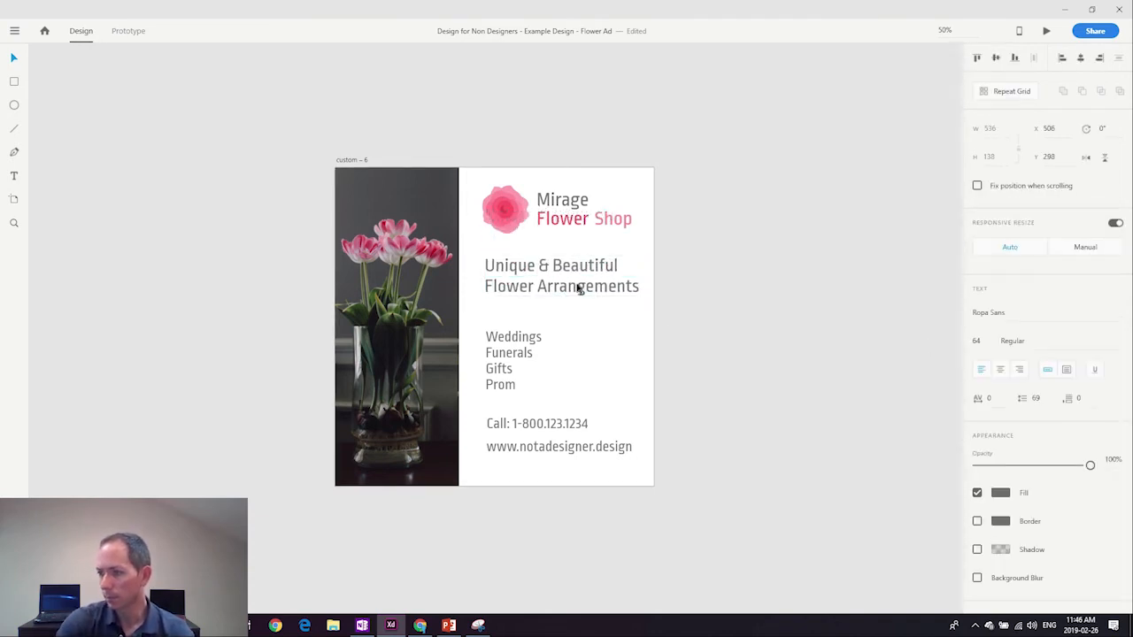
pyautogui.keyDown('shift'); pyautogui.click(518, 230); pyautogui.keyUp('shift')
pyautogui.hotkey('shift', 'Left')
pyautogui.press('Left')
pyautogui.press('Left')
pyautogui.press('Left')
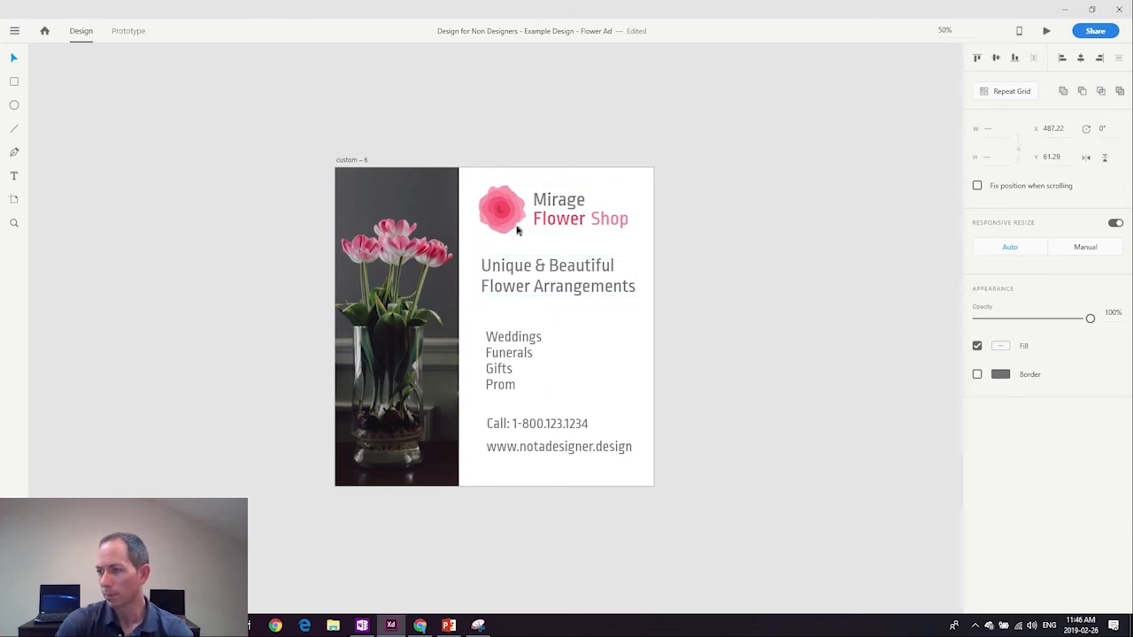
pyautogui.press('Right')
pyautogui.click(803, 320)
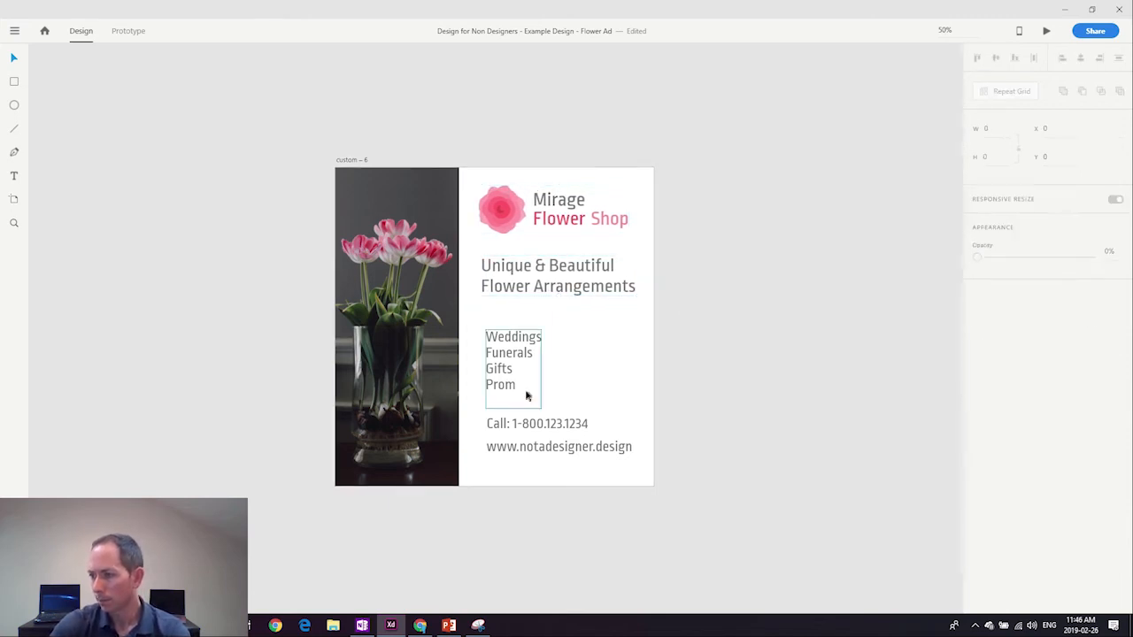
# Move the services list to X 495, Y 509, and align the phone and website lines with its left edge, slightly higher.
pyautogui.moveTo(504, 357); pyautogui.dragTo(499, 345)
pyautogui.click(536, 431)
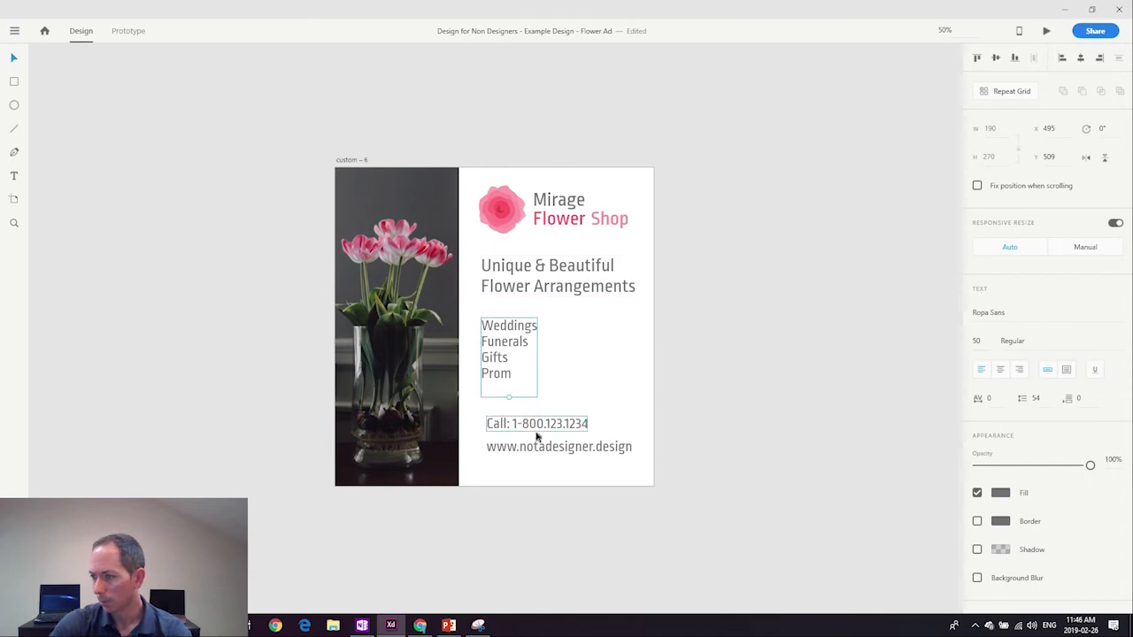
pyautogui.keyDown('shift'); pyautogui.click(542, 448); pyautogui.keyUp('shift')
pyautogui.moveTo(536, 425)
pyautogui.mouseDown()
pyautogui.moveTo(531, 409)
pyautogui.moveTo(545, 410)
pyautogui.moveTo(521, 416)
pyautogui.mouseUp()
pyautogui.click(557, 382)
# Compare the position and text size of the headline and the services list.
pyautogui.click(561, 293)
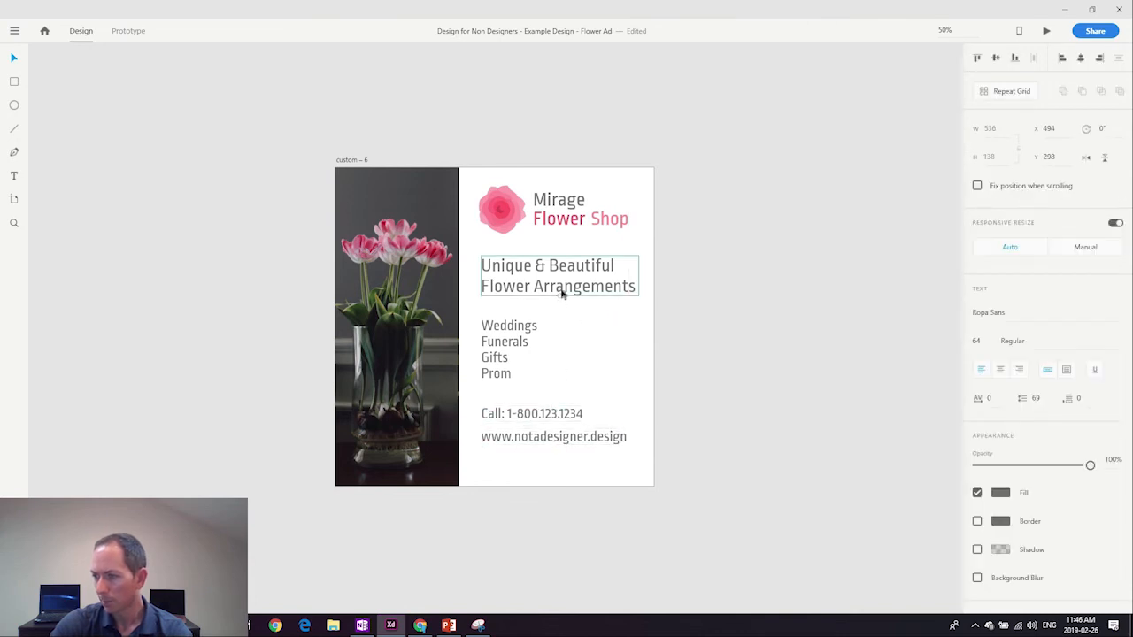
pyautogui.click(508, 327)
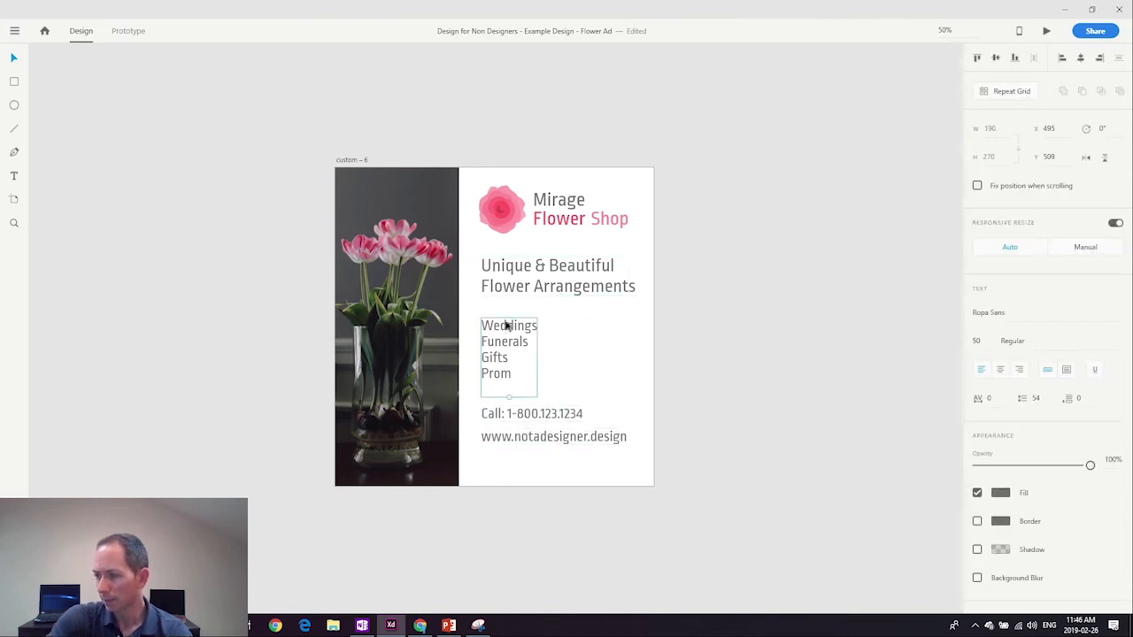
pyautogui.click(561, 329)
pyautogui.click(510, 344)
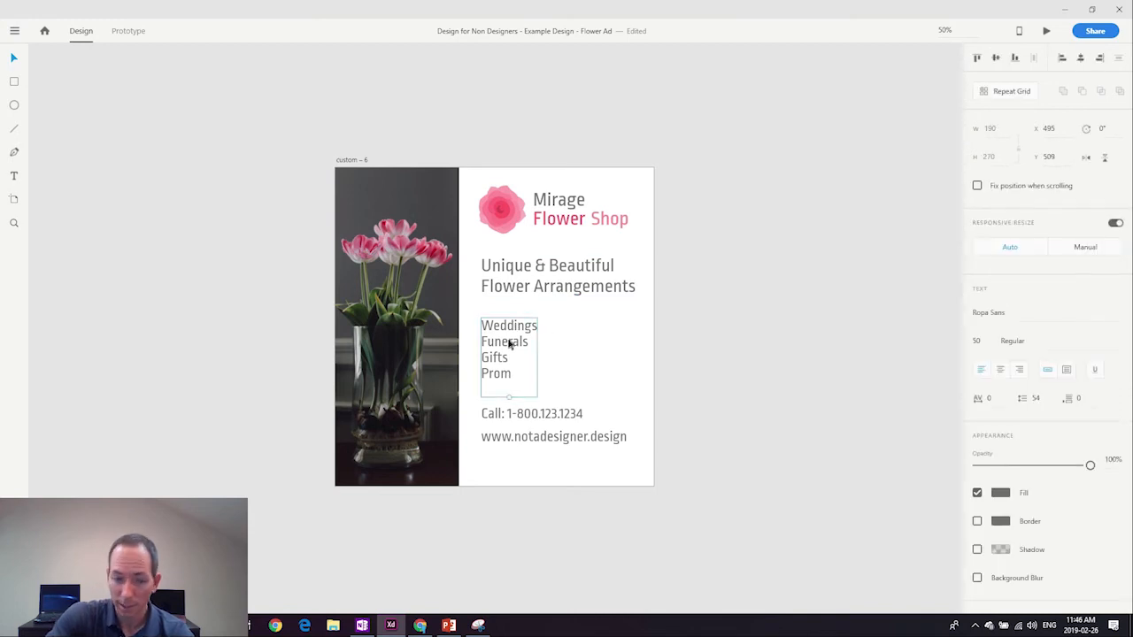
pyautogui.click(617, 343)
pyautogui.click(584, 287)
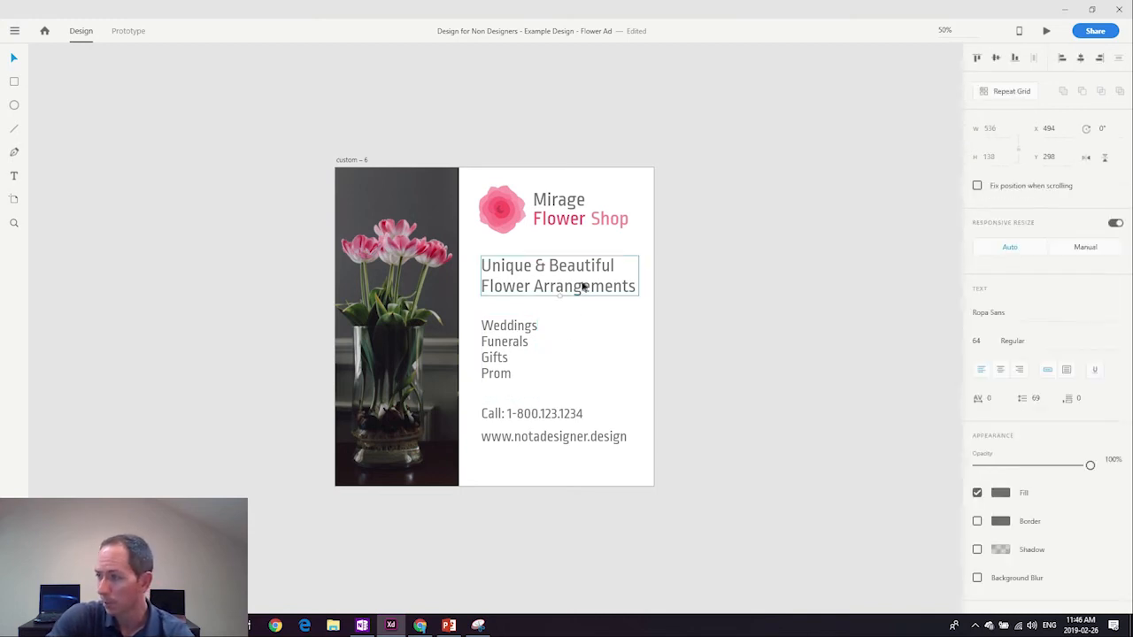
pyautogui.click(693, 354)
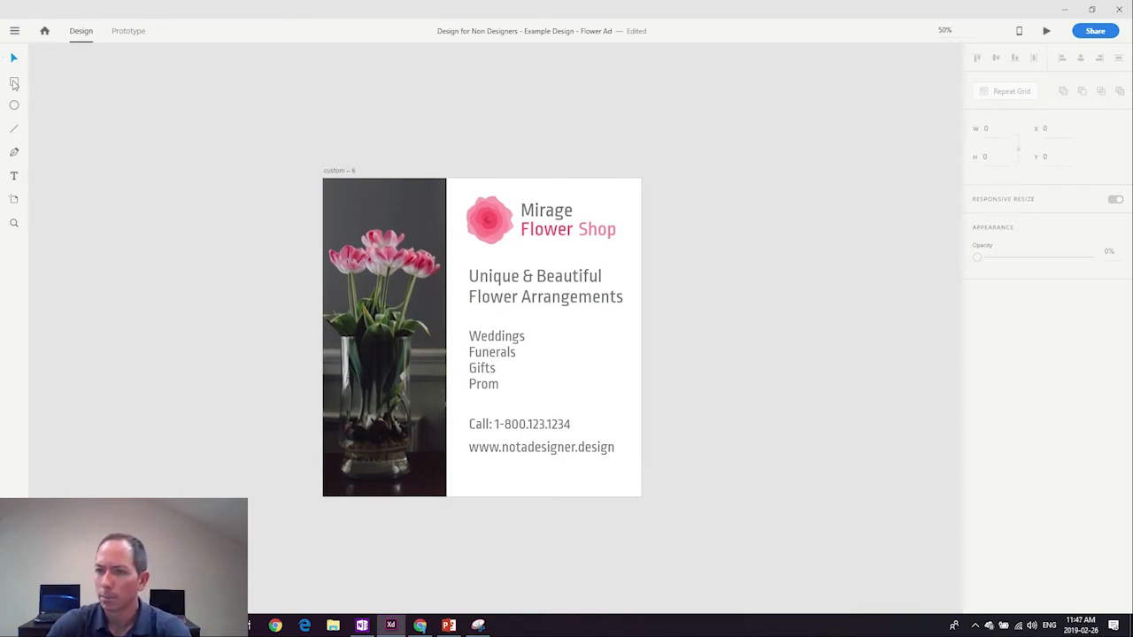
# Create a row of three 90 × 90 squares above the artboard as colour swatches.
pyautogui.click(14, 82)
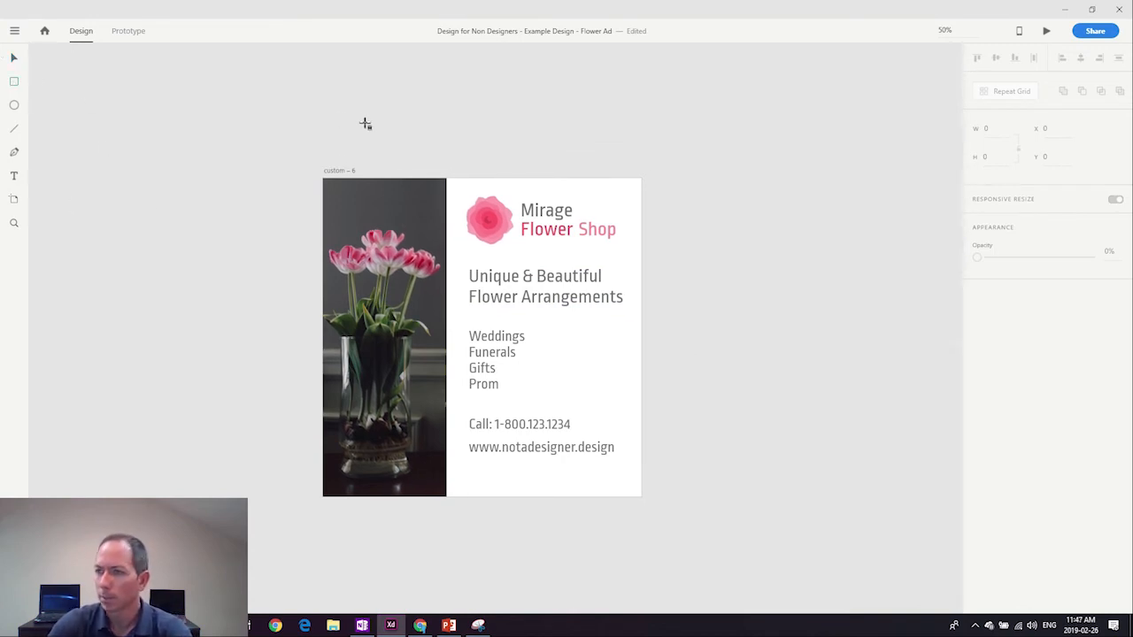
pyautogui.moveTo(384, 122); pyautogui.dragTo(509, 137)
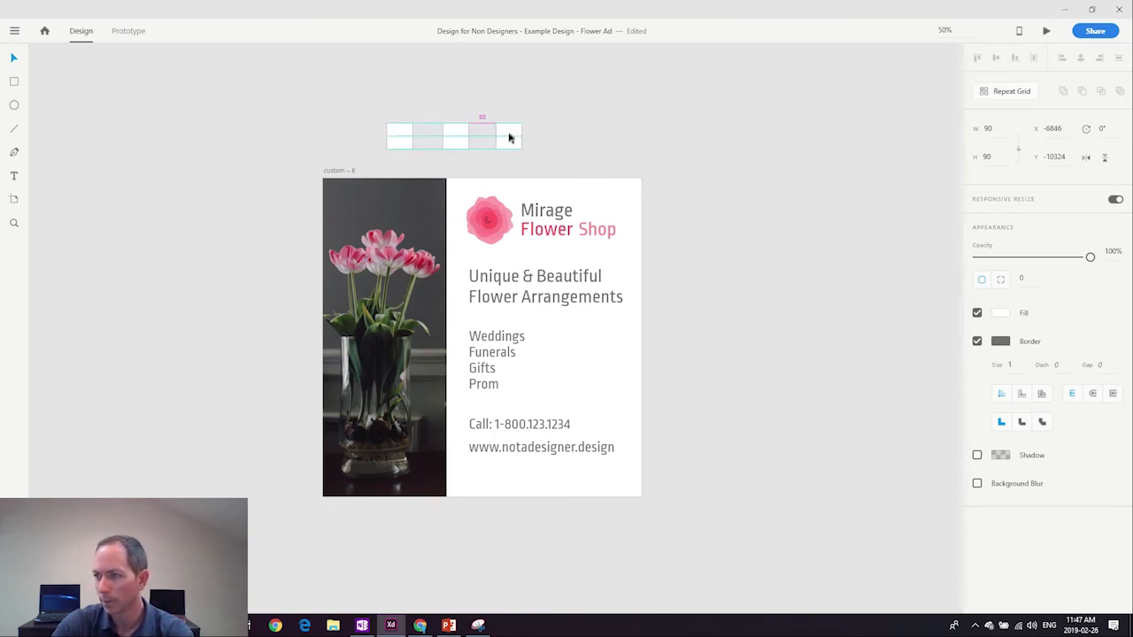
pyautogui.click(577, 139)
# Fill the three squares with the dark red, bright pink and light pink sampled from the logo's flower.
pyautogui.click(402, 139)
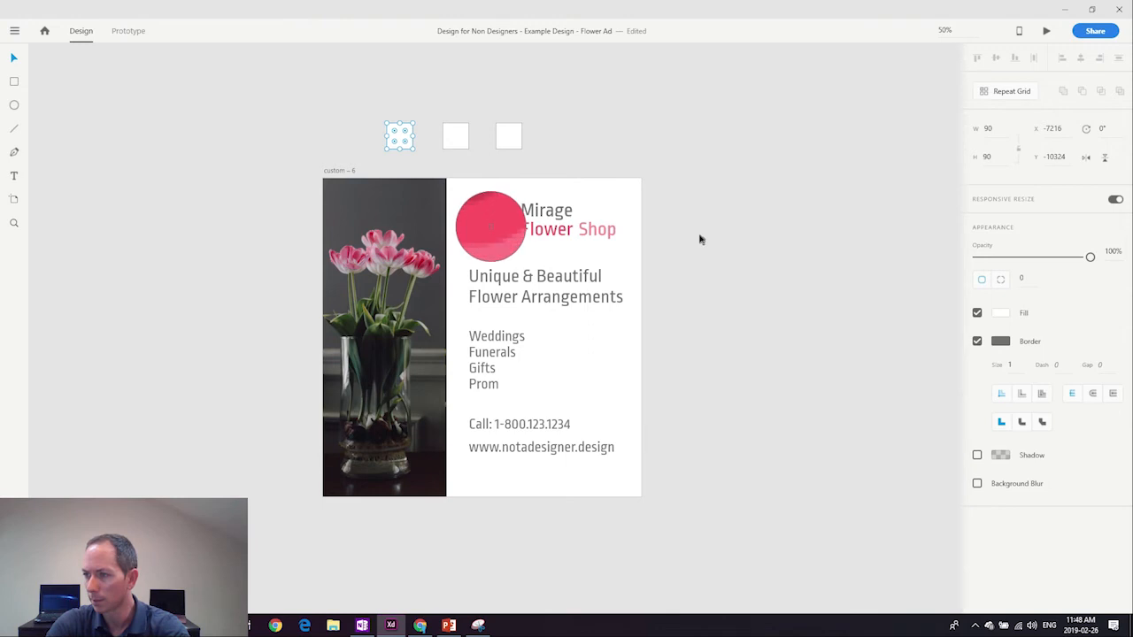
pyautogui.click(487, 221)
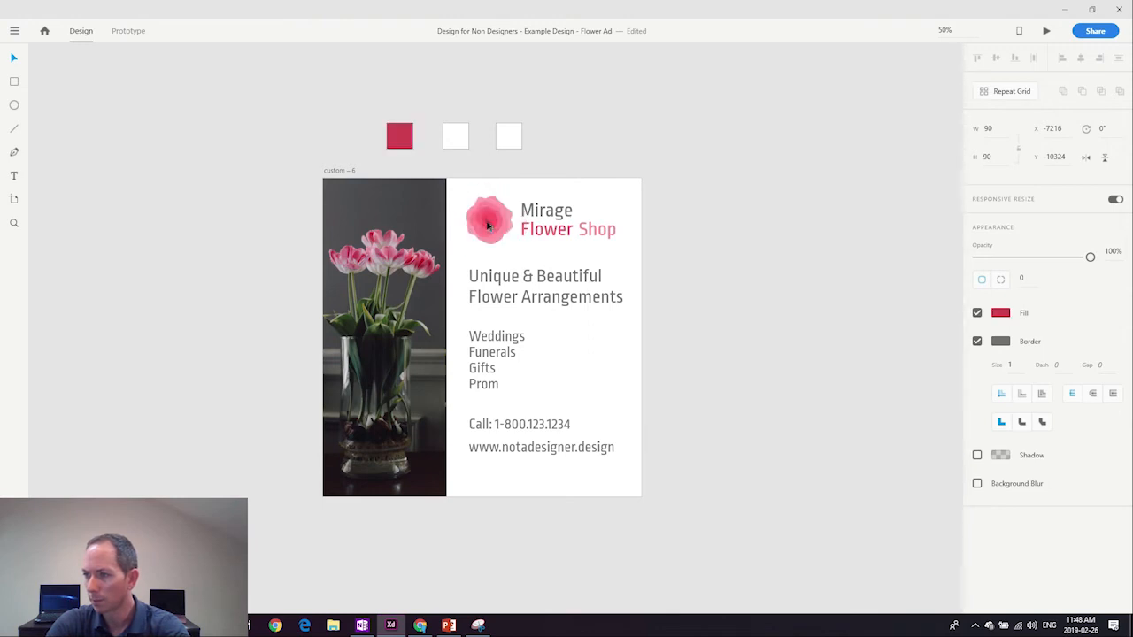
pyautogui.click(456, 141)
pyautogui.press('i')
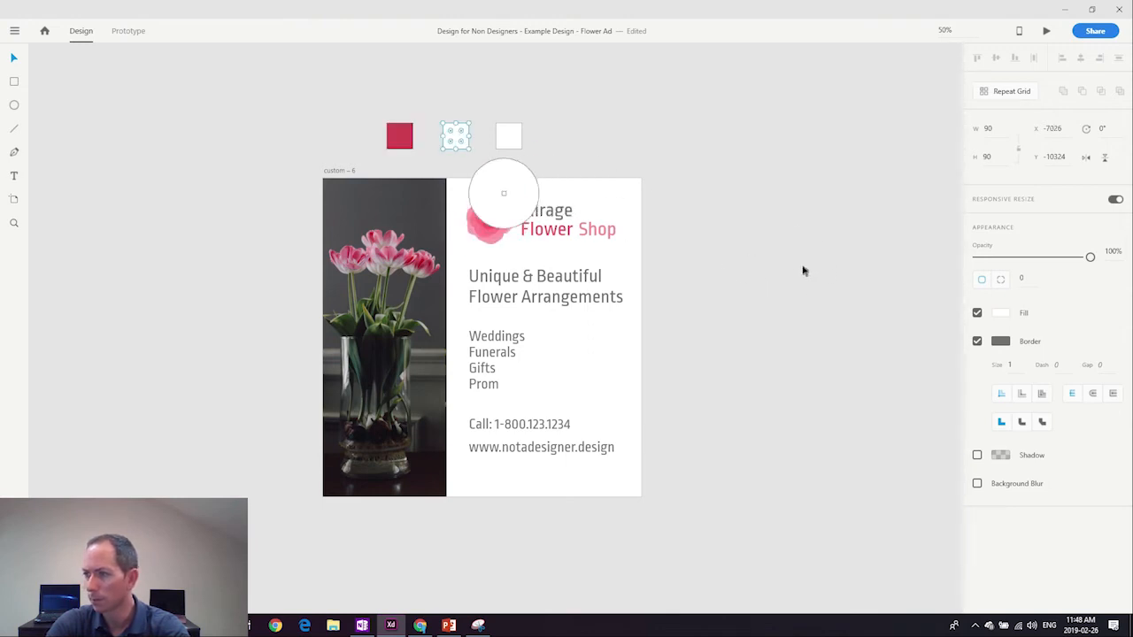
pyautogui.click(496, 228)
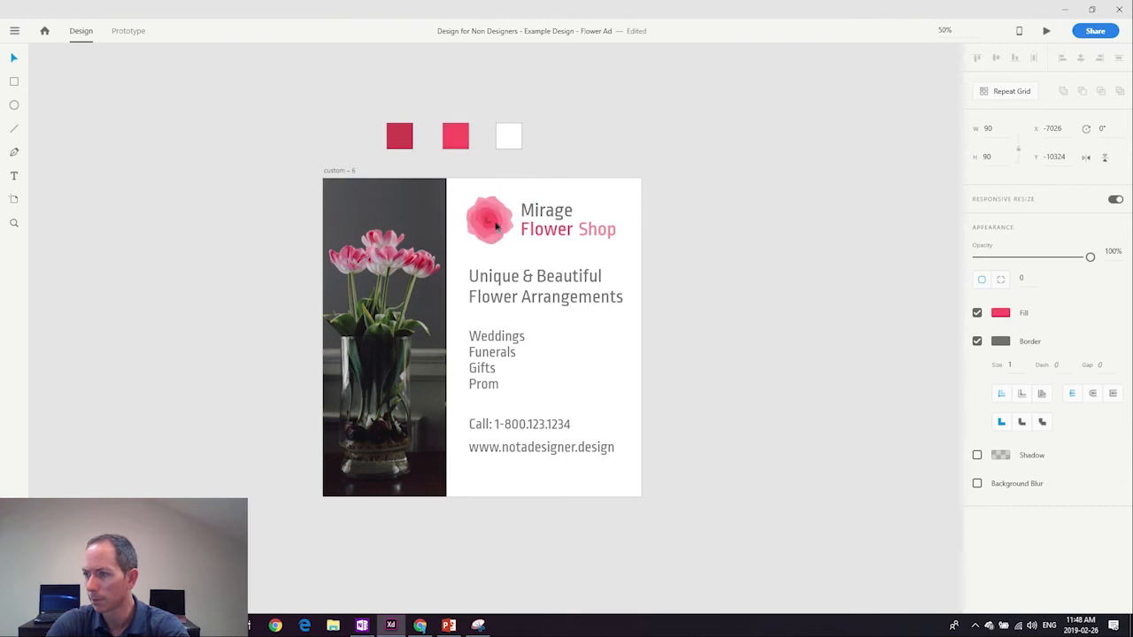
pyautogui.click(511, 137)
pyautogui.press('i')
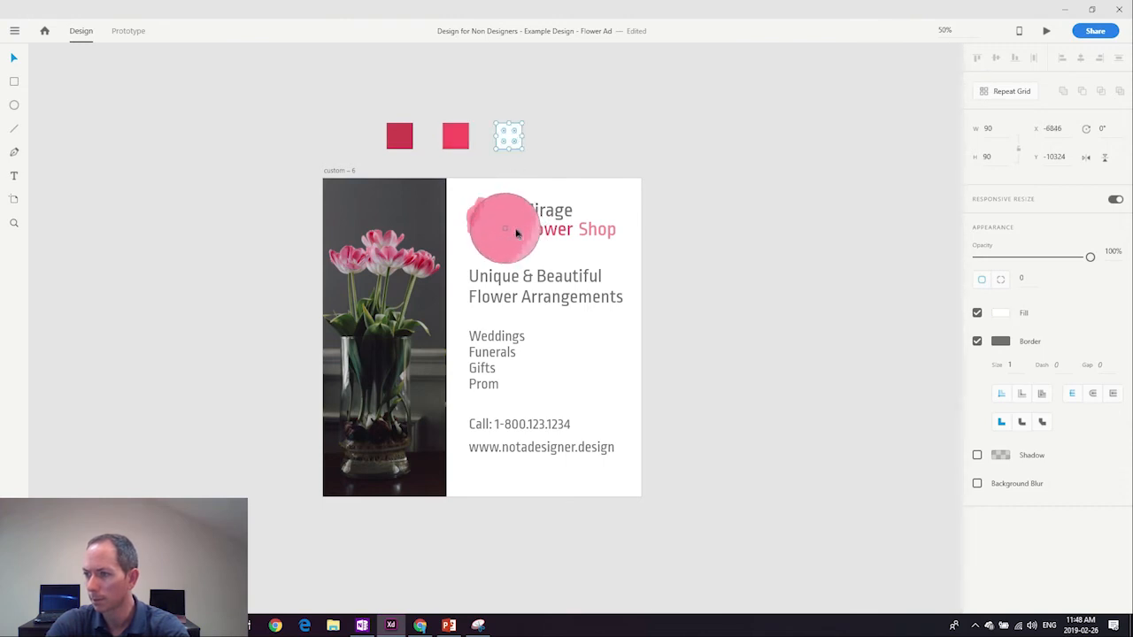
pyautogui.click(512, 232)
# Duplicate the light pink square to its right as a fourth swatch and select the copy.
pyautogui.moveTo(514, 144); pyautogui.dragTo(562, 141)
pyautogui.click(598, 139)
pyautogui.click(553, 145)
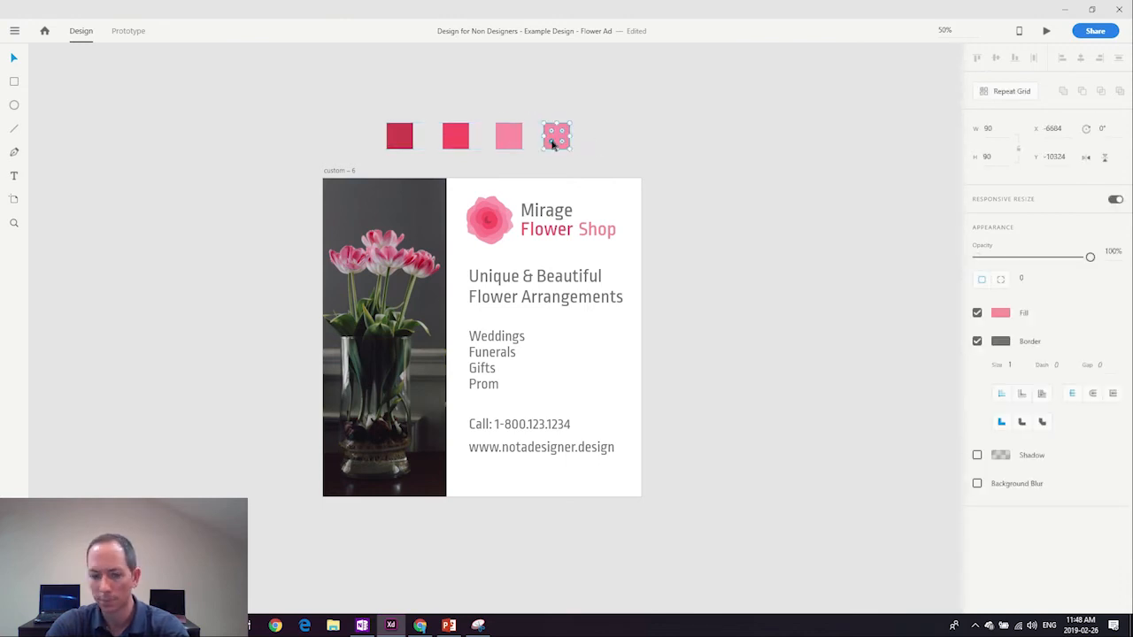
# Fill the fourth square with the grey sampled from the word "Mirage" in the logo.
pyautogui.press('i')
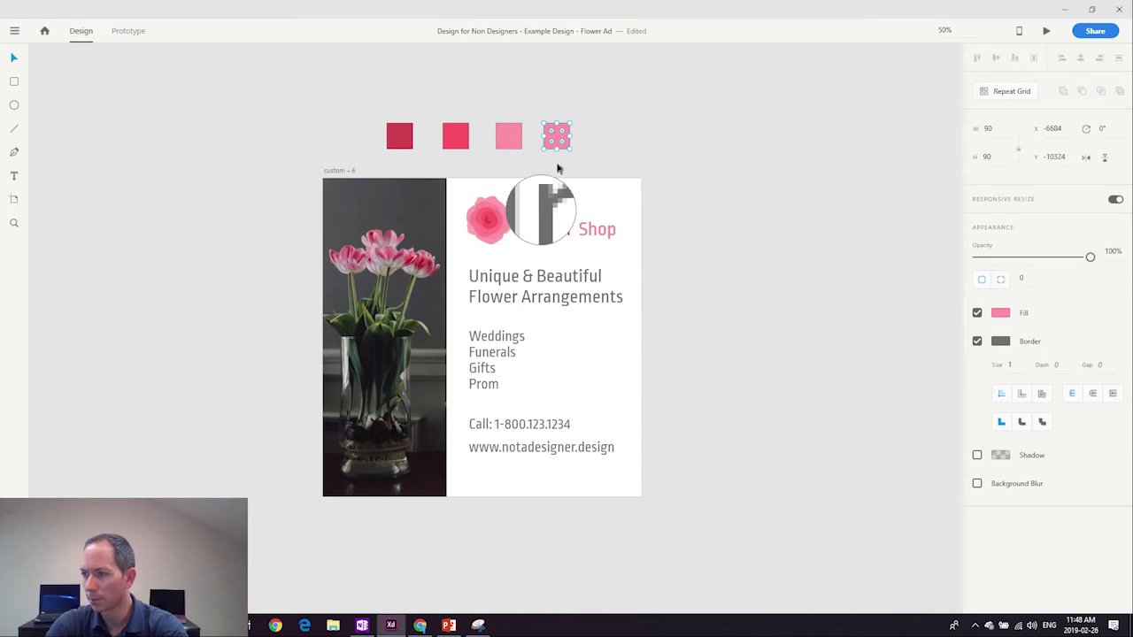
pyautogui.click(541, 210)
pyautogui.click(625, 130)
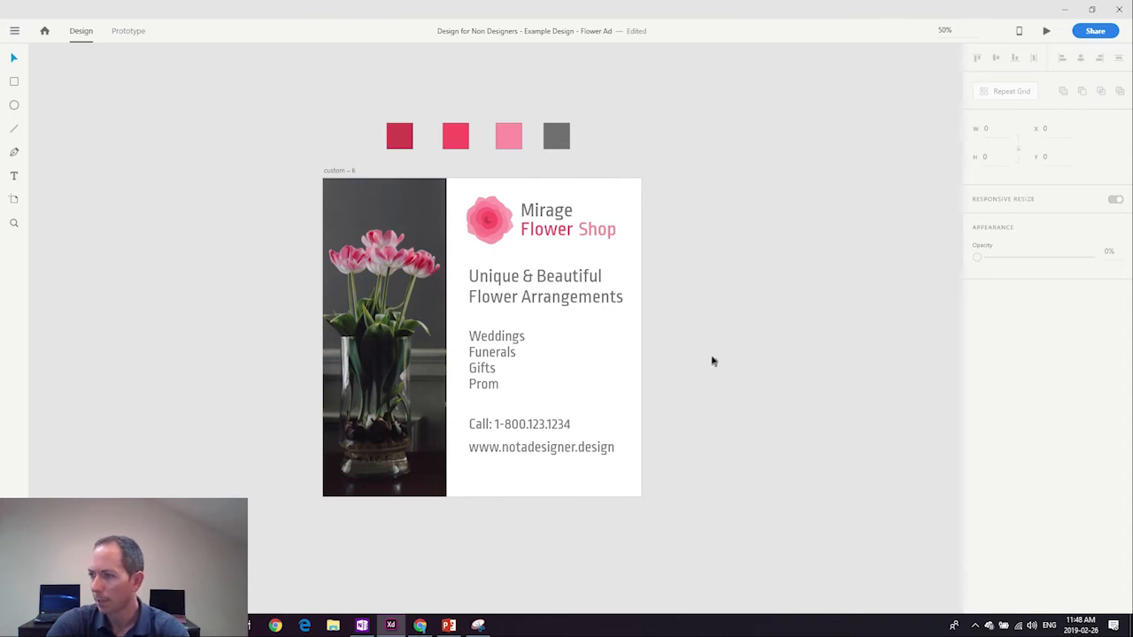
# Nudge the logo group down by 20 units to Y 81.29.
pyautogui.click(606, 242)
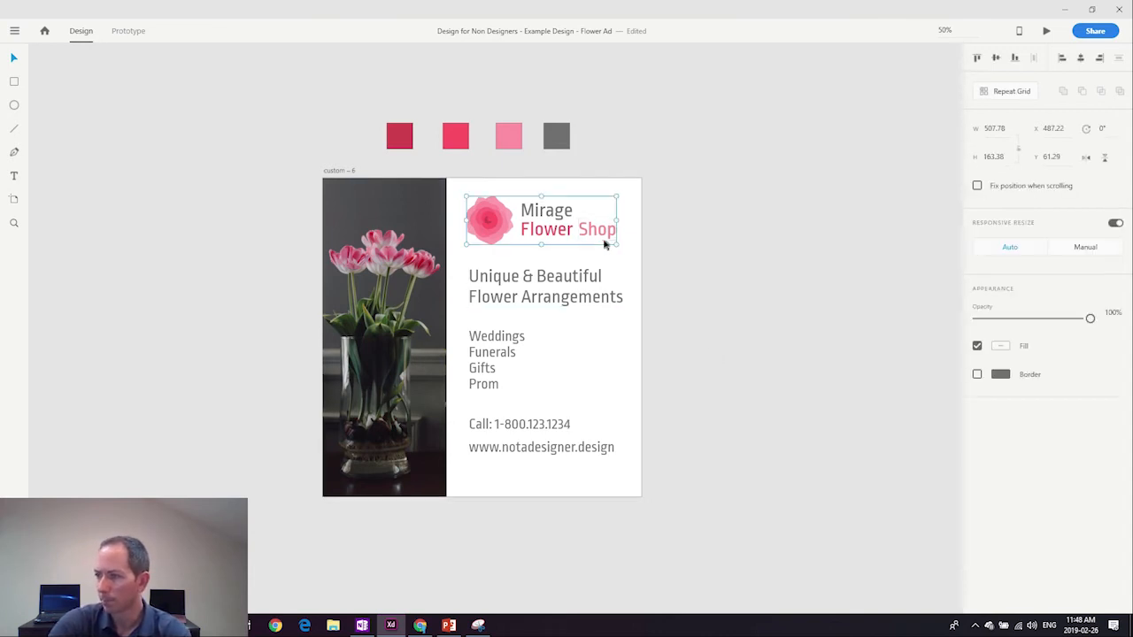
pyautogui.hotkey('shift', 'Down')
pyautogui.hotkey('shift', 'Down')
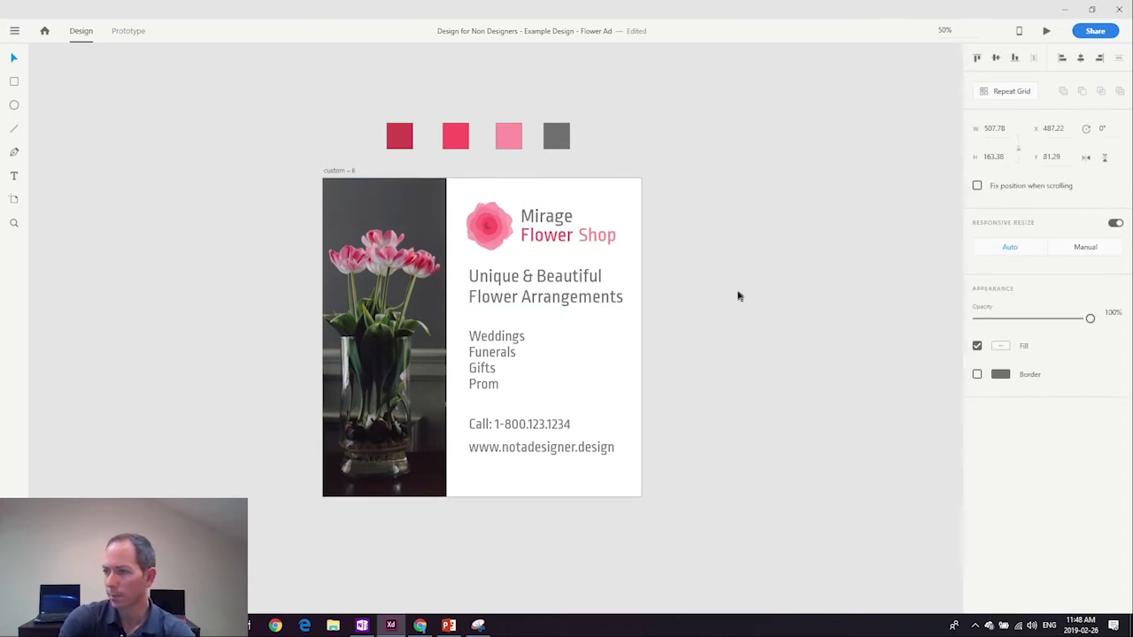
# Save the fill colours of the dark red and bright pink squares as reusable swatches.
pyautogui.click(399, 137)
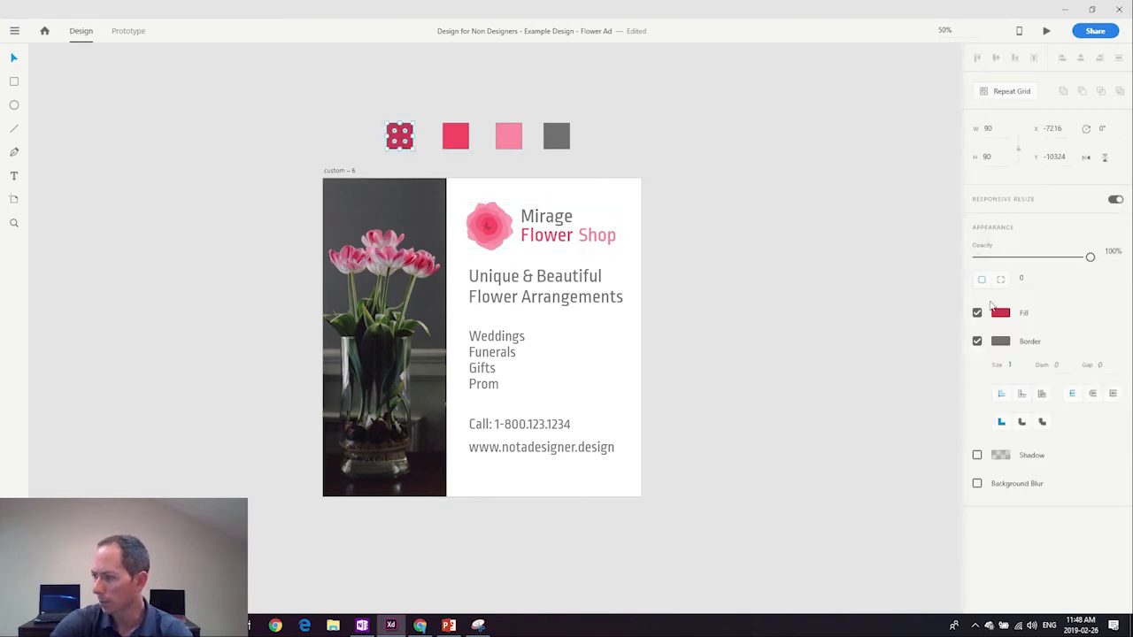
pyautogui.click(999, 315)
pyautogui.click(836, 395)
pyautogui.click(455, 136)
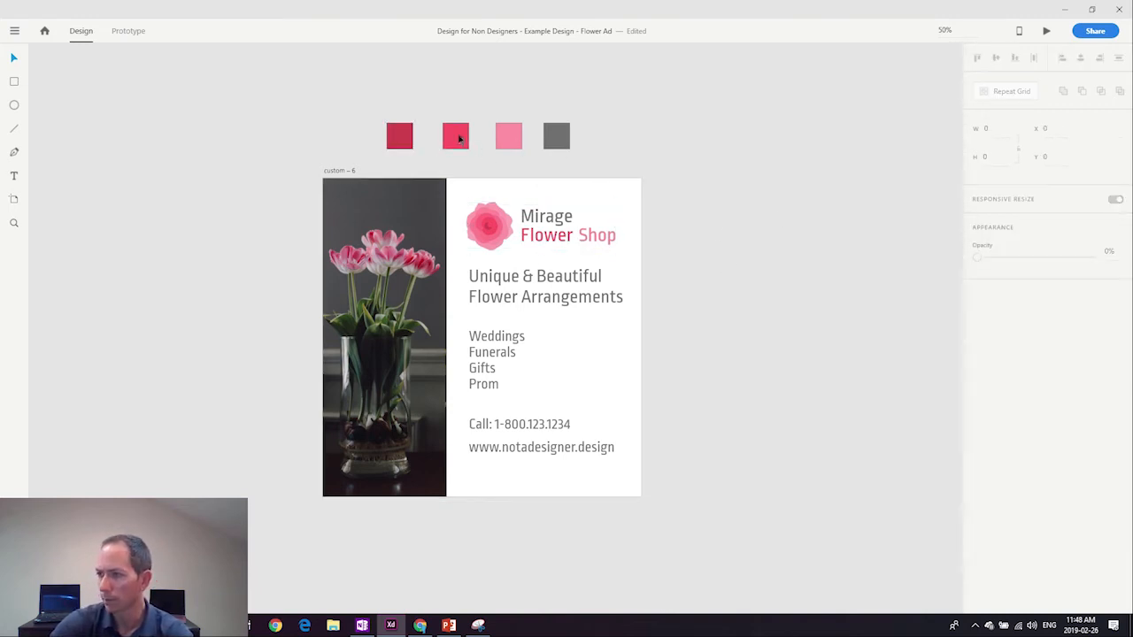
pyautogui.click(1000, 316)
pyautogui.click(832, 393)
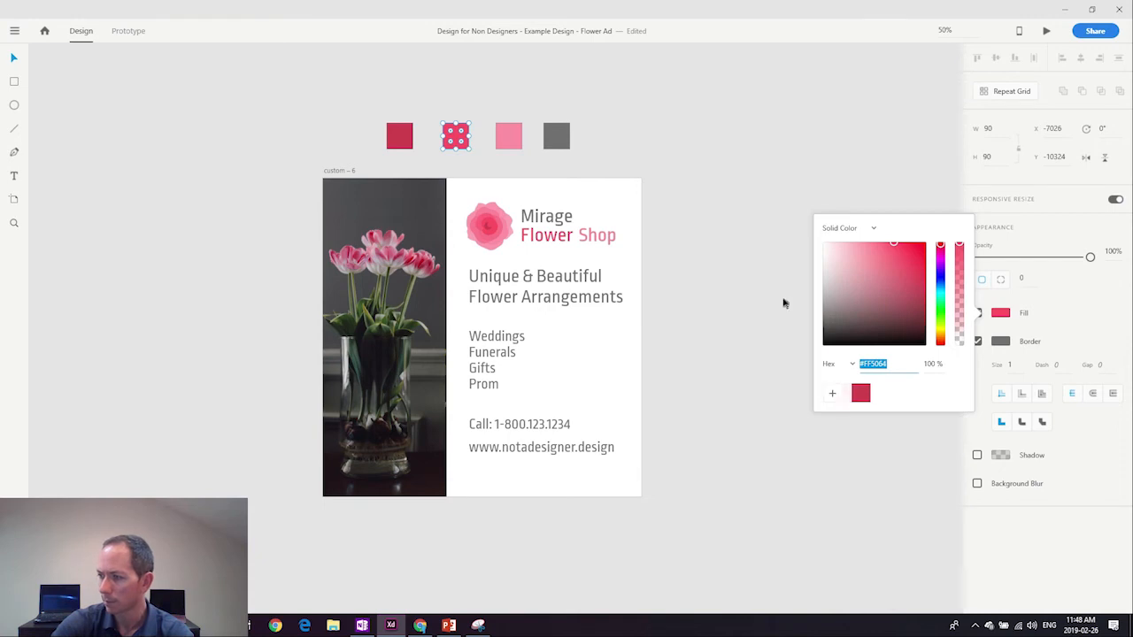
# Save the fill colours of the light pink and grey squares as reusable swatches.
pyautogui.click(508, 136)
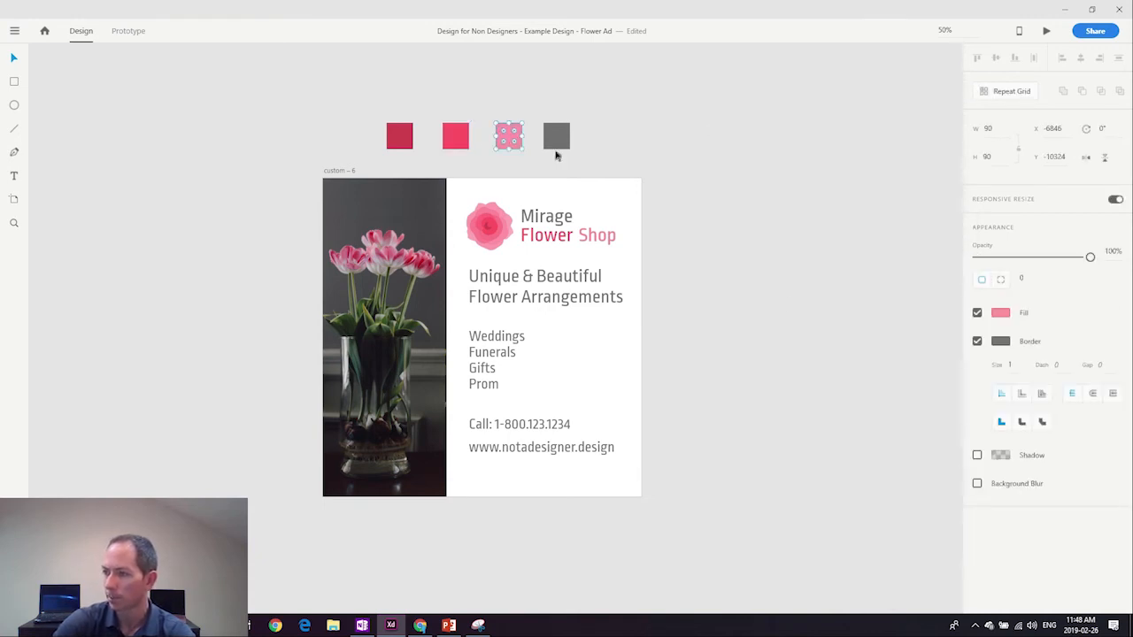
pyautogui.click(1007, 314)
pyautogui.click(832, 394)
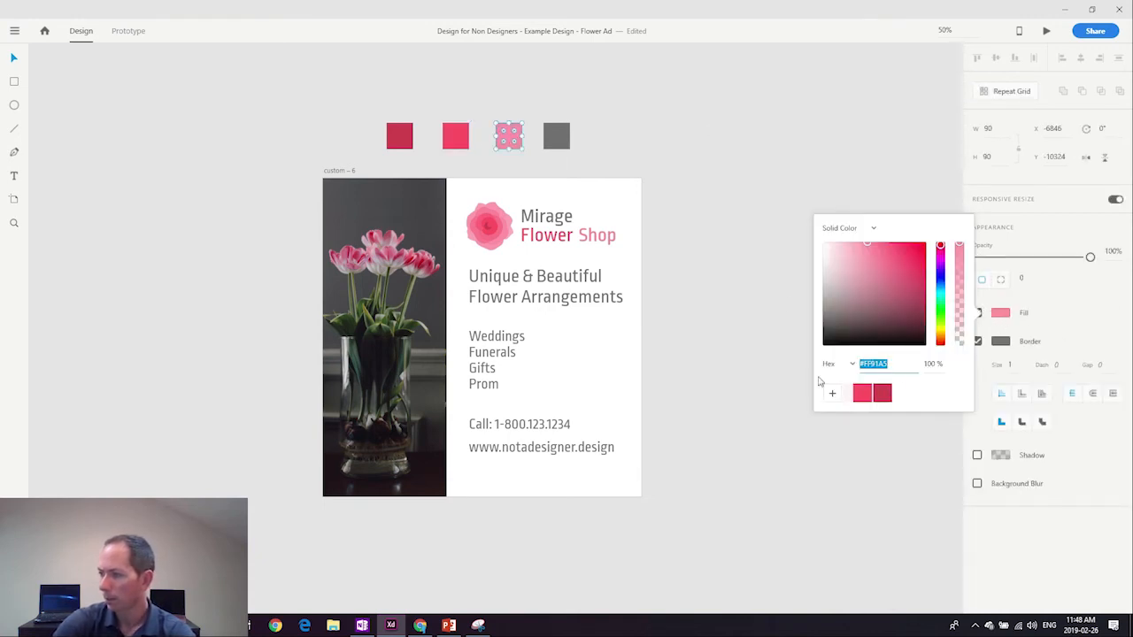
pyautogui.click(733, 190)
pyautogui.click(566, 134)
pyautogui.click(1002, 315)
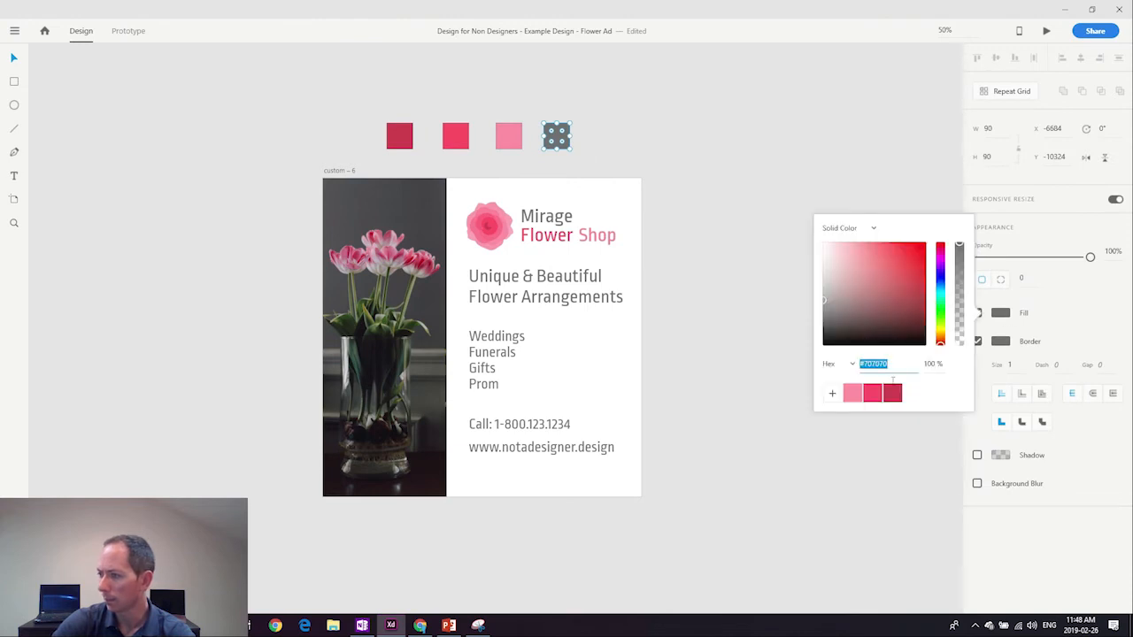
pyautogui.click(832, 393)
pyautogui.click(750, 379)
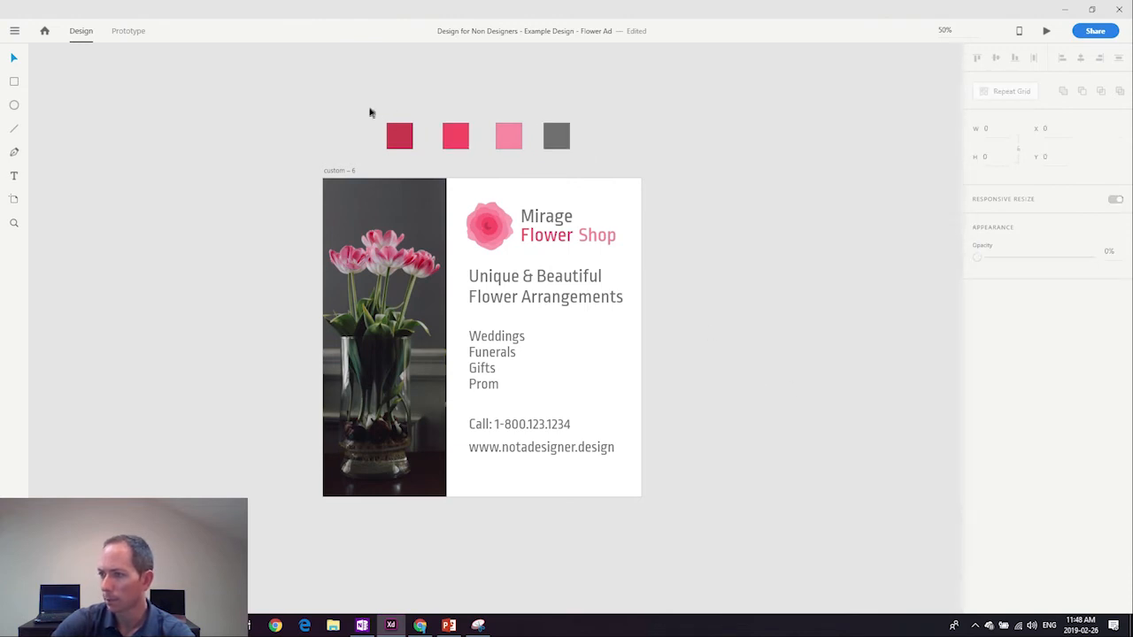
# Move the "Unique & Beautiful Flower Arrangements" headline down to Y 314 and fill it with the saved grey.
pyautogui.moveTo(538, 304); pyautogui.dragTo(538, 310)
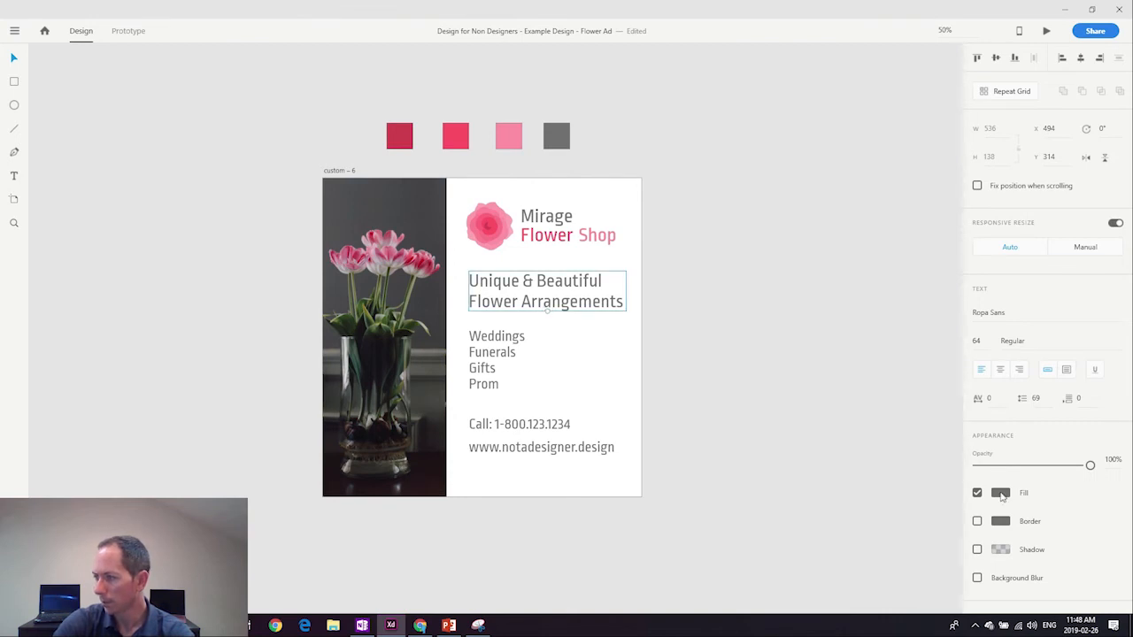
pyautogui.click(1001, 494)
pyautogui.click(853, 563)
pyautogui.click(729, 300)
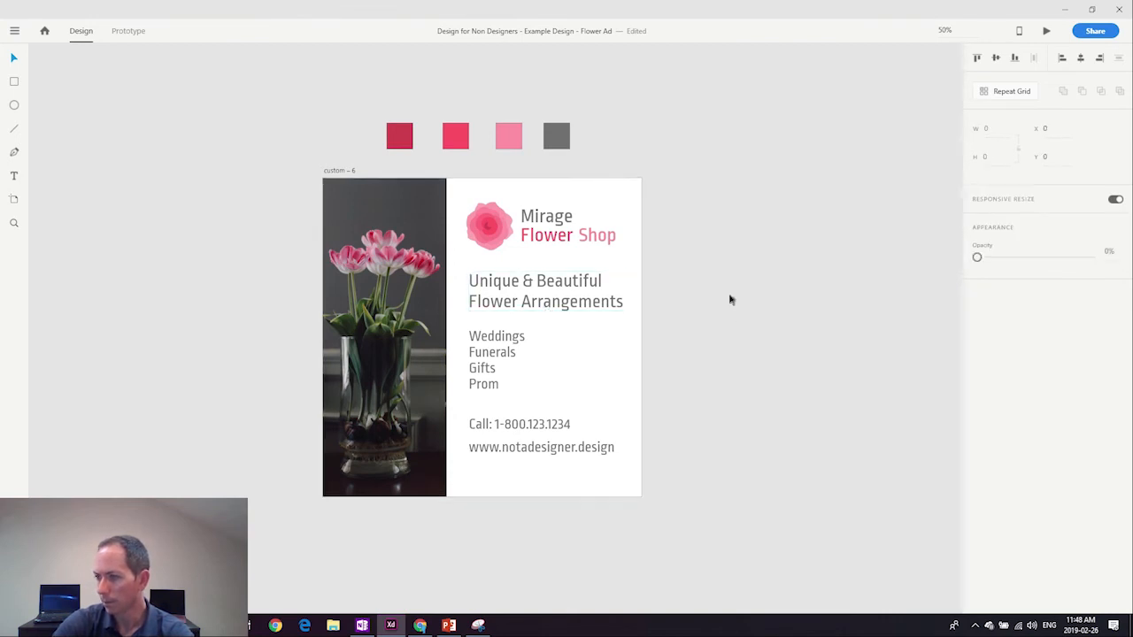
# Move the "Call:" line down to Y 831 and fill the website line with the saved dark red.
pyautogui.scroll(-1, 717, 308)
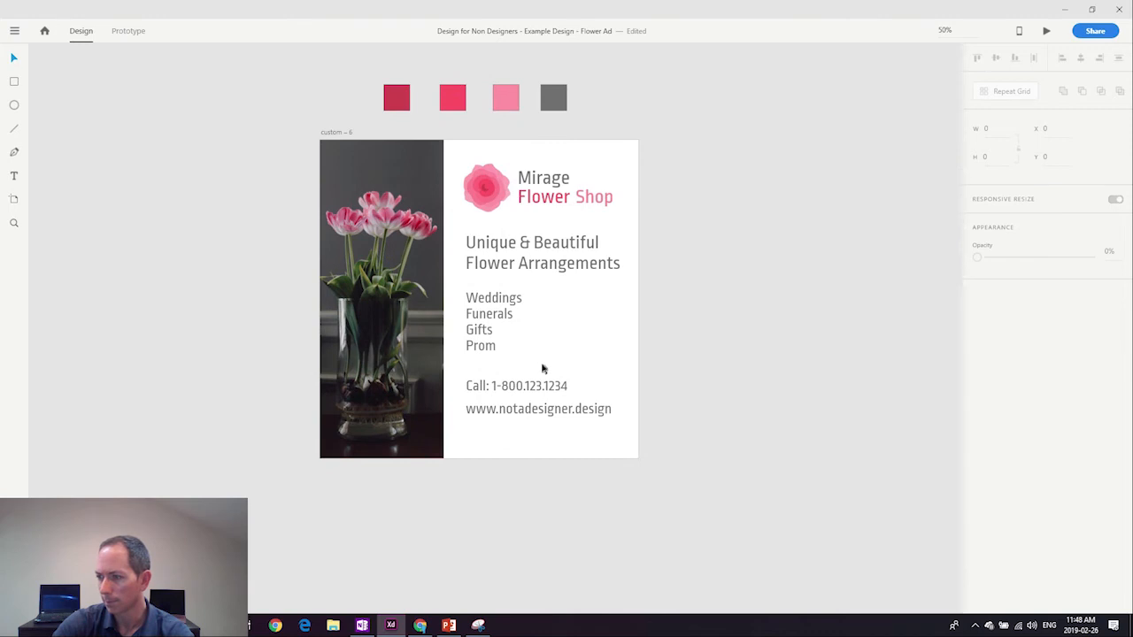
pyautogui.moveTo(541, 386); pyautogui.dragTo(541, 394)
pyautogui.click(543, 413)
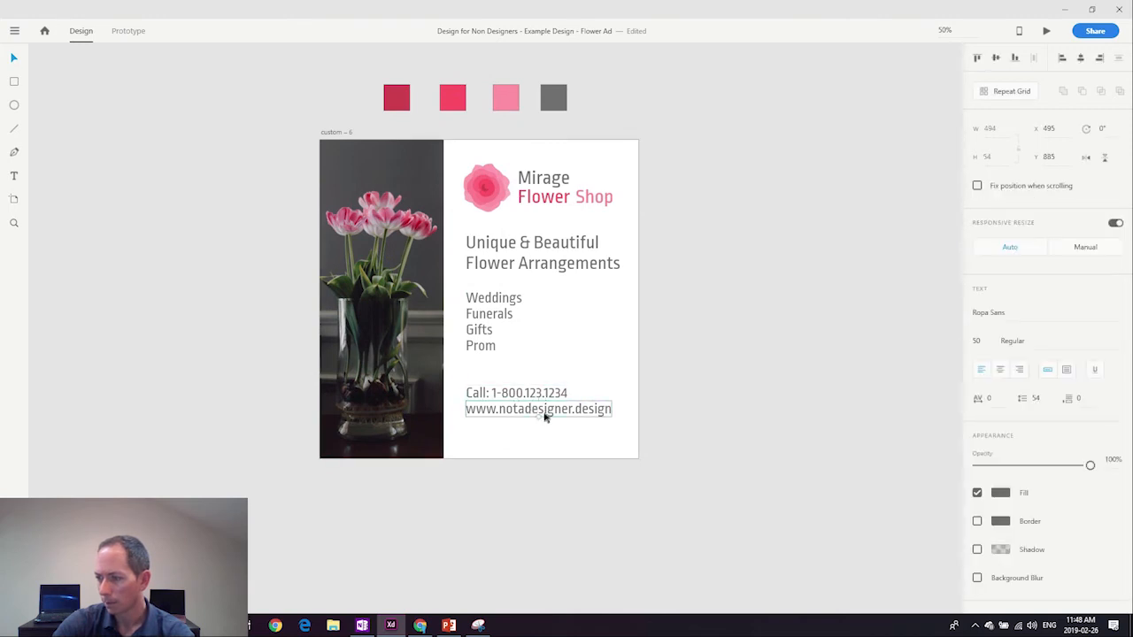
pyautogui.click(1000, 494)
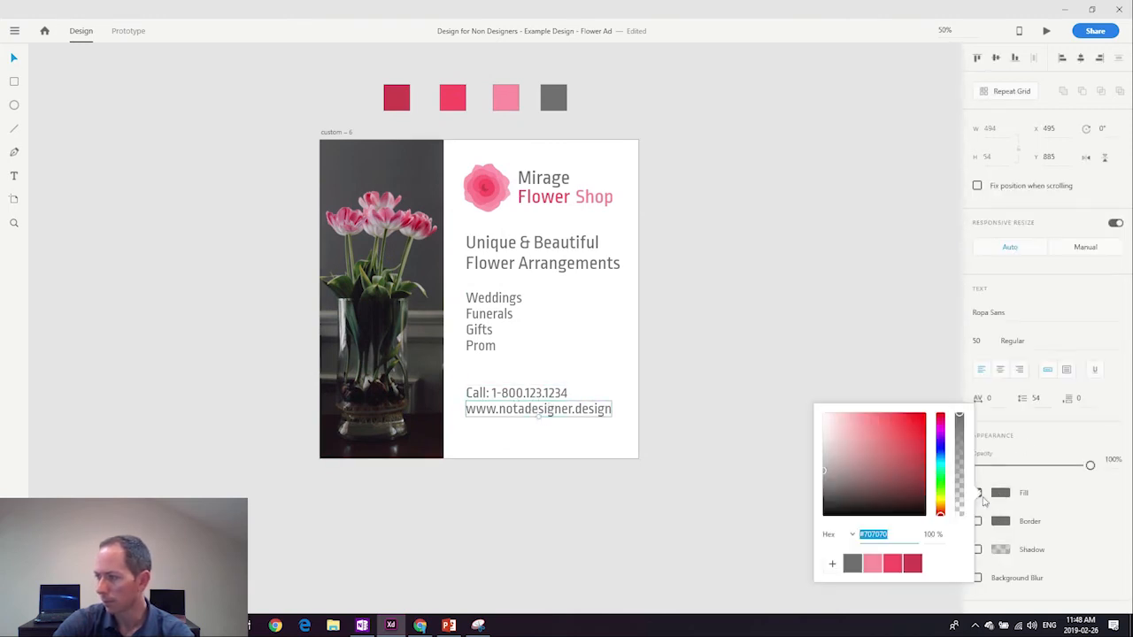
pyautogui.click(907, 561)
pyautogui.click(764, 511)
# Colour only the phone number in the "Call:" line with the saved dark red.
pyautogui.click(557, 398)
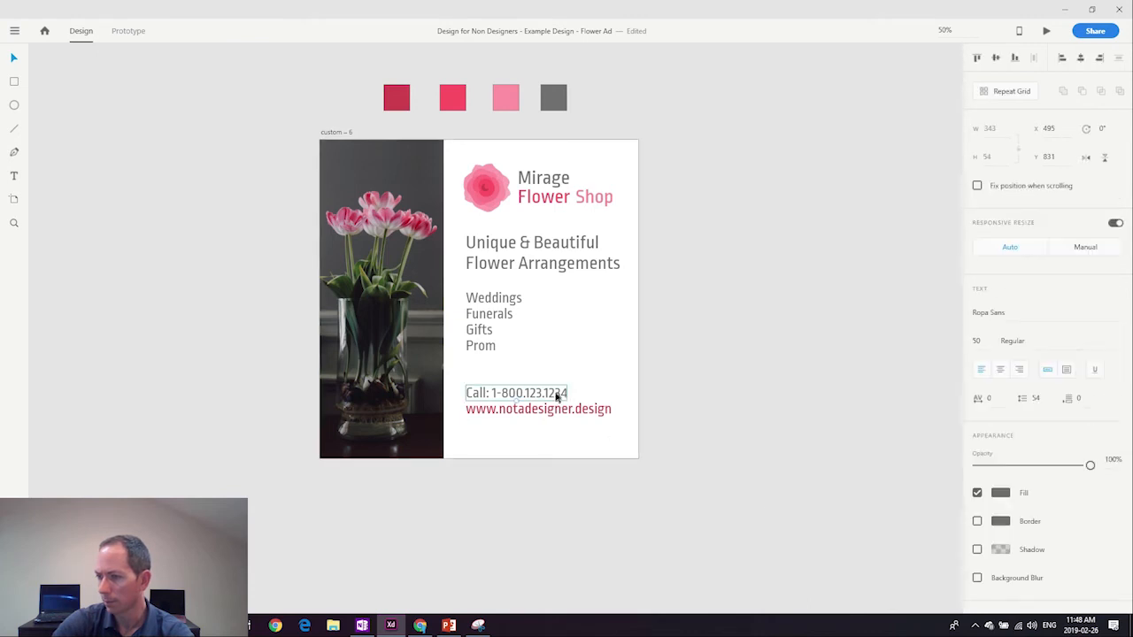
pyautogui.doubleClick(511, 393)
pyautogui.click(495, 393)
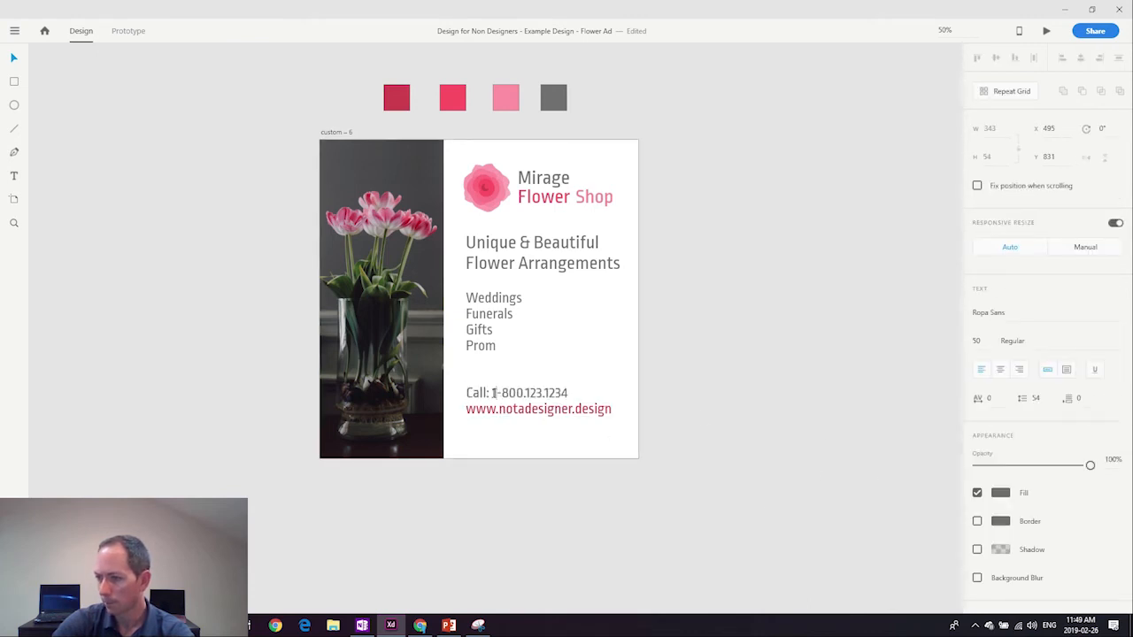
pyautogui.moveTo(494, 393); pyautogui.dragTo(606, 392)
pyautogui.click(1000, 495)
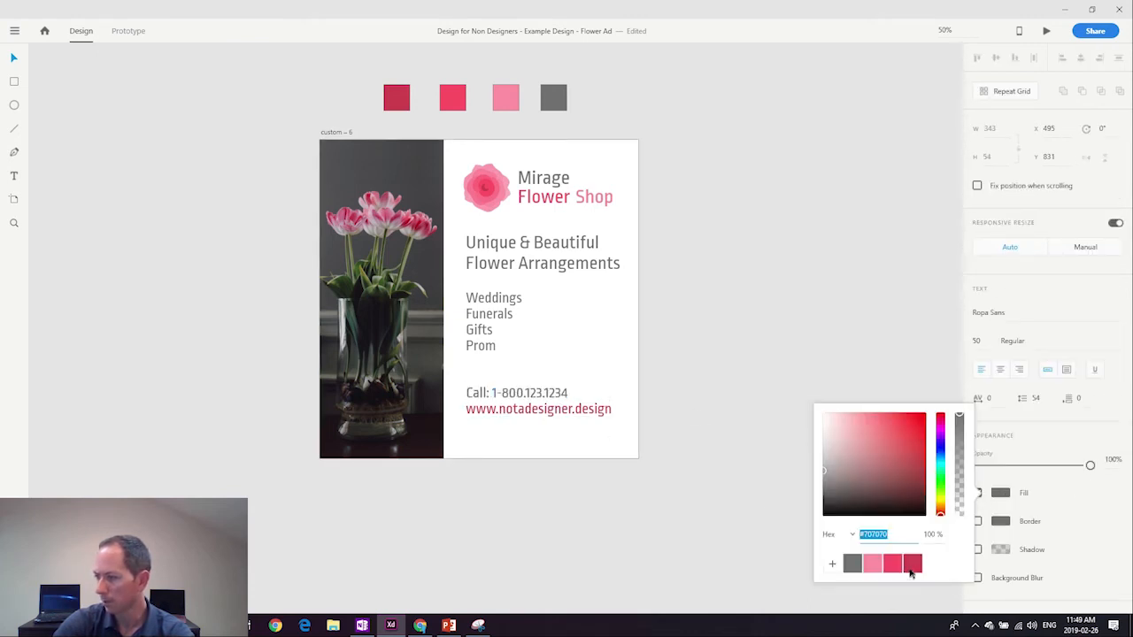
pyautogui.click(912, 567)
pyautogui.click(726, 423)
pyautogui.click(726, 428)
# Move the website line straight down to Y 907, below the phone line.
pyautogui.click(579, 414)
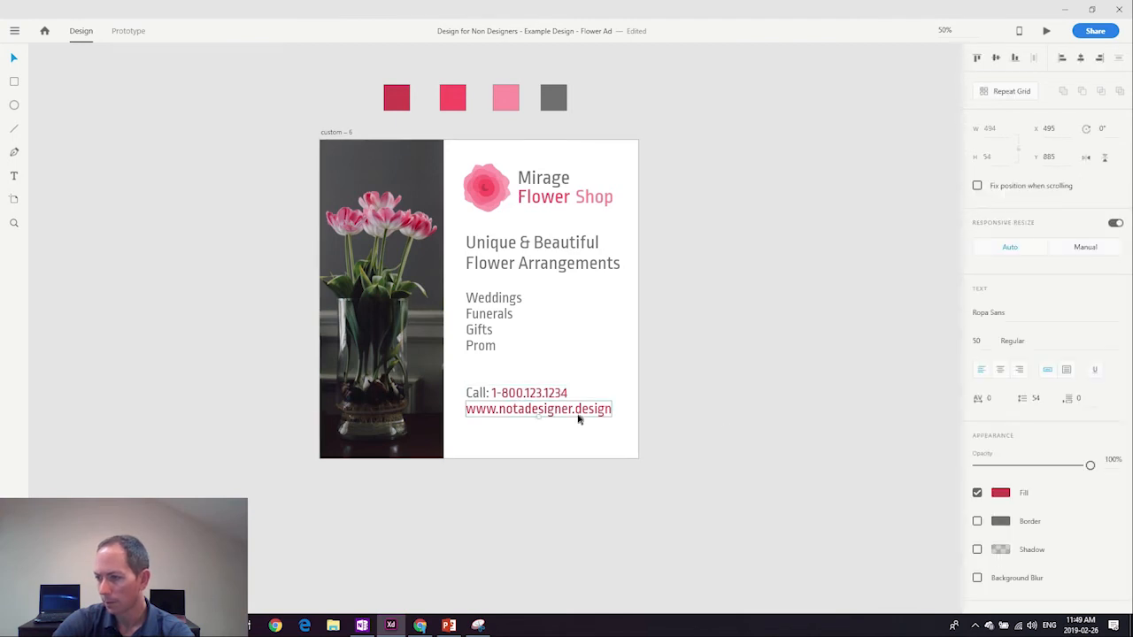
pyautogui.moveTo(579, 420); pyautogui.dragTo(579, 426)
pyautogui.click(462, 436)
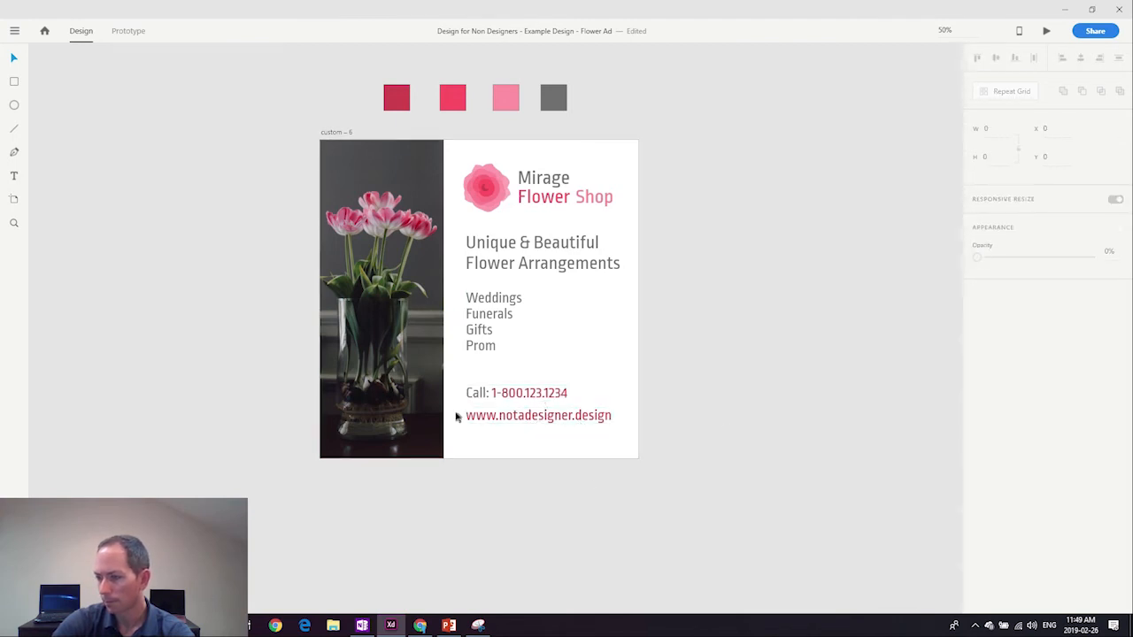
pyautogui.doubleClick(467, 416)
pyautogui.click(493, 416)
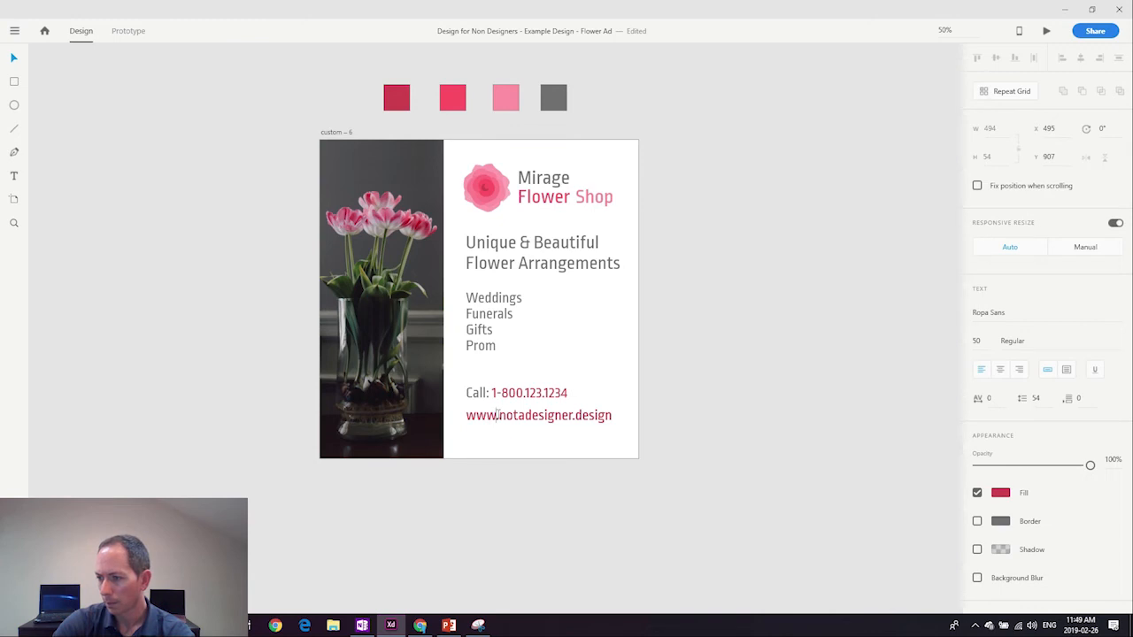
pyautogui.moveTo(498, 416); pyautogui.dragTo(454, 425)
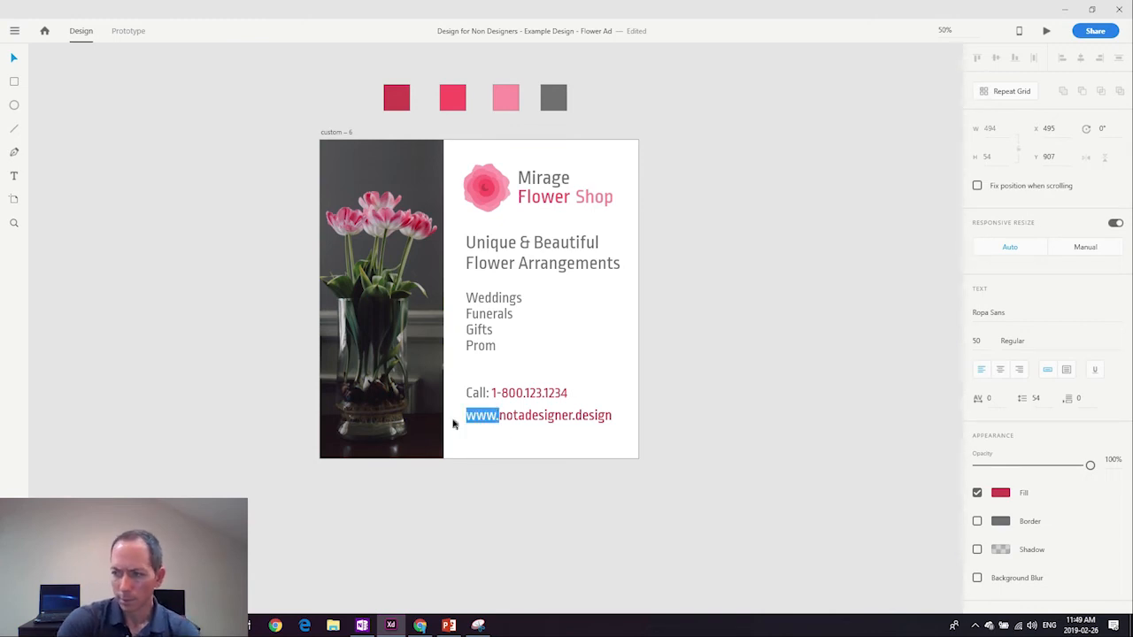
pyautogui.write('Website')
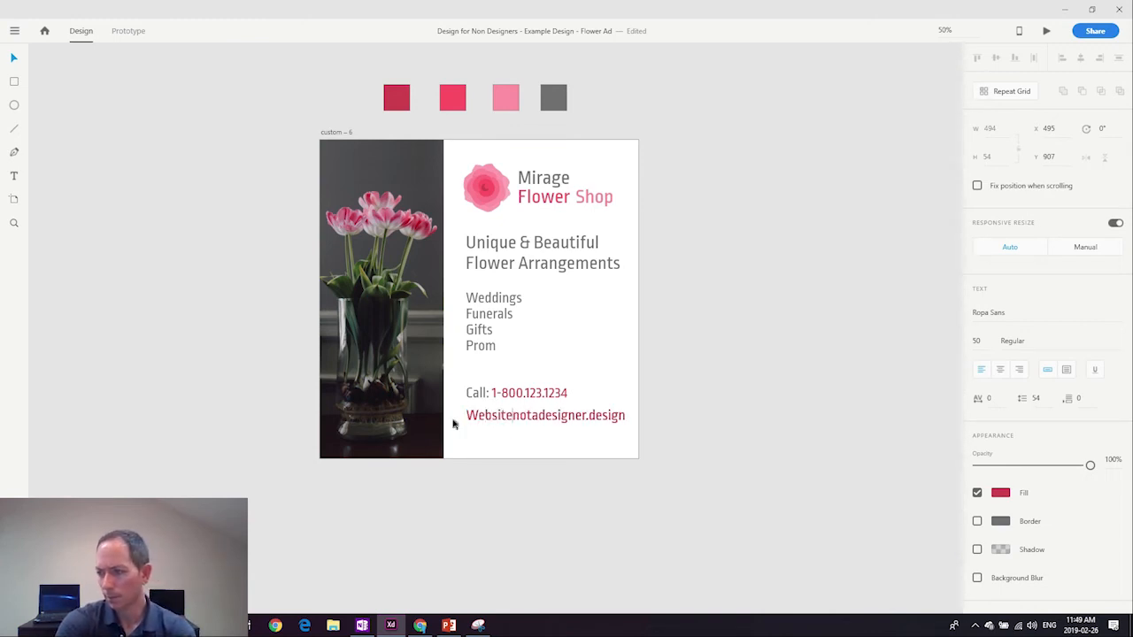
pyautogui.write(':')
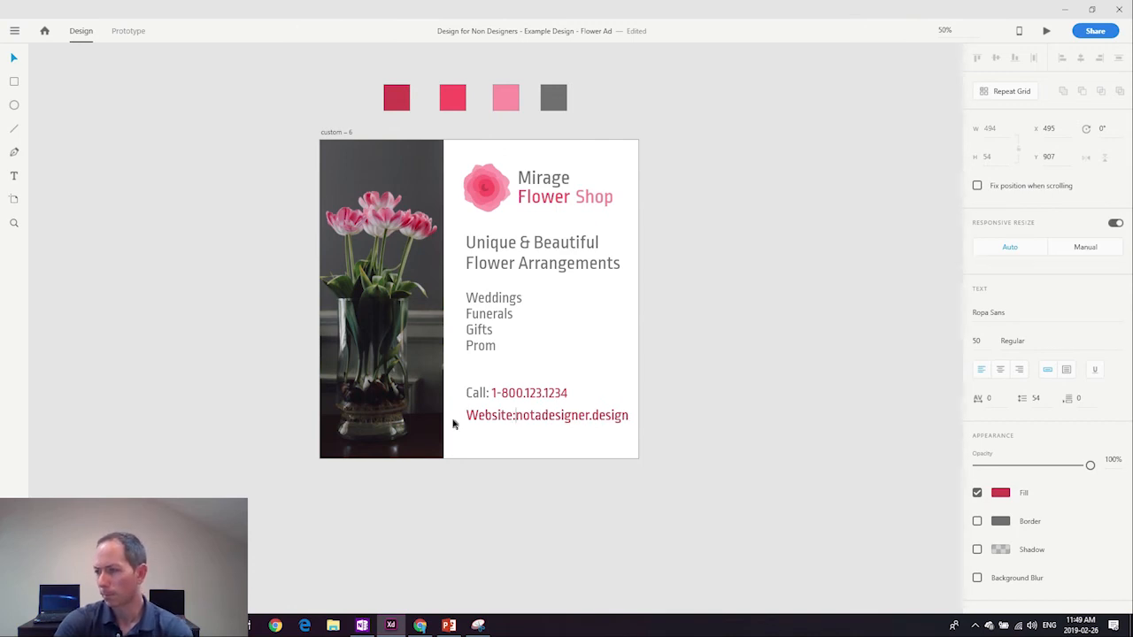
pyautogui.click(11, 56)
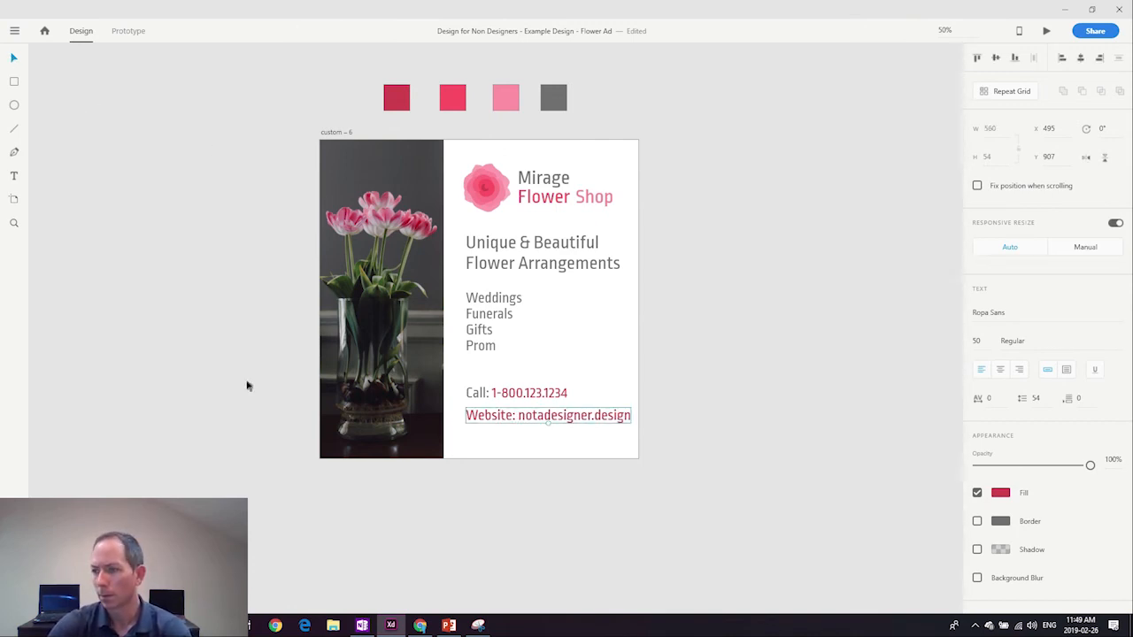
pyautogui.click(244, 404)
# Colour only the "Website:" label in the web address line with the saved grey.
pyautogui.moveTo(299, 502); pyautogui.dragTo(230, 493)
pyautogui.moveTo(461, 478); pyautogui.dragTo(443, 482)
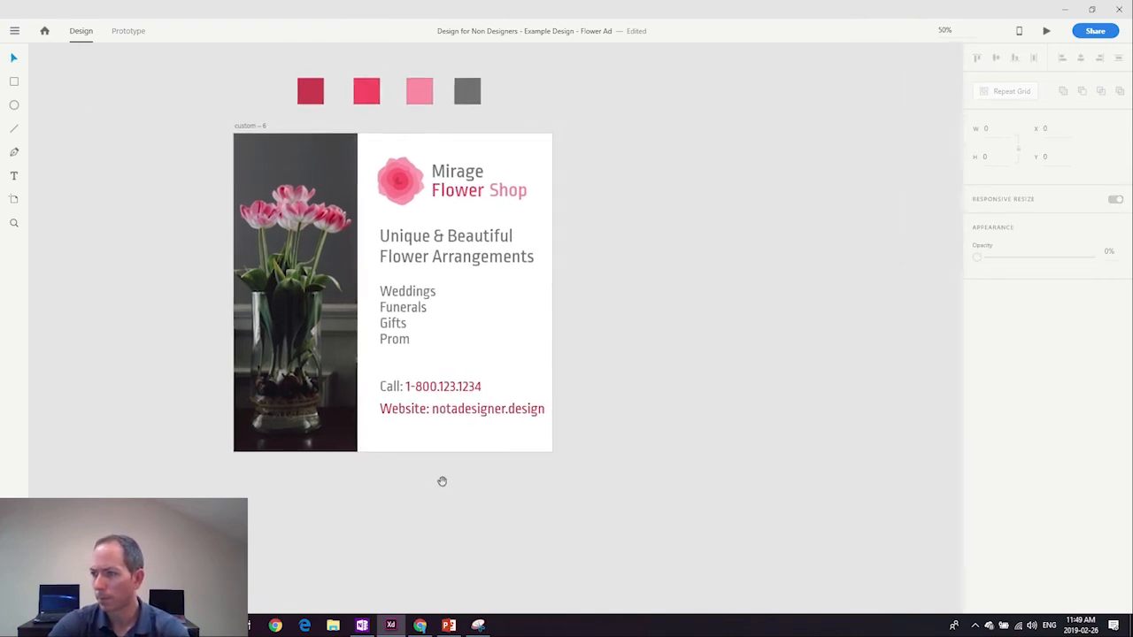
pyautogui.click(414, 312)
pyautogui.click(640, 348)
pyautogui.moveTo(640, 349); pyautogui.dragTo(659, 360)
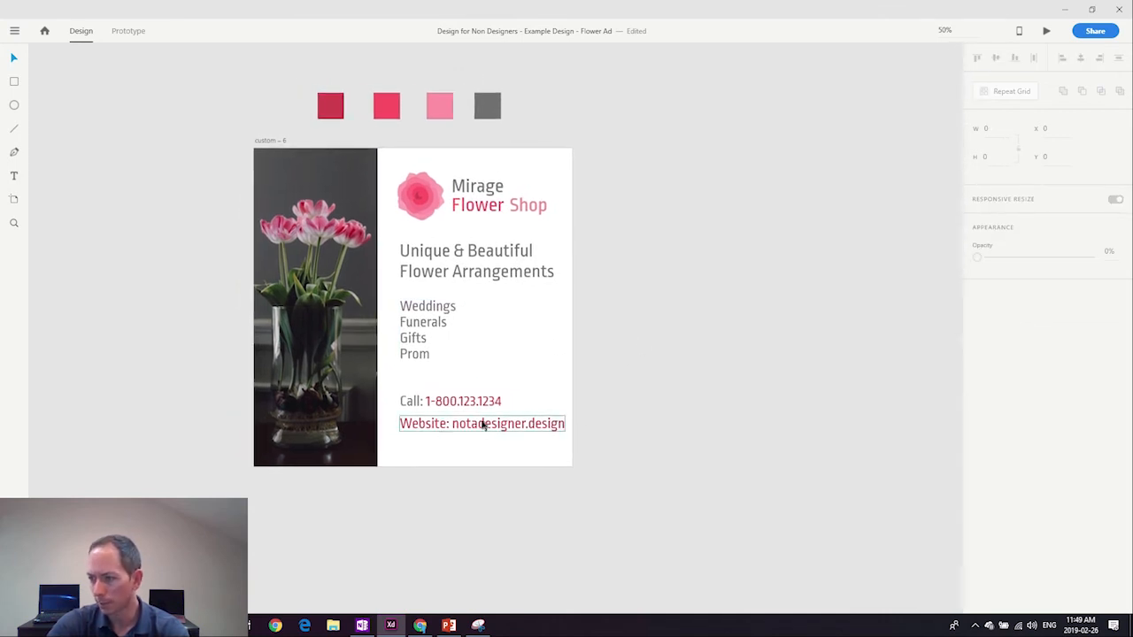
pyautogui.doubleClick(450, 426)
pyautogui.moveTo(450, 426); pyautogui.dragTo(381, 424)
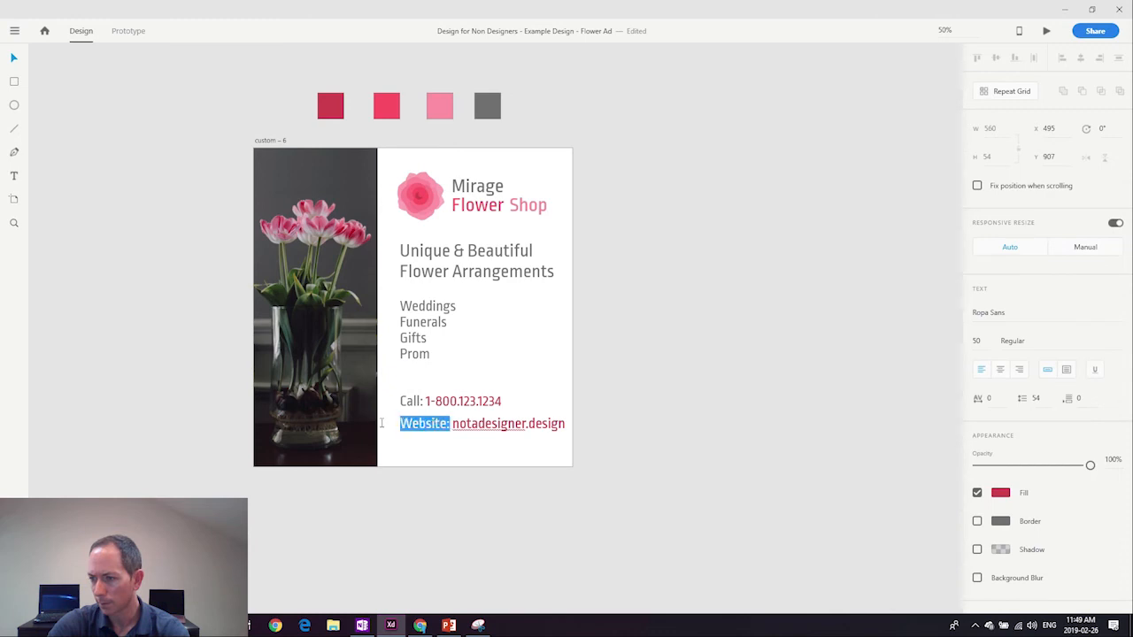
pyautogui.click(1000, 493)
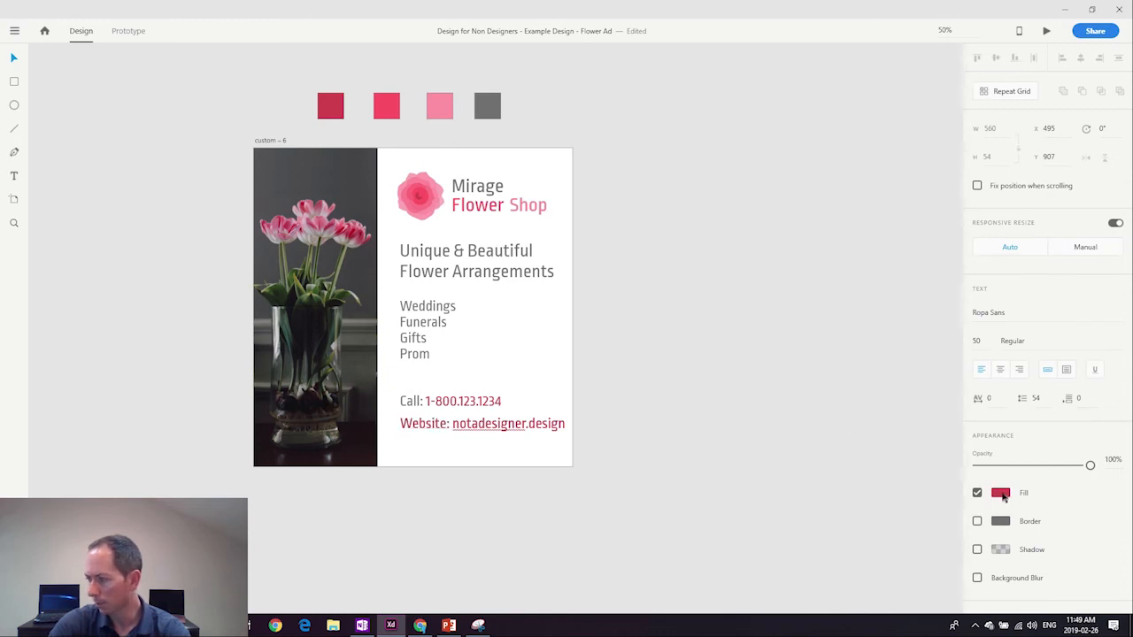
pyautogui.click(855, 567)
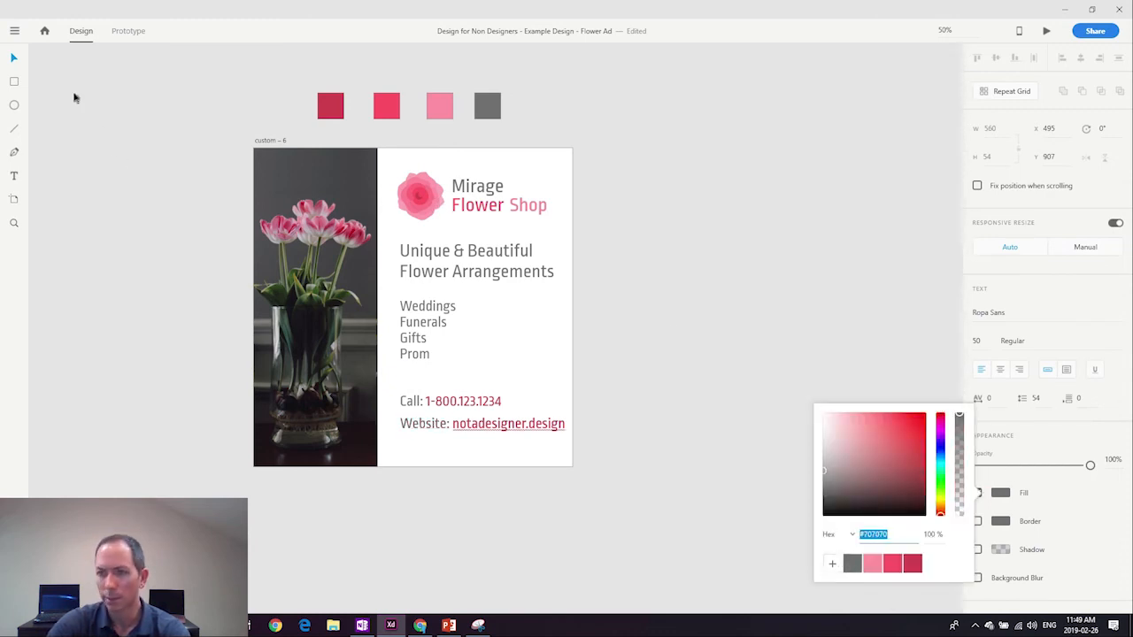
pyautogui.click(175, 248)
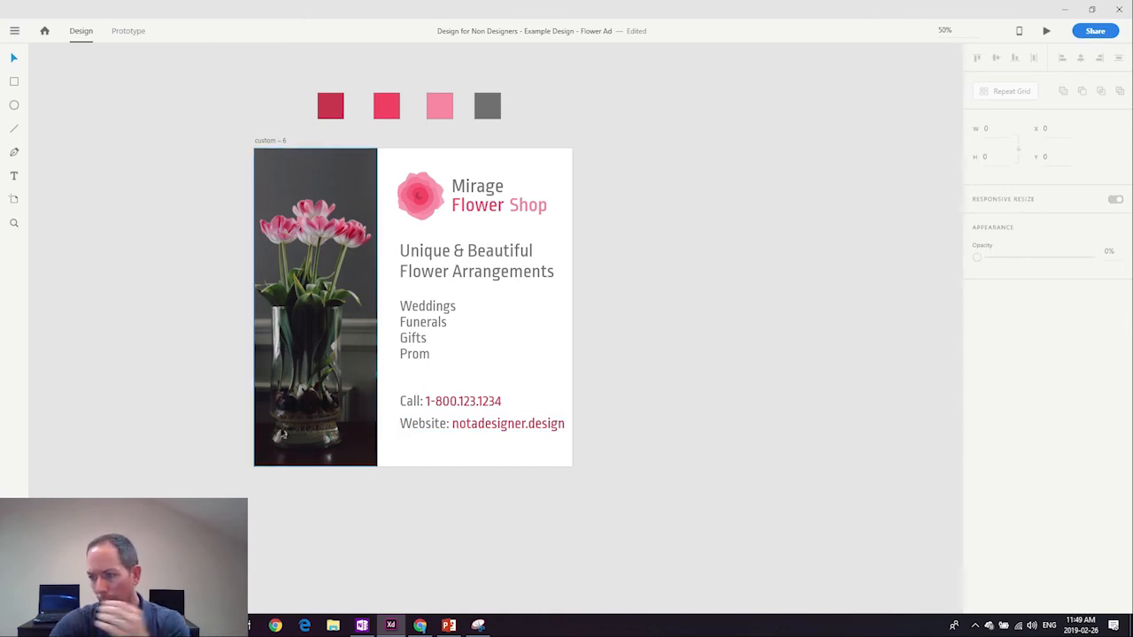
# Move the "Website: notadesigner.design" line down to Y 923 to widen its gap from the phone line.
pyautogui.click(448, 428)
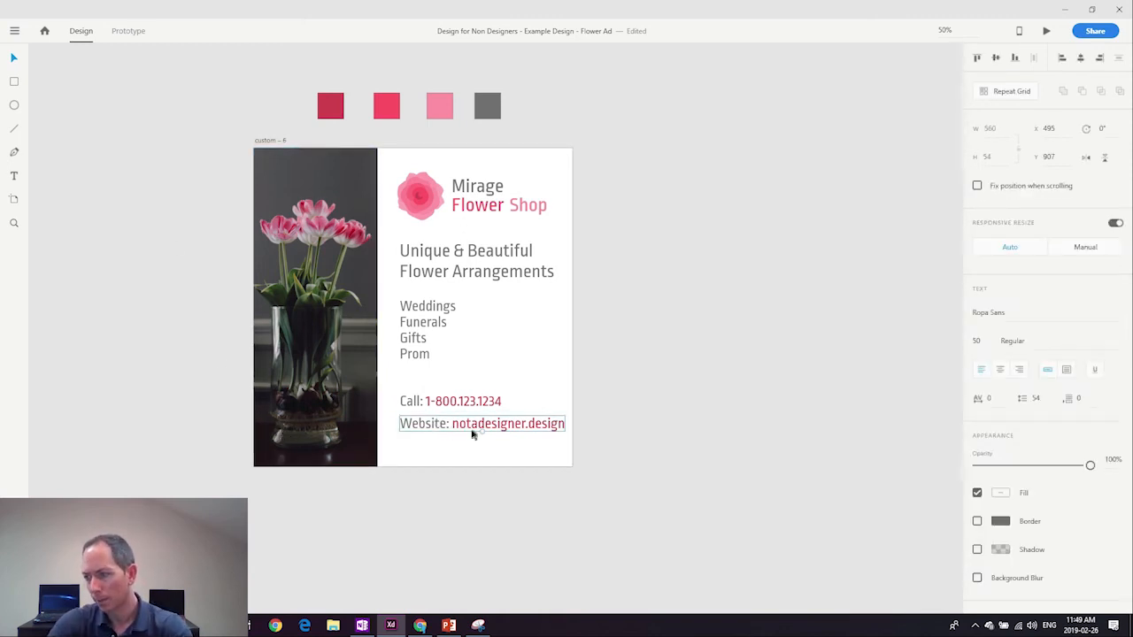
pyautogui.click(636, 458)
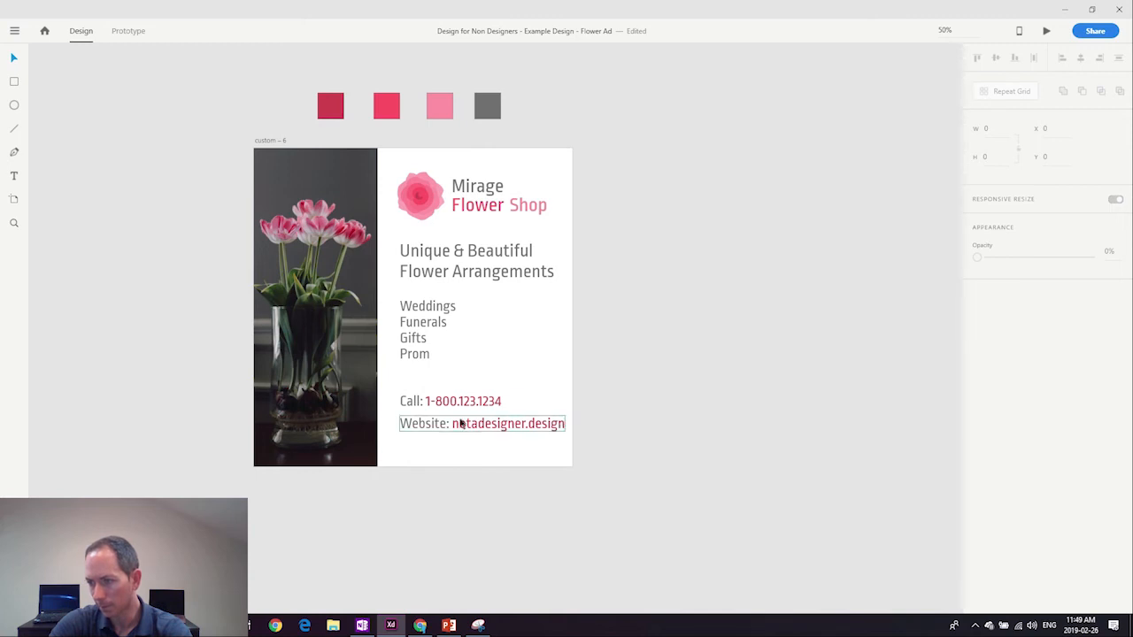
pyautogui.moveTo(455, 426); pyautogui.dragTo(457, 431)
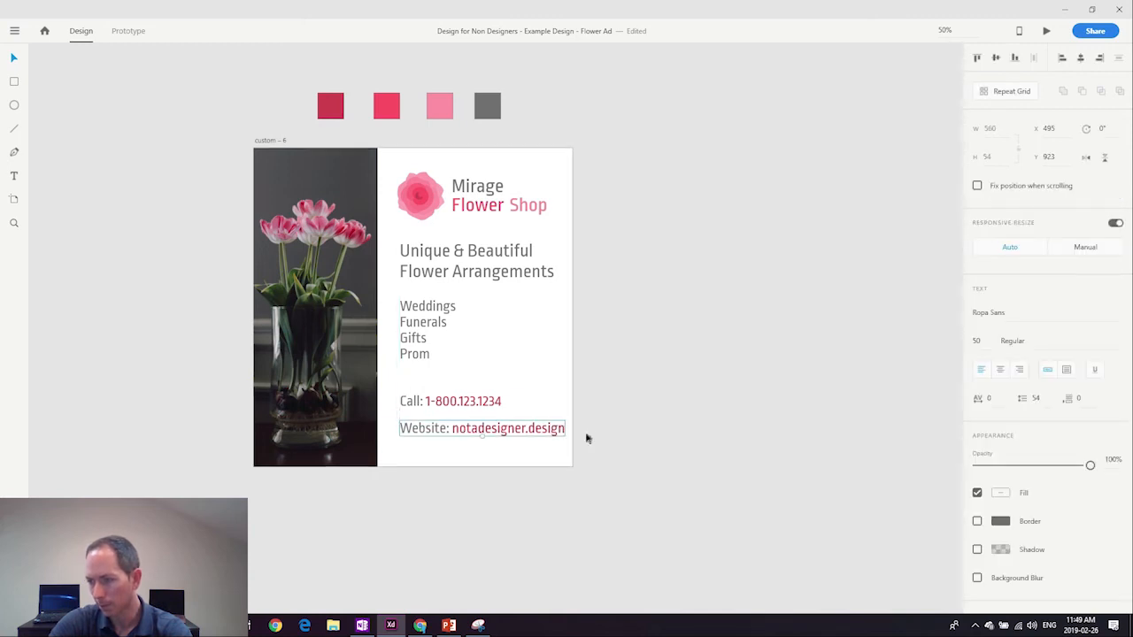
# Shorten the "Website:" label to "Web:" and move the web address line up to Y 905, closer to the phone line.
pyautogui.doubleClick(442, 429)
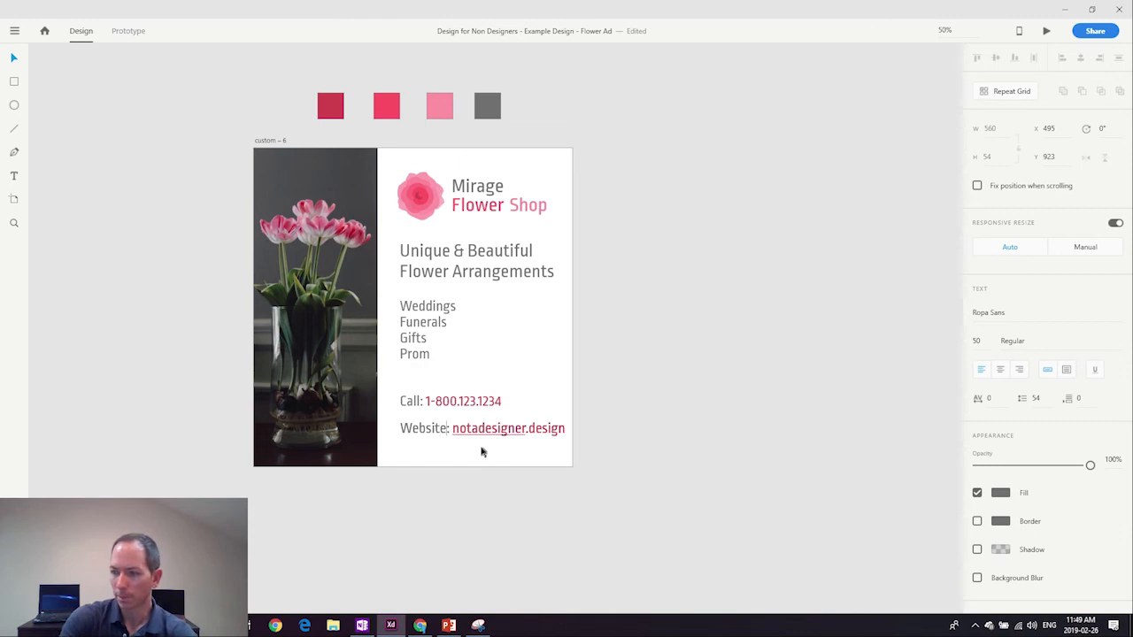
pyautogui.hotkey('shift', 'Left')
pyautogui.hotkey('shift', 'Left')
pyautogui.hotkey('shift', 'Left')
pyautogui.press('BackSpace')
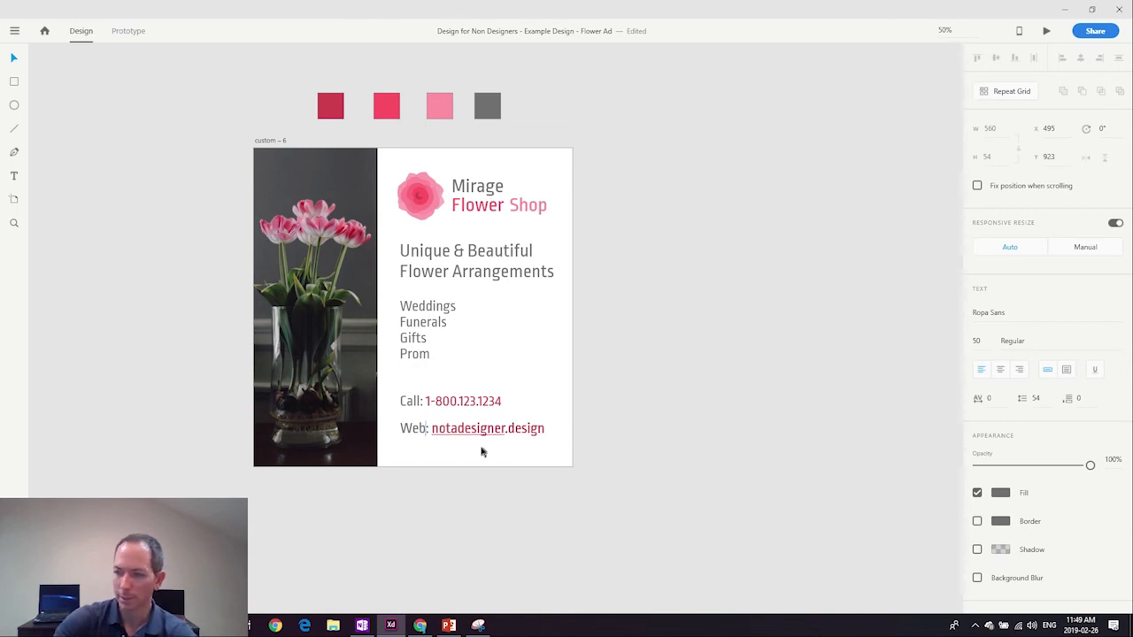
pyautogui.click(668, 448)
pyautogui.moveTo(519, 431); pyautogui.dragTo(518, 425)
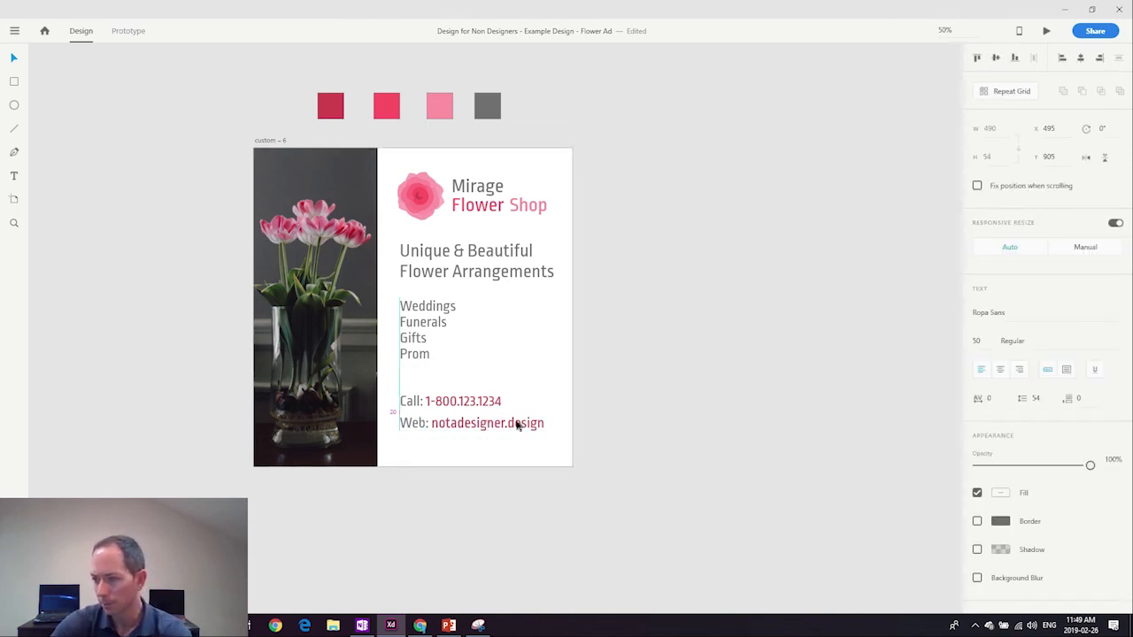
pyautogui.click(639, 437)
# Move the phone and web address lines down together towards the bottom edge of the ad.
pyautogui.click(531, 428)
pyautogui.keyDown('shift'); pyautogui.click(491, 402); pyautogui.keyUp('shift')
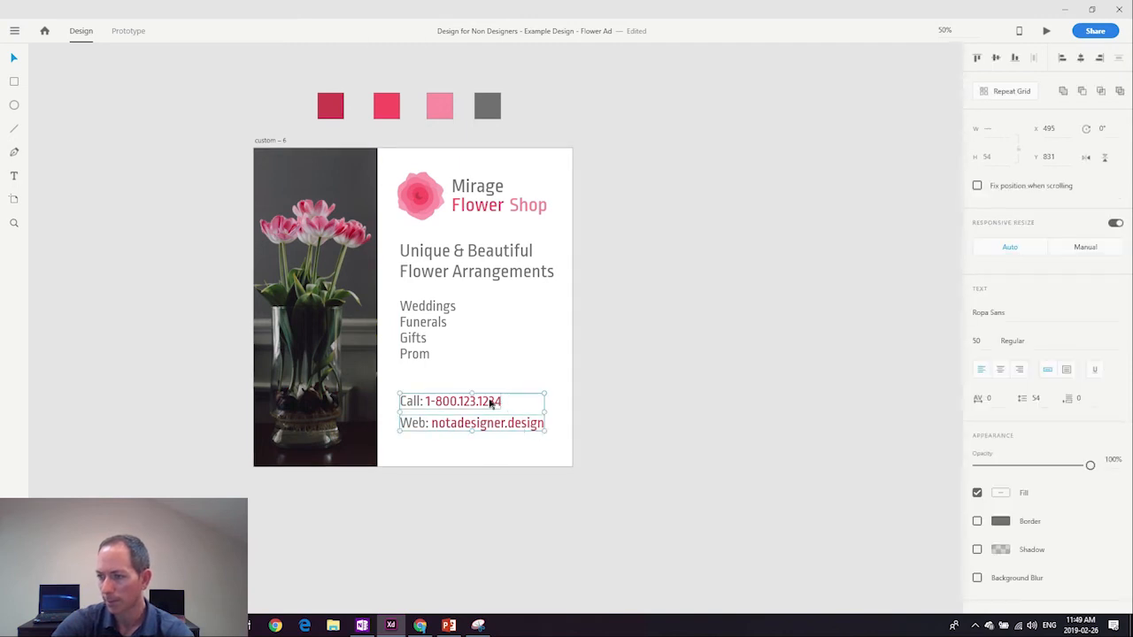
pyautogui.moveTo(491, 404); pyautogui.dragTo(482, 424)
pyautogui.click(662, 414)
pyautogui.click(487, 416)
pyautogui.keyDown('shift'); pyautogui.click(505, 433); pyautogui.keyUp('shift')
pyautogui.click(619, 437)
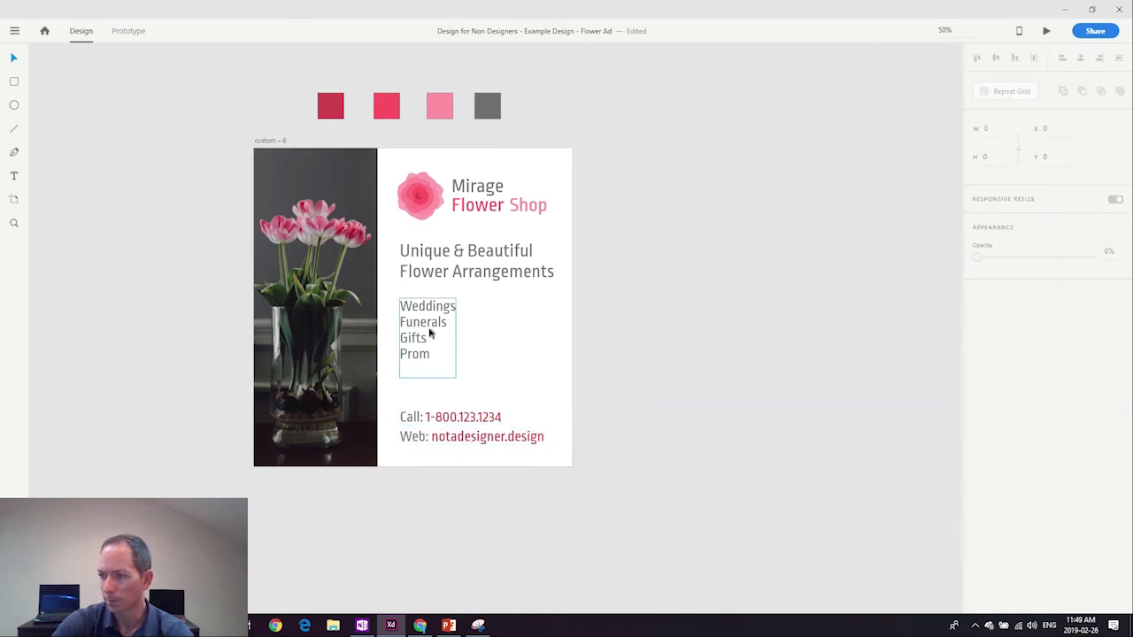
# Move the services list right and down to X 572, Y 540, indenting it from the heading.
pyautogui.moveTo(431, 336); pyautogui.dragTo(452, 339)
pyautogui.click(670, 351)
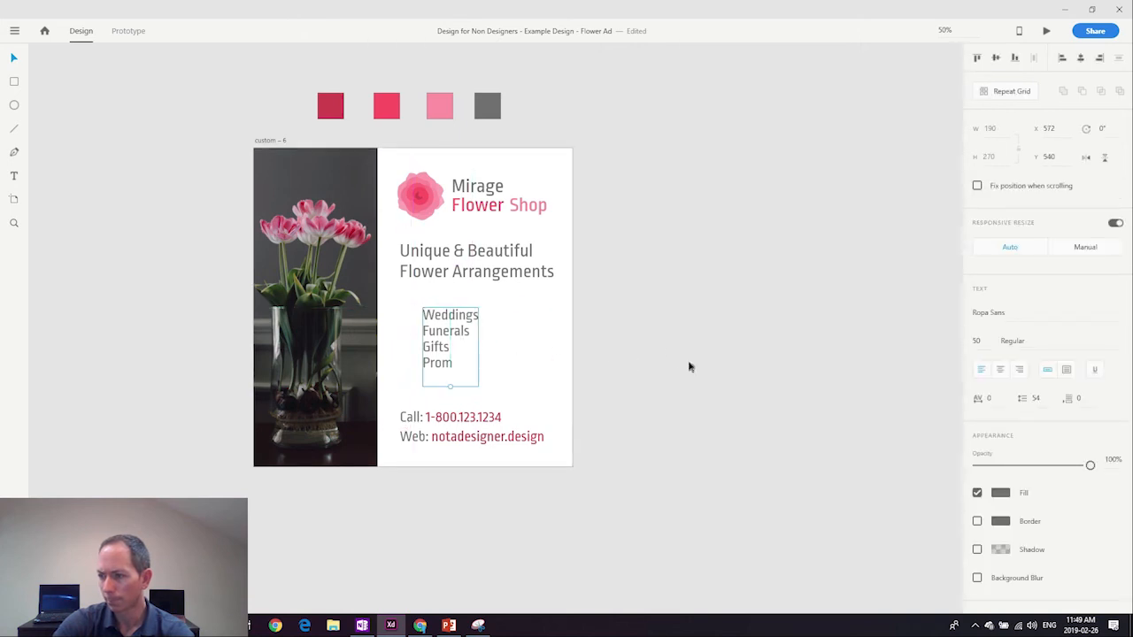
pyautogui.click(688, 364)
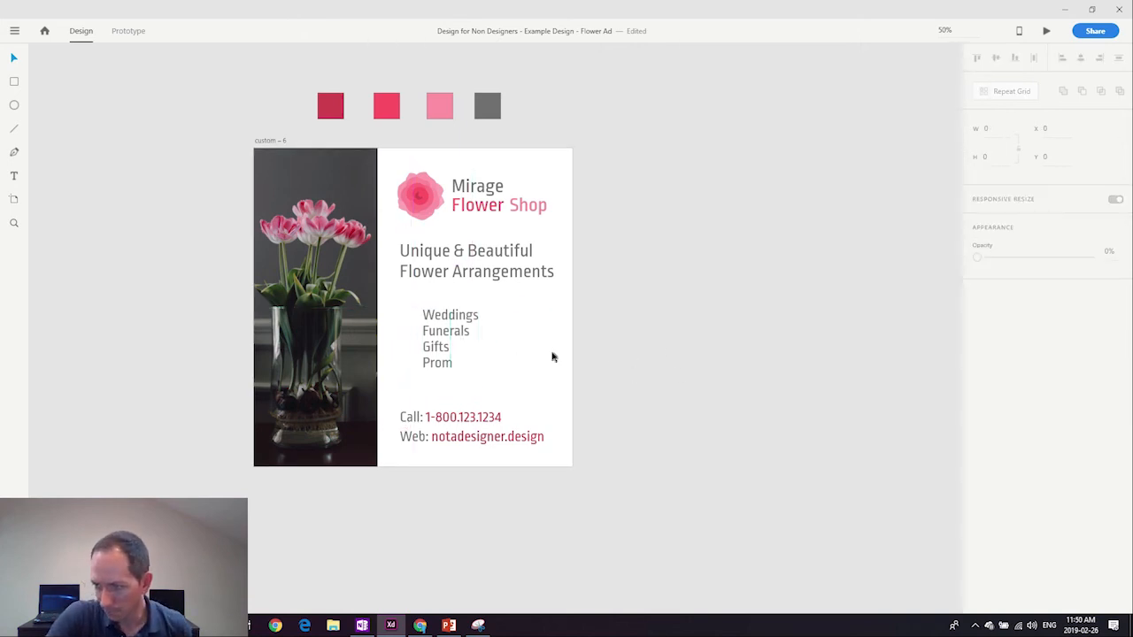
# Increase the line spacing of the Weddings, Funerals, Gifts and Prom list to 68.
pyautogui.click(448, 340)
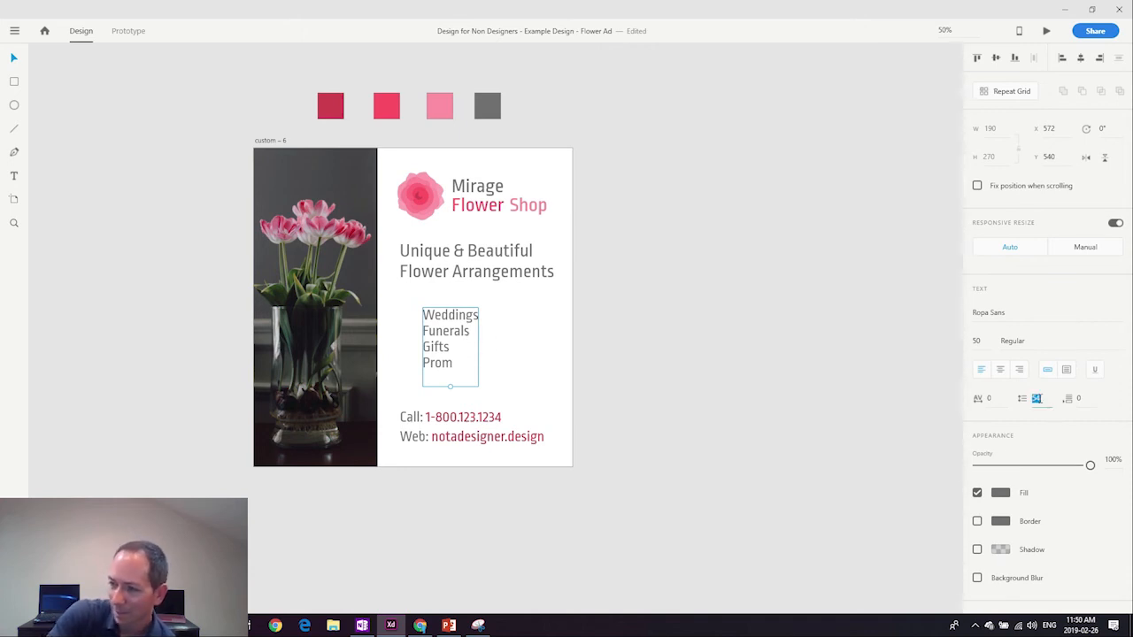
pyautogui.click(804, 311)
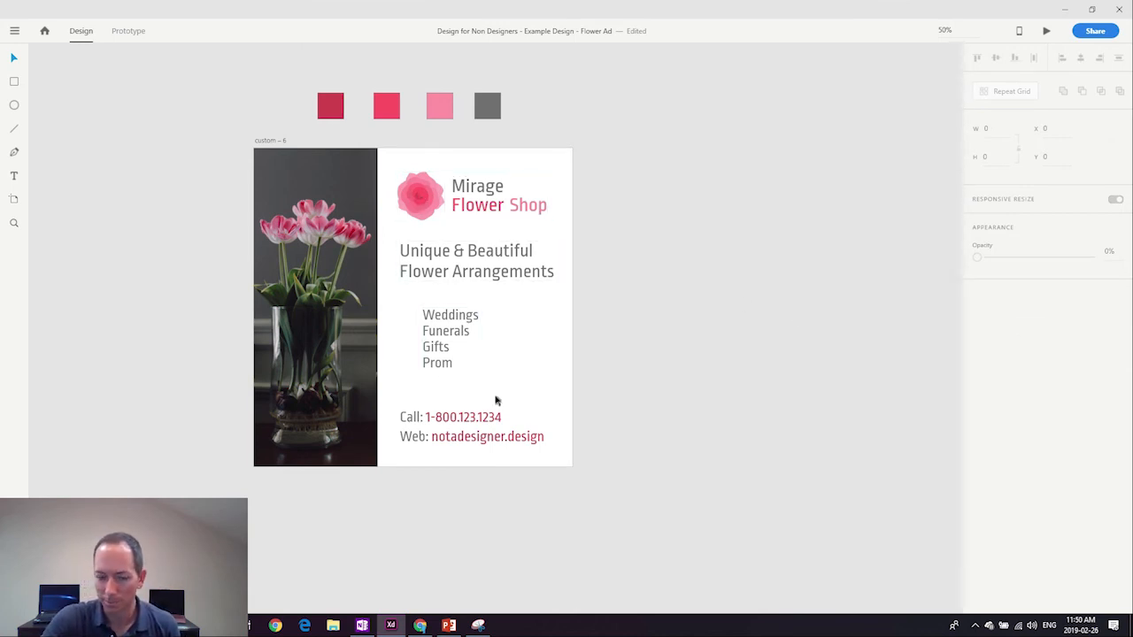
pyautogui.click(446, 341)
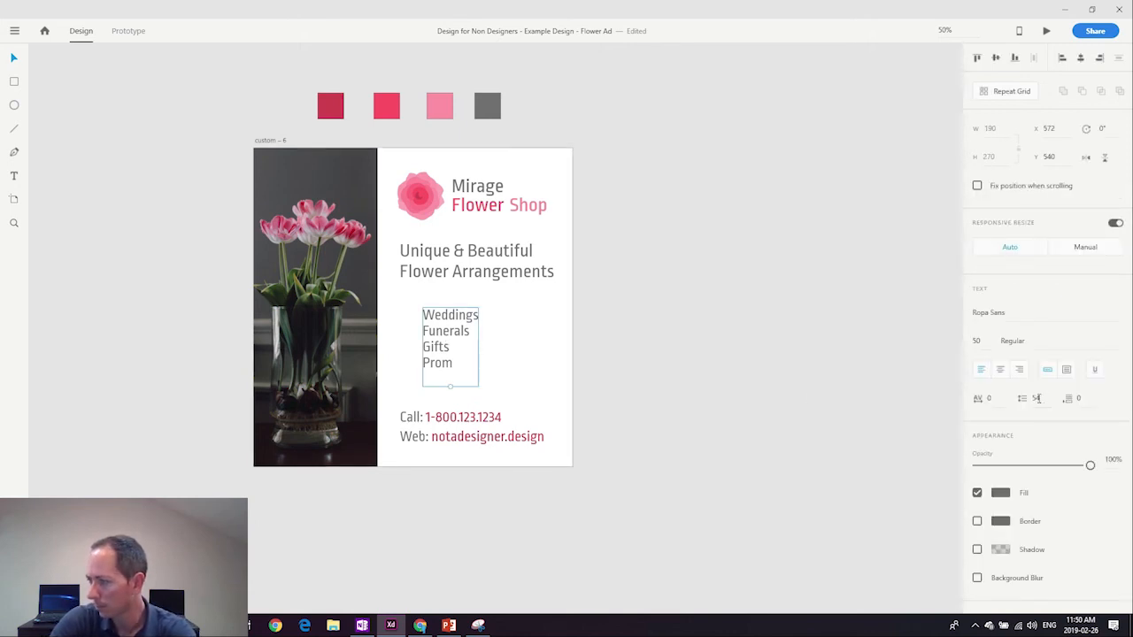
pyautogui.click(1037, 399)
pyautogui.press('Up')
pyautogui.press('Up')
pyautogui.press('Up')
pyautogui.press('Up')
pyautogui.press('Up')
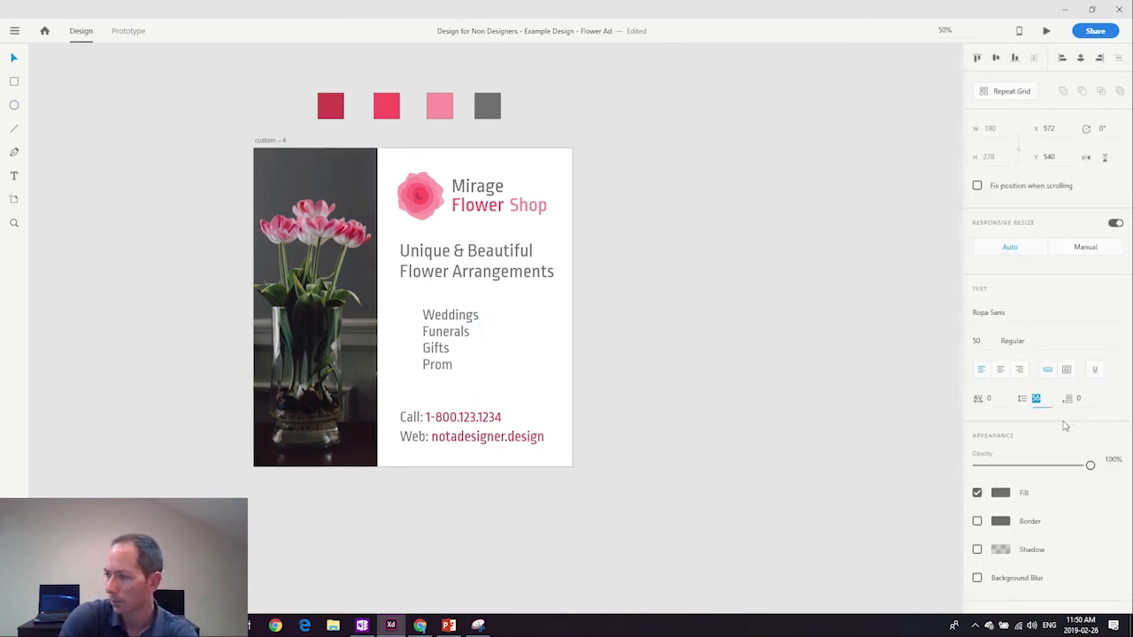
pyautogui.press('Up')
pyautogui.press('Up')
pyautogui.press('Up')
pyautogui.press('Up')
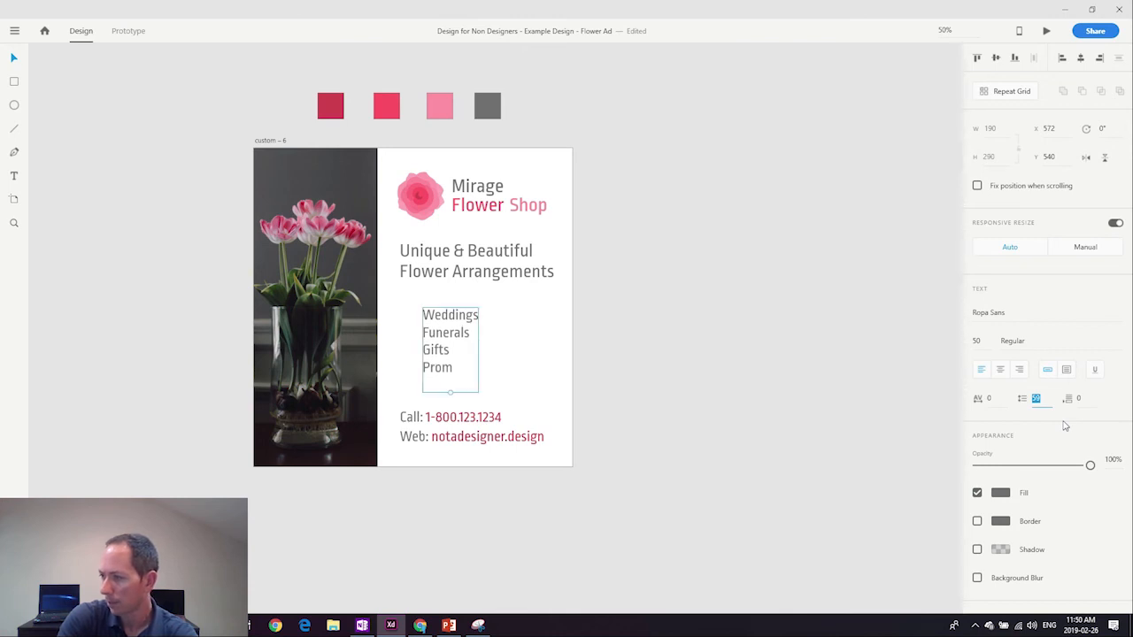
pyautogui.press('Up')
pyautogui.press('Up')
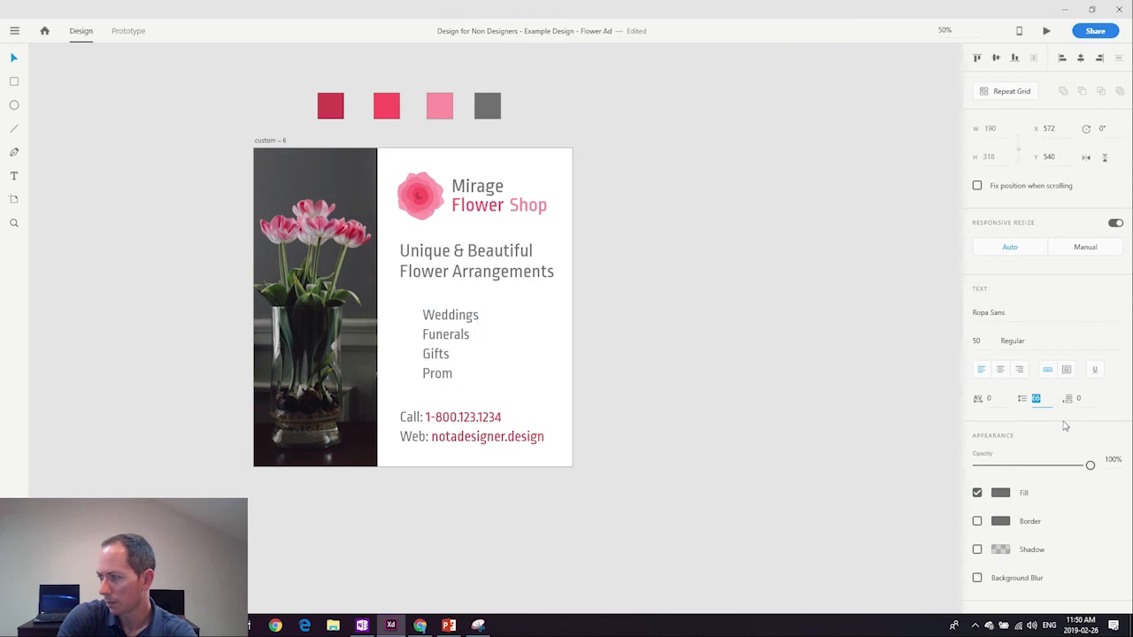
pyautogui.press('Up')
pyautogui.press('Up')
pyautogui.press('Up')
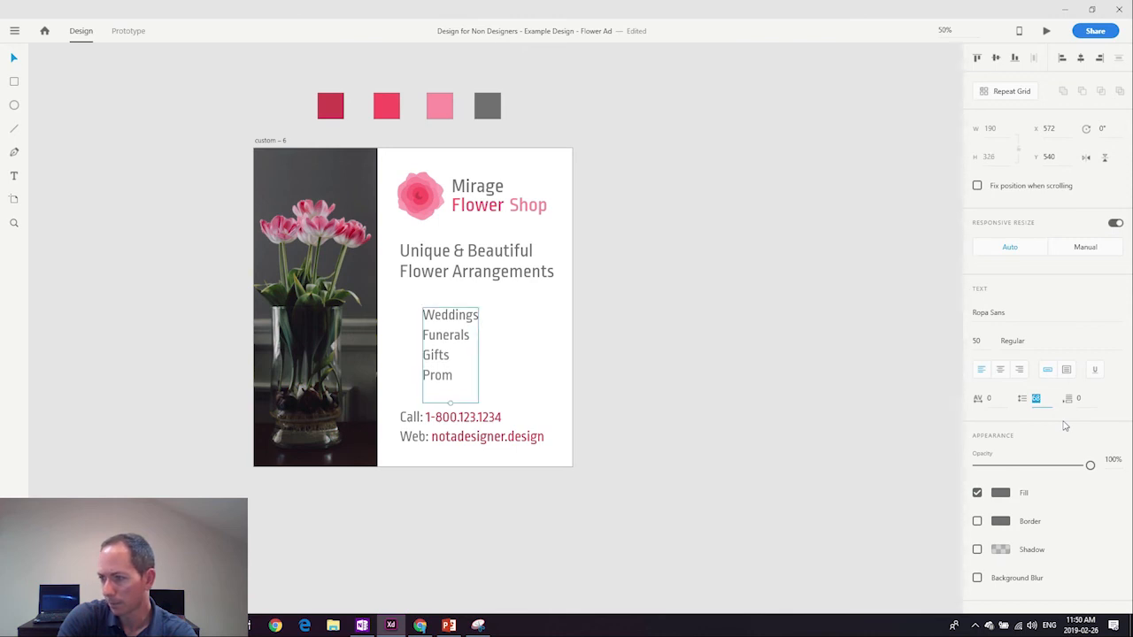
pyautogui.click(770, 424)
# Nudge the services list slightly further right and up, between the heading and the contact lines.
pyautogui.click(456, 321)
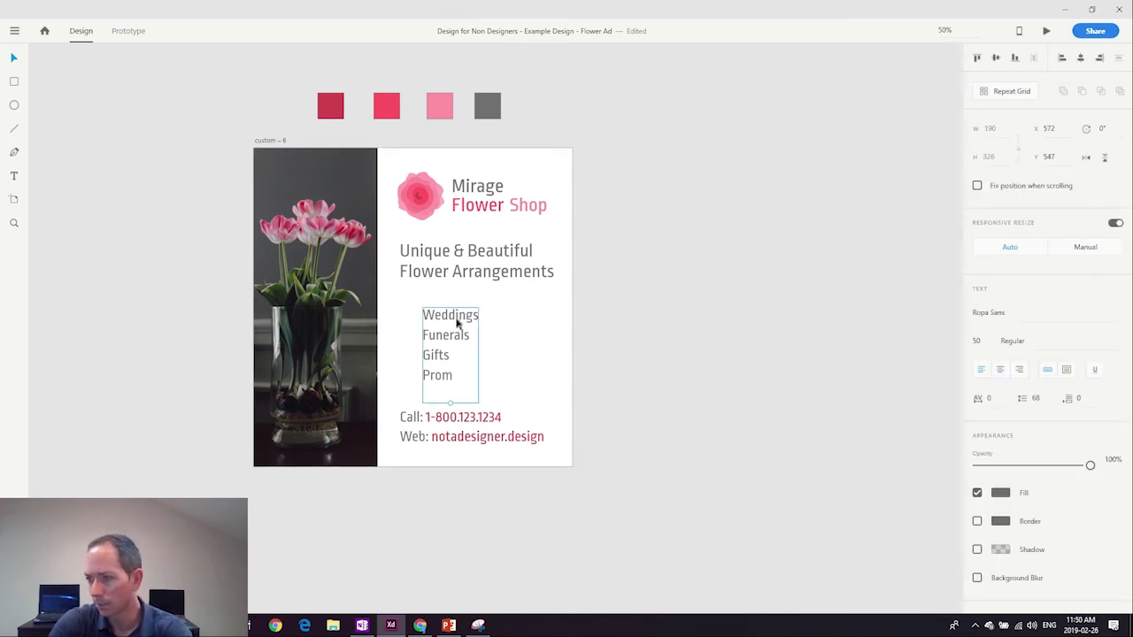
pyautogui.moveTo(457, 321); pyautogui.dragTo(466, 316)
pyautogui.click(720, 346)
# Duplicate the Mirage Flower Shop logo onto the empty canvas beside the ad and ungroup the copy.
pyautogui.click(413, 204)
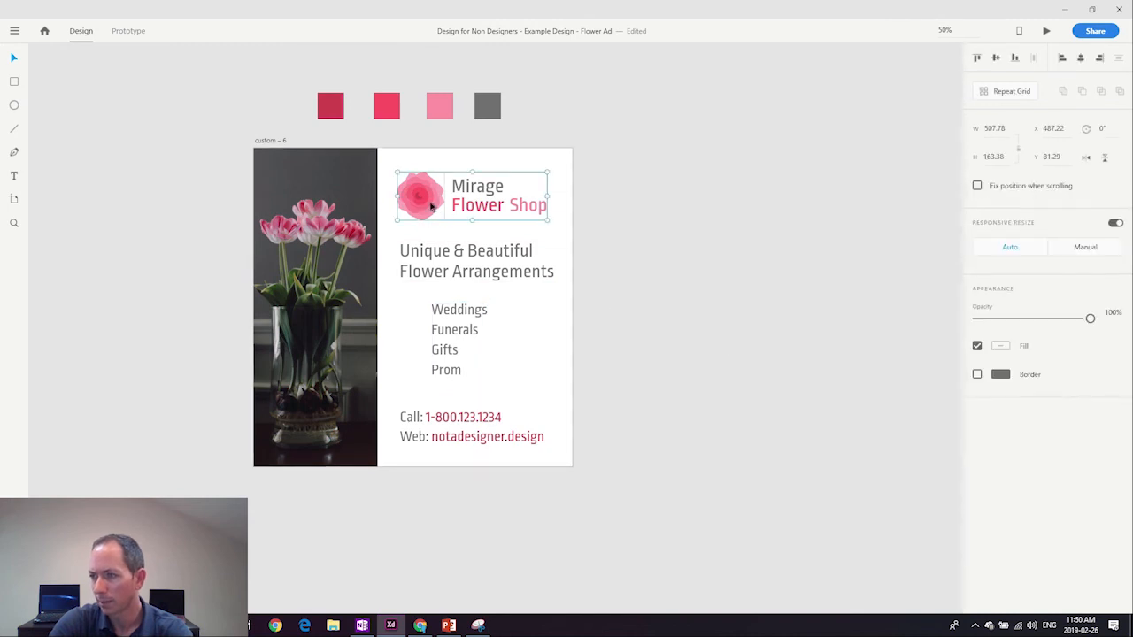
pyautogui.moveTo(424, 205); pyautogui.dragTo(675, 208)
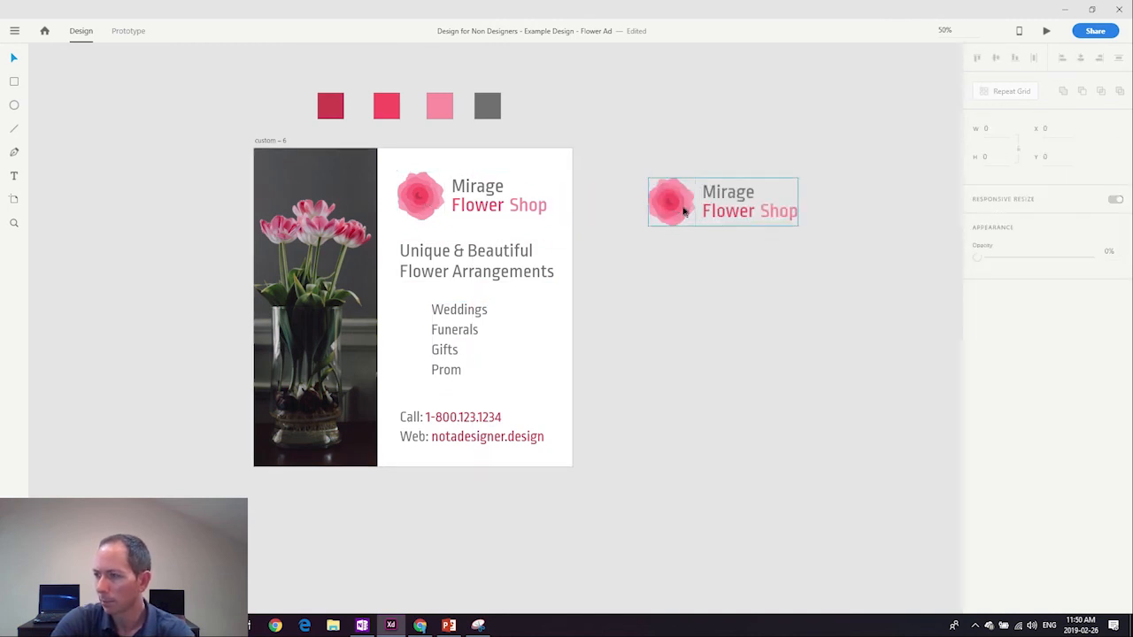
pyautogui.rightClick(684, 210)
pyautogui.click(729, 415)
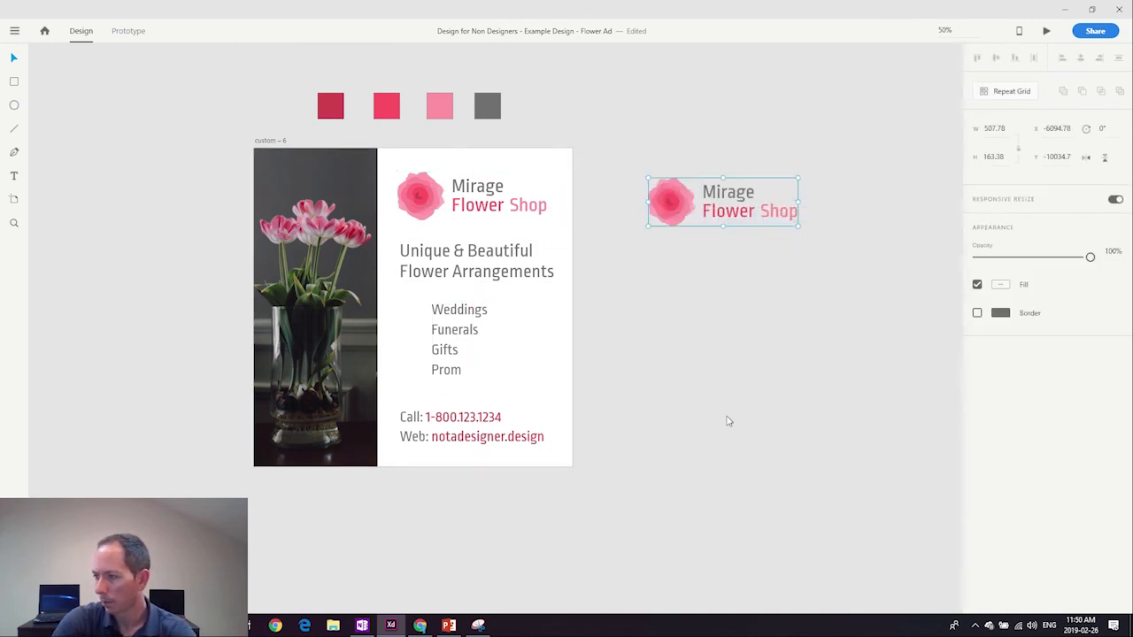
# Delete the copied logo's text and place its flower, resized to about 52 by 53, as a bullet beside "Weddings".
pyautogui.click(729, 423)
pyautogui.moveTo(795, 271); pyautogui.dragTo(415, 317)
pyautogui.press('Delete')
pyautogui.click(670, 197)
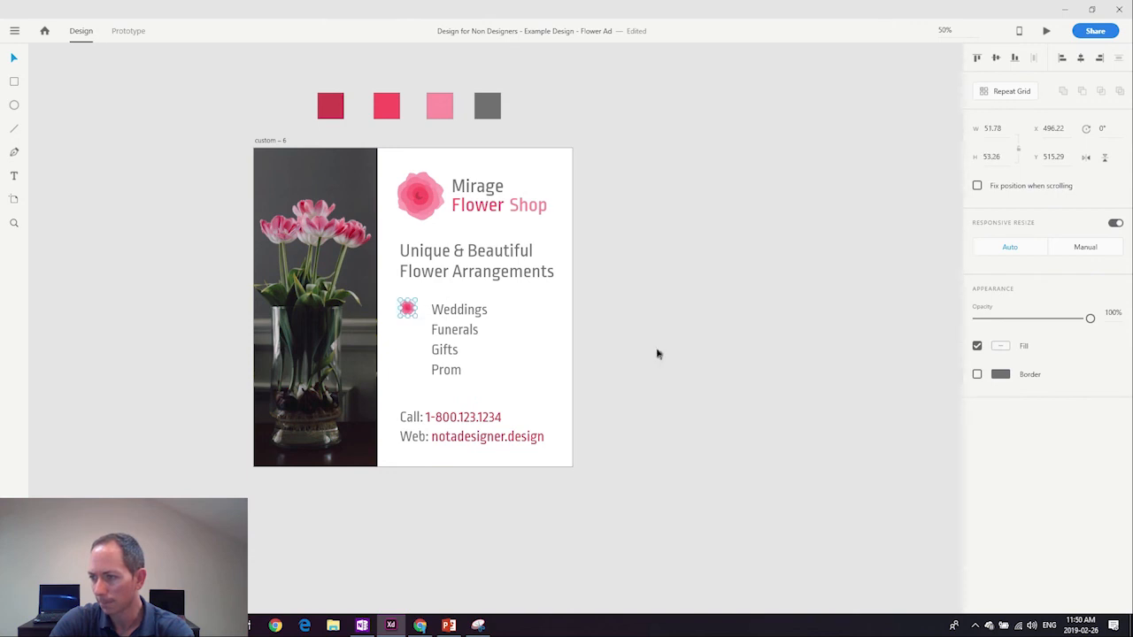
pyautogui.click(658, 352)
# Shrink the flower bullet slightly and duplicate it straight below for the "Funerals" line.
pyautogui.moveTo(668, 363); pyautogui.dragTo(673, 325)
pyautogui.press('z')
pyautogui.moveTo(407, 264); pyautogui.dragTo(571, 395)
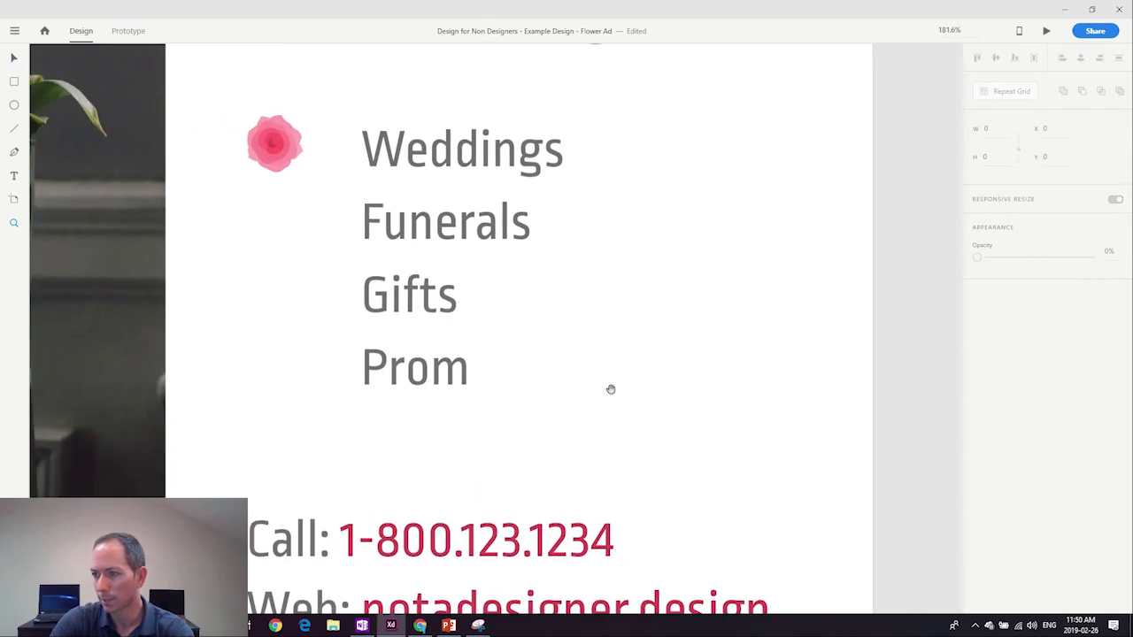
pyautogui.click(292, 169)
pyautogui.scroll(5, 294, 171)
pyautogui.moveTo(297, 354)
pyautogui.mouseDown()
pyautogui.moveTo(295, 273)
pyautogui.moveTo(297, 354)
pyautogui.moveTo(300, 344)
pyautogui.mouseUp()
pyautogui.moveTo(355, 375); pyautogui.dragTo(389, 224)
pyautogui.moveTo(324, 190); pyautogui.dragTo(347, 282)
pyautogui.keyDown('shift'); pyautogui.click(328, 206); pyautogui.keyUp('shift')
pyautogui.click(353, 276)
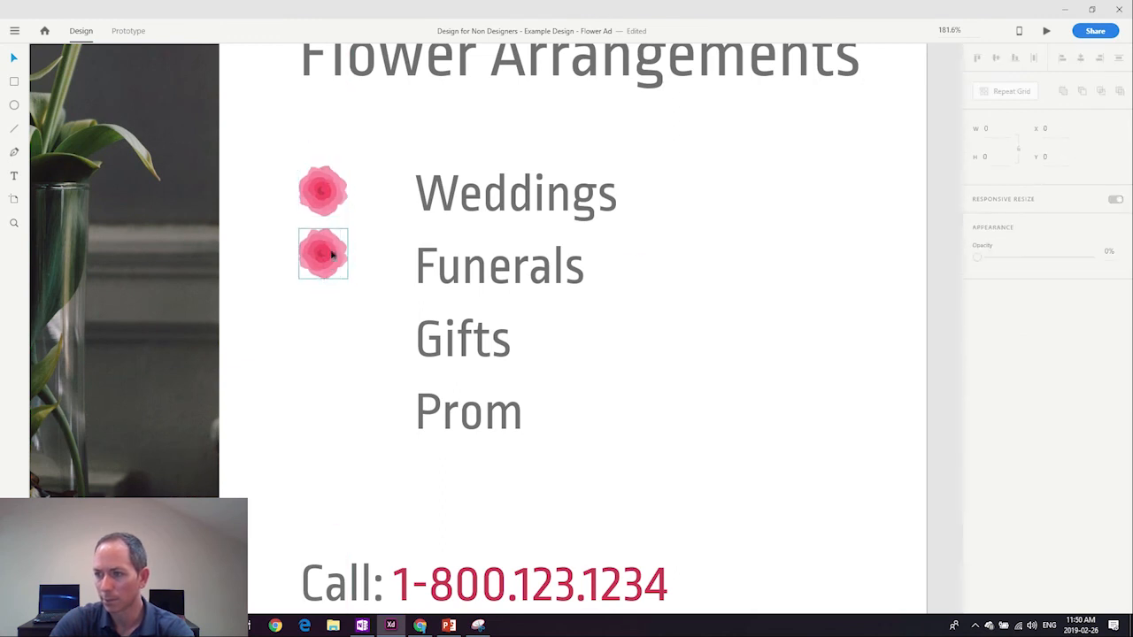
# Add flower bullets for "Gifts" and "Prom" by duplication, lining each flower up with its service name.
pyautogui.moveTo(331, 197); pyautogui.dragTo(330, 202)
pyautogui.moveTo(323, 253); pyautogui.dragTo(324, 412)
pyautogui.click(271, 375)
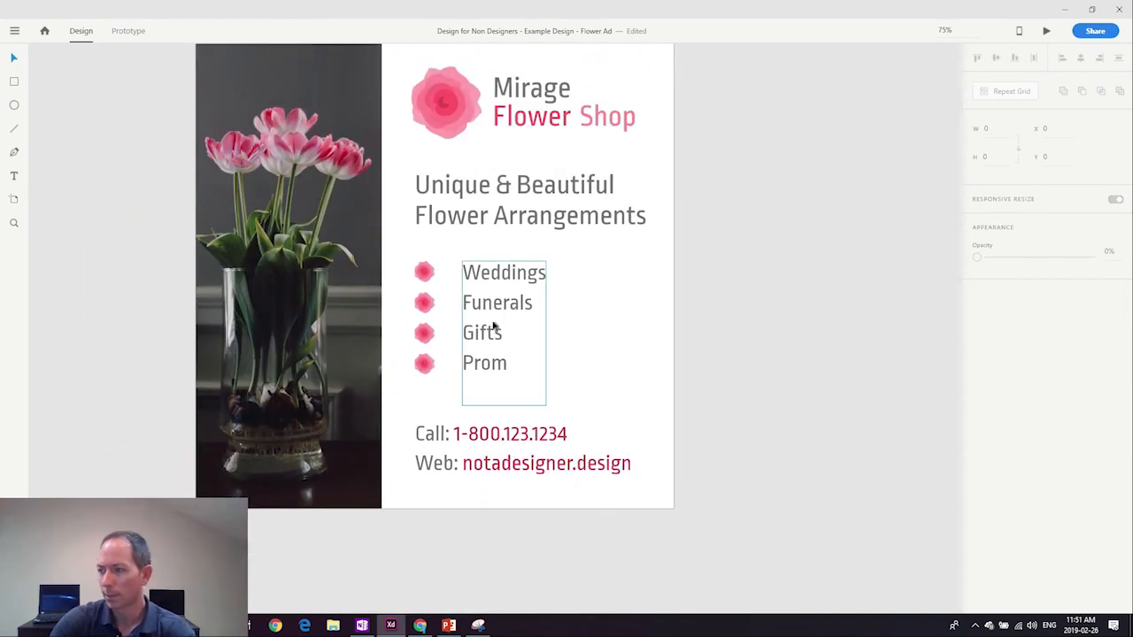
# Move the services text closer to the flower bullets, and shift bullets and text together to X 496.22, Y 524.
pyautogui.click(505, 330)
pyautogui.moveTo(504, 308); pyautogui.dragTo(493, 308)
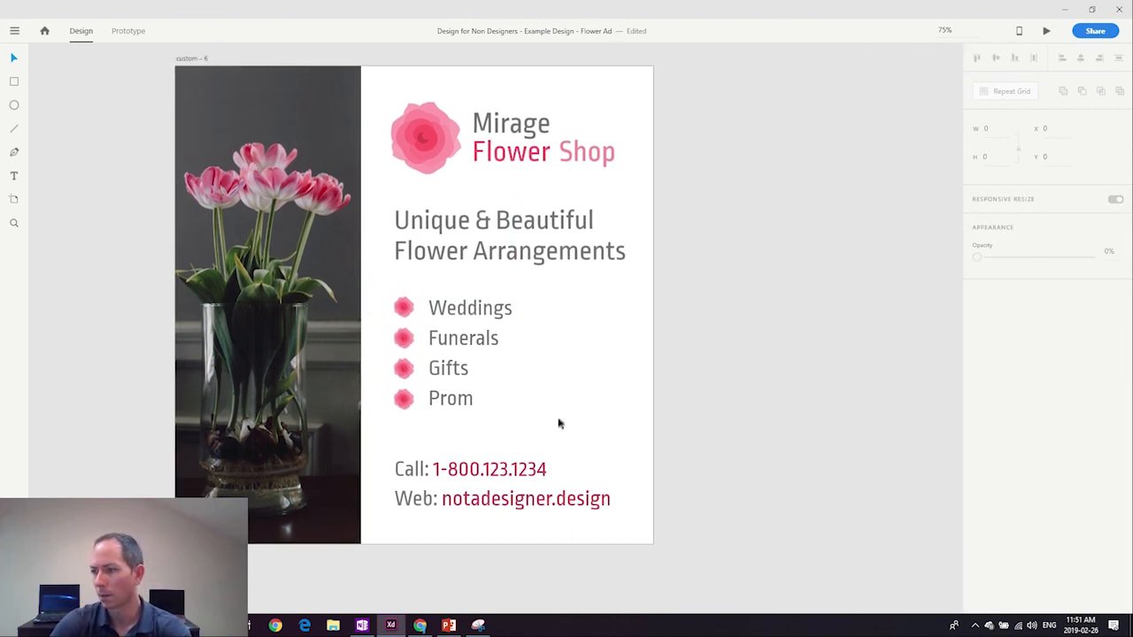
pyautogui.moveTo(559, 424); pyautogui.dragTo(377, 275)
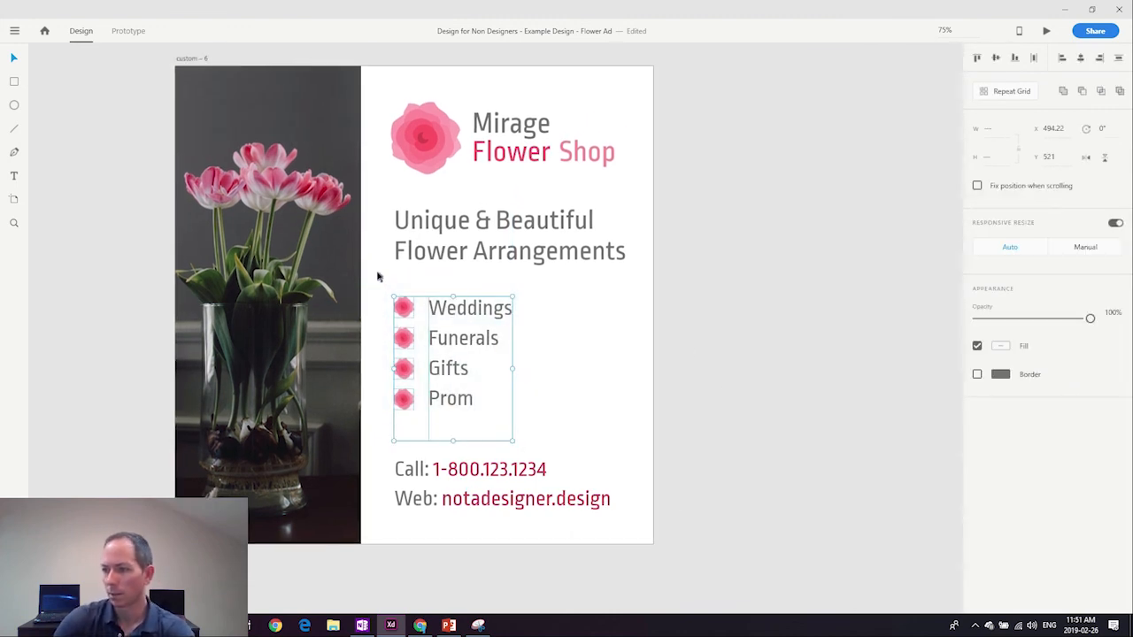
pyautogui.press('Right')
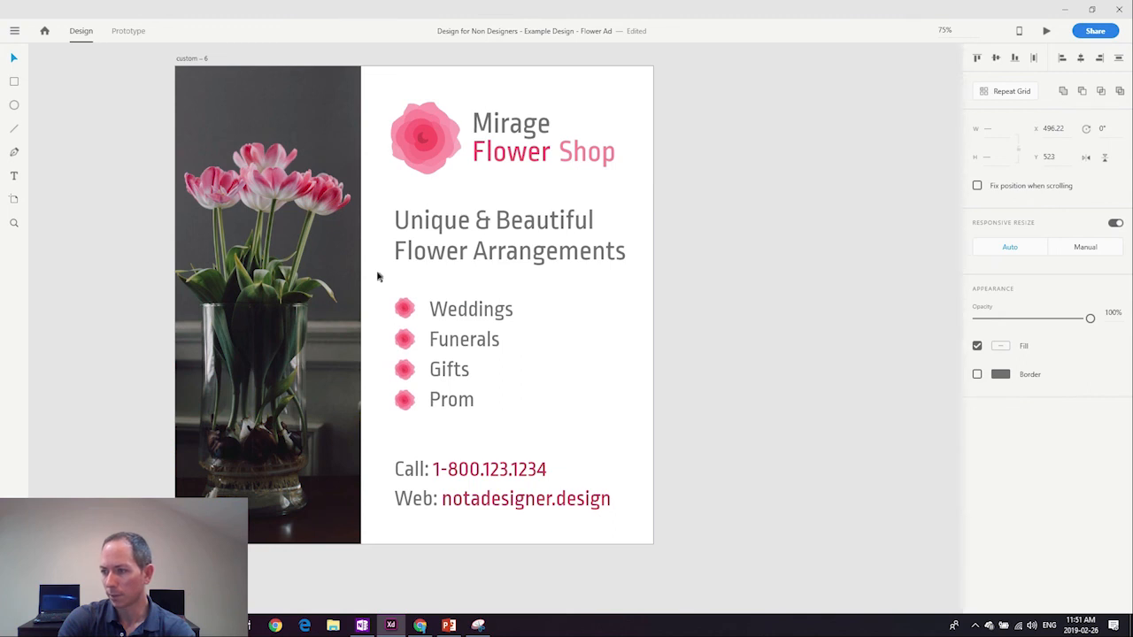
pyautogui.press('Down')
pyautogui.press('Down')
pyautogui.press('Down')
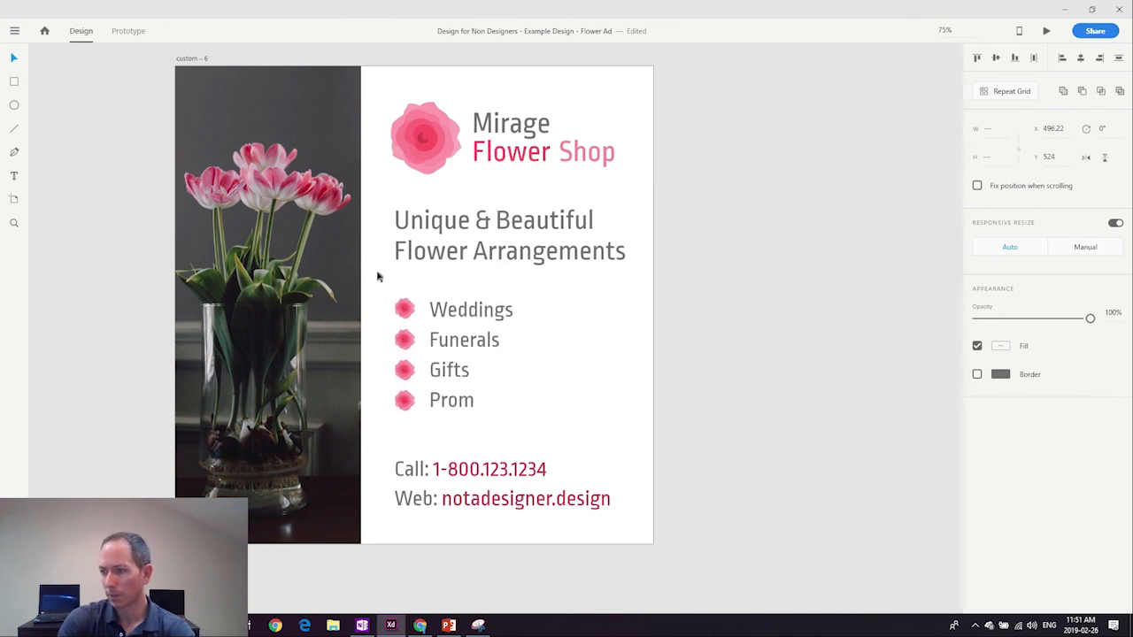
pyautogui.click(747, 243)
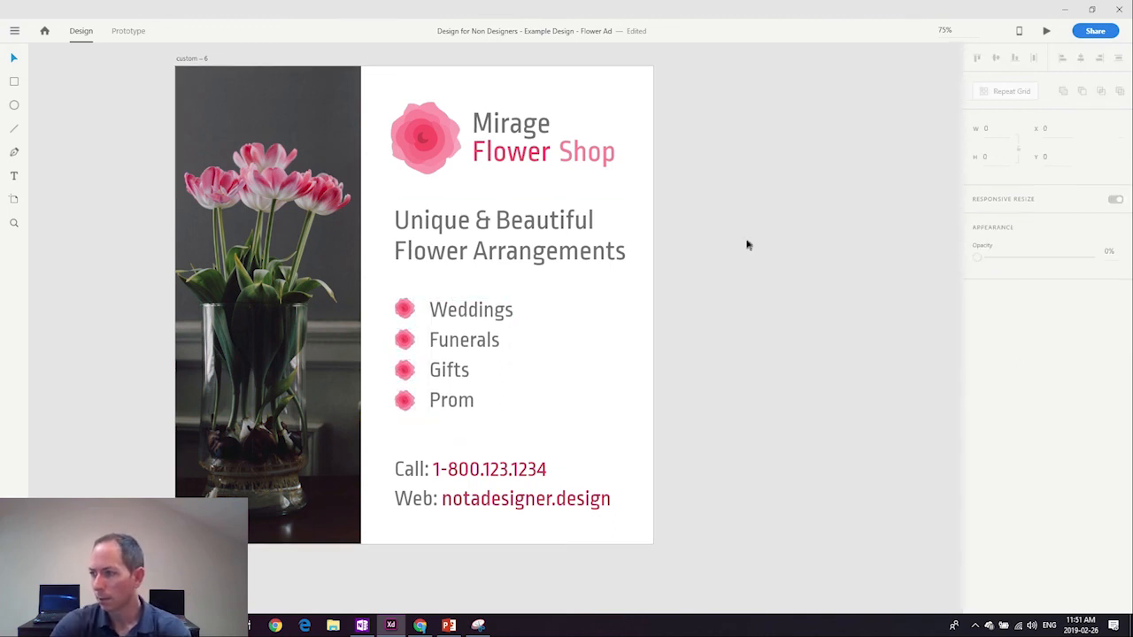
# Delete the four colour swatch squares above the artboard.
pyautogui.moveTo(747, 243); pyautogui.dragTo(753, 228)
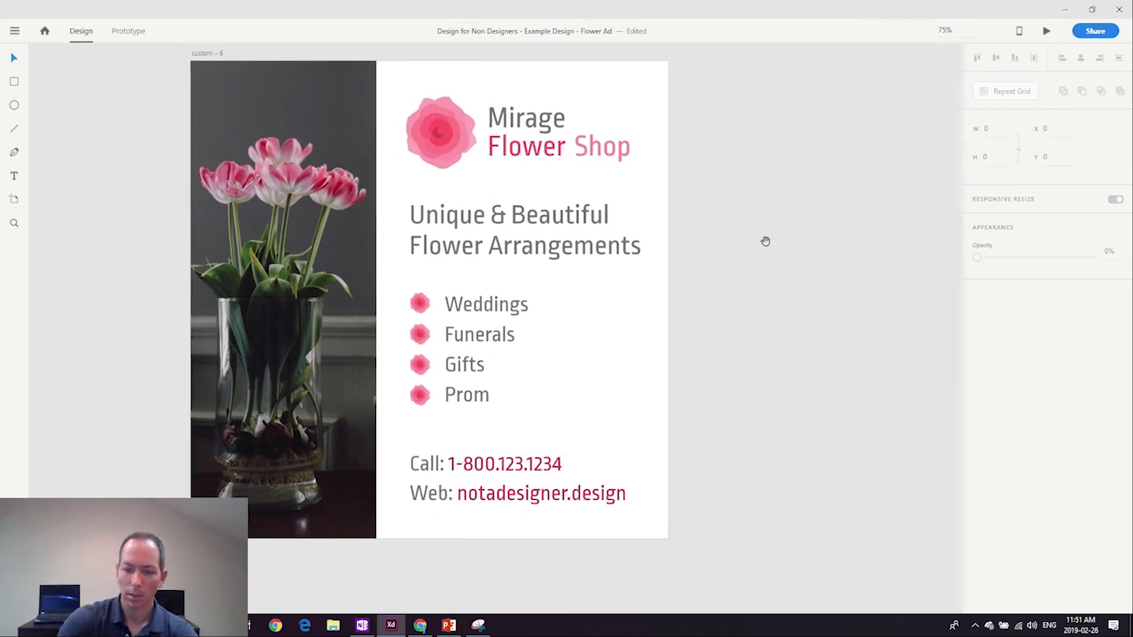
pyautogui.hotkey('ctrl', '-')
pyautogui.moveTo(329, 91); pyautogui.dragTo(594, 132)
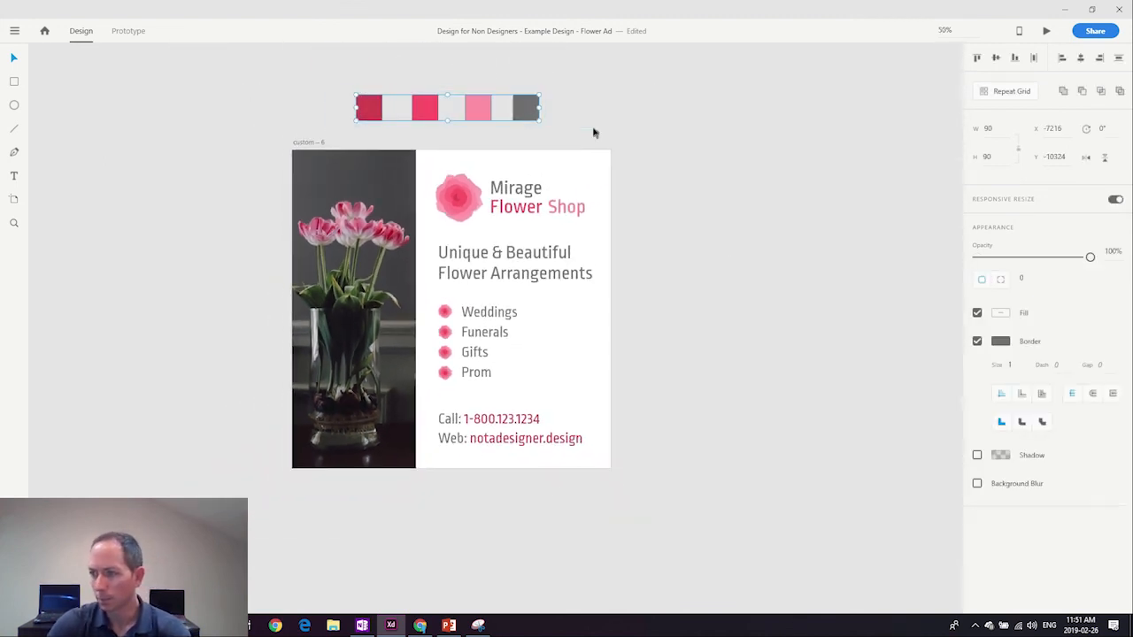
pyautogui.press('Delete')
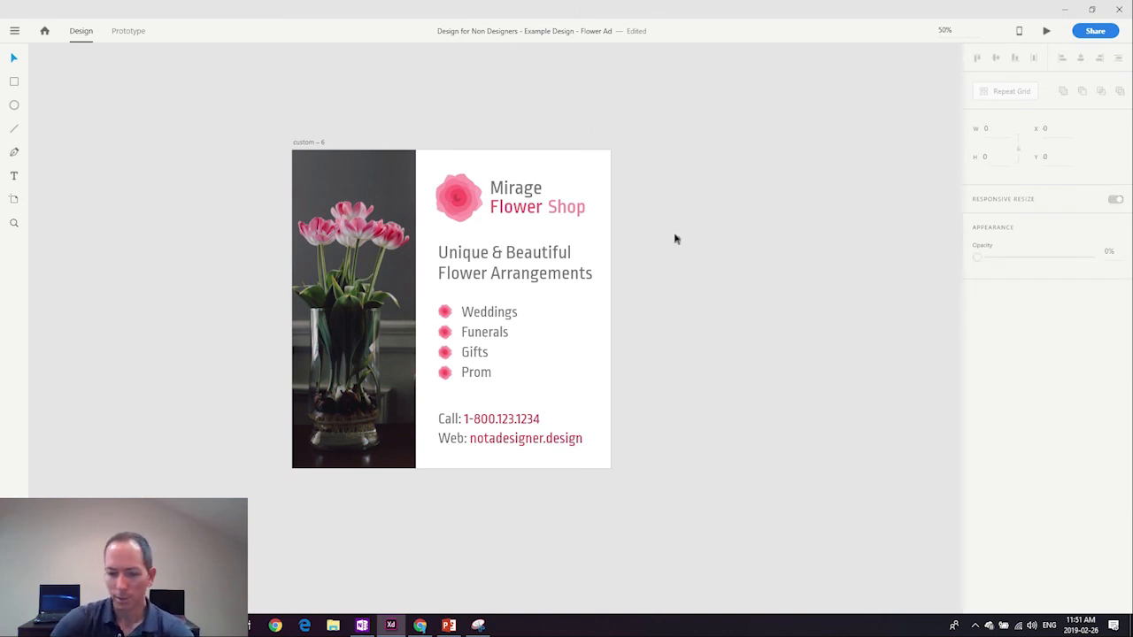
pyautogui.hotkey('ctrl', '+')
pyautogui.moveTo(675, 239); pyautogui.dragTo(707, 256)
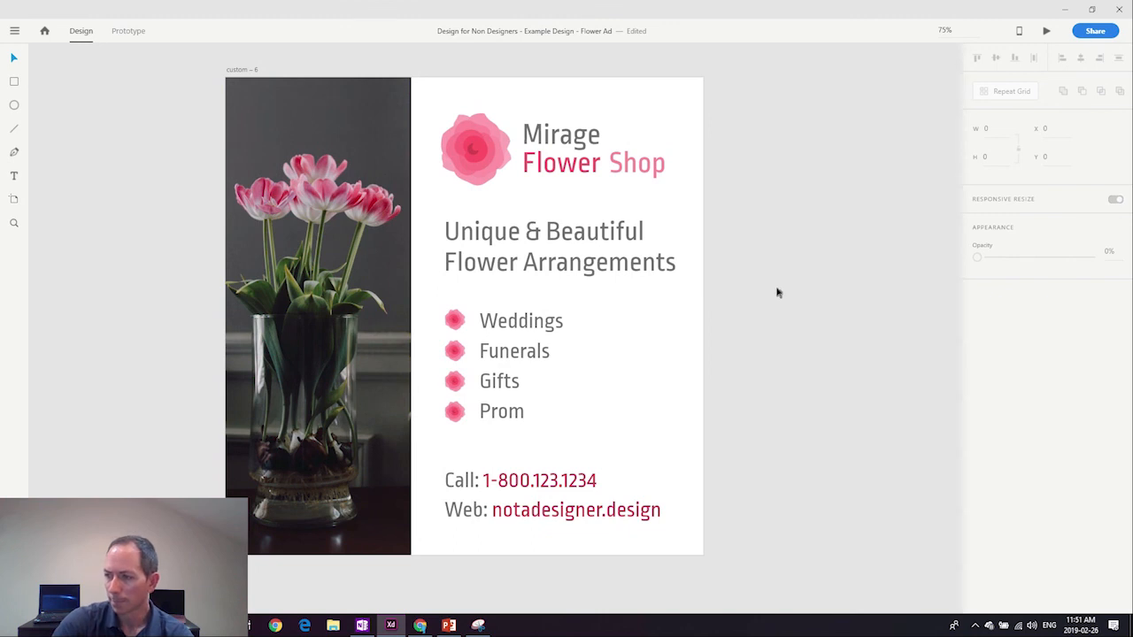